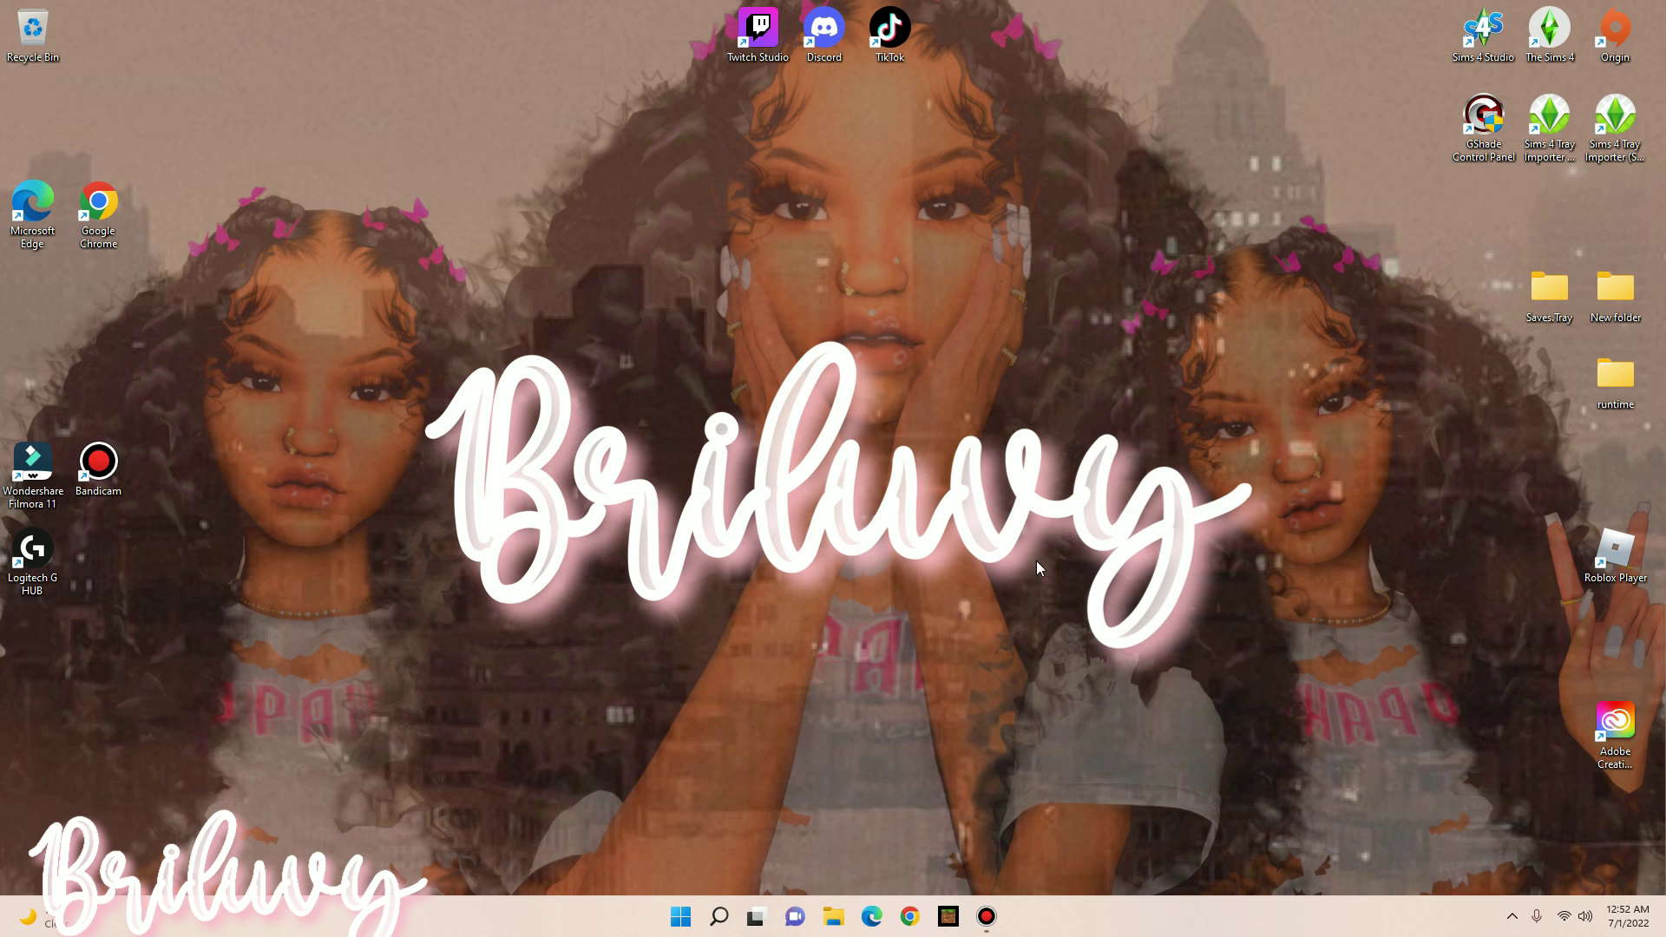
Open two File Explorer windows and place them side by side on the desktop.
click(835, 919)
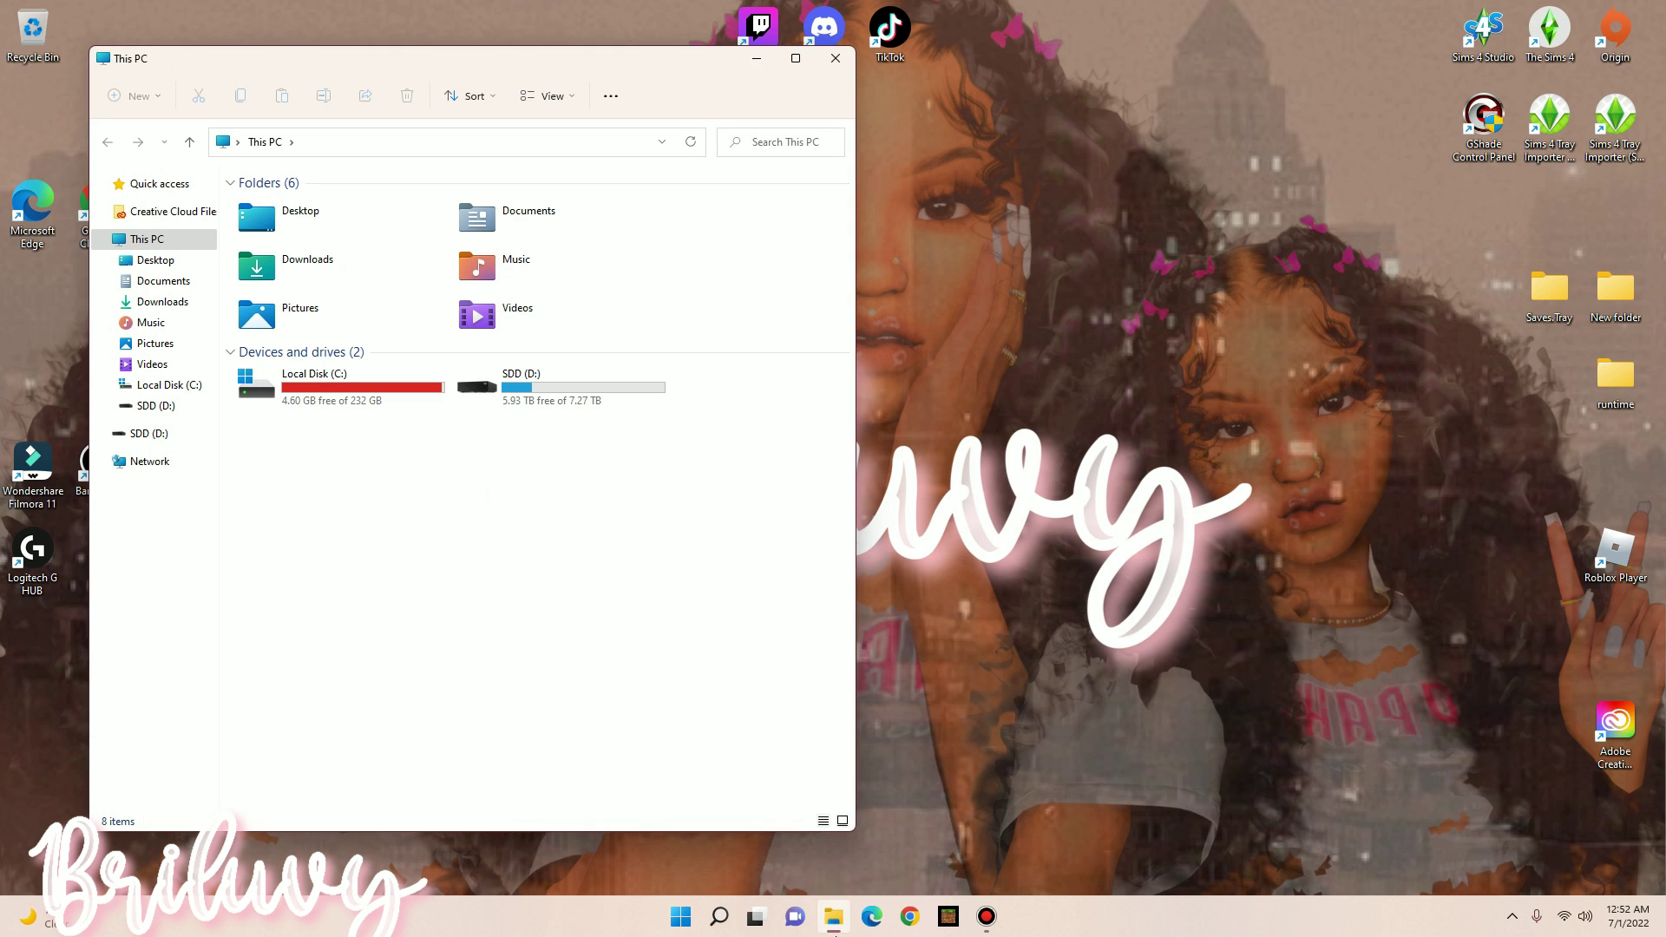
right_click(835, 920)
click(826, 805)
drag(589, 96, 1334, 71)
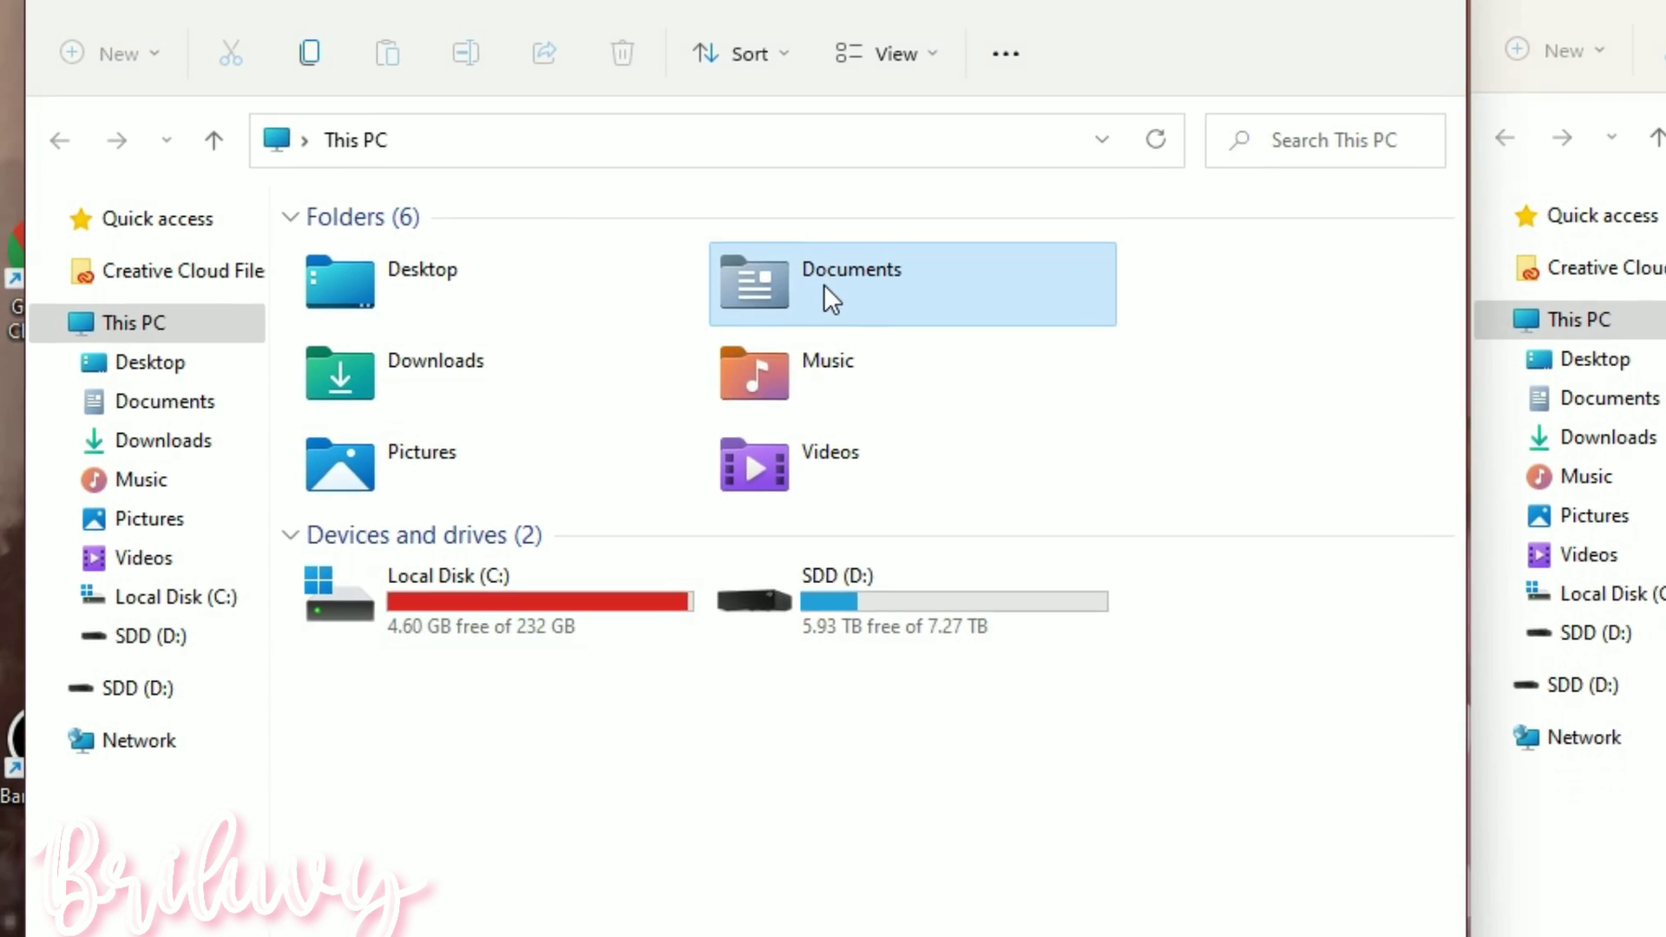
Open the Mods folder under Documents, Electronic Arts, The Sims 4 in the first File Explorer window and look through it.
double_click(825, 288)
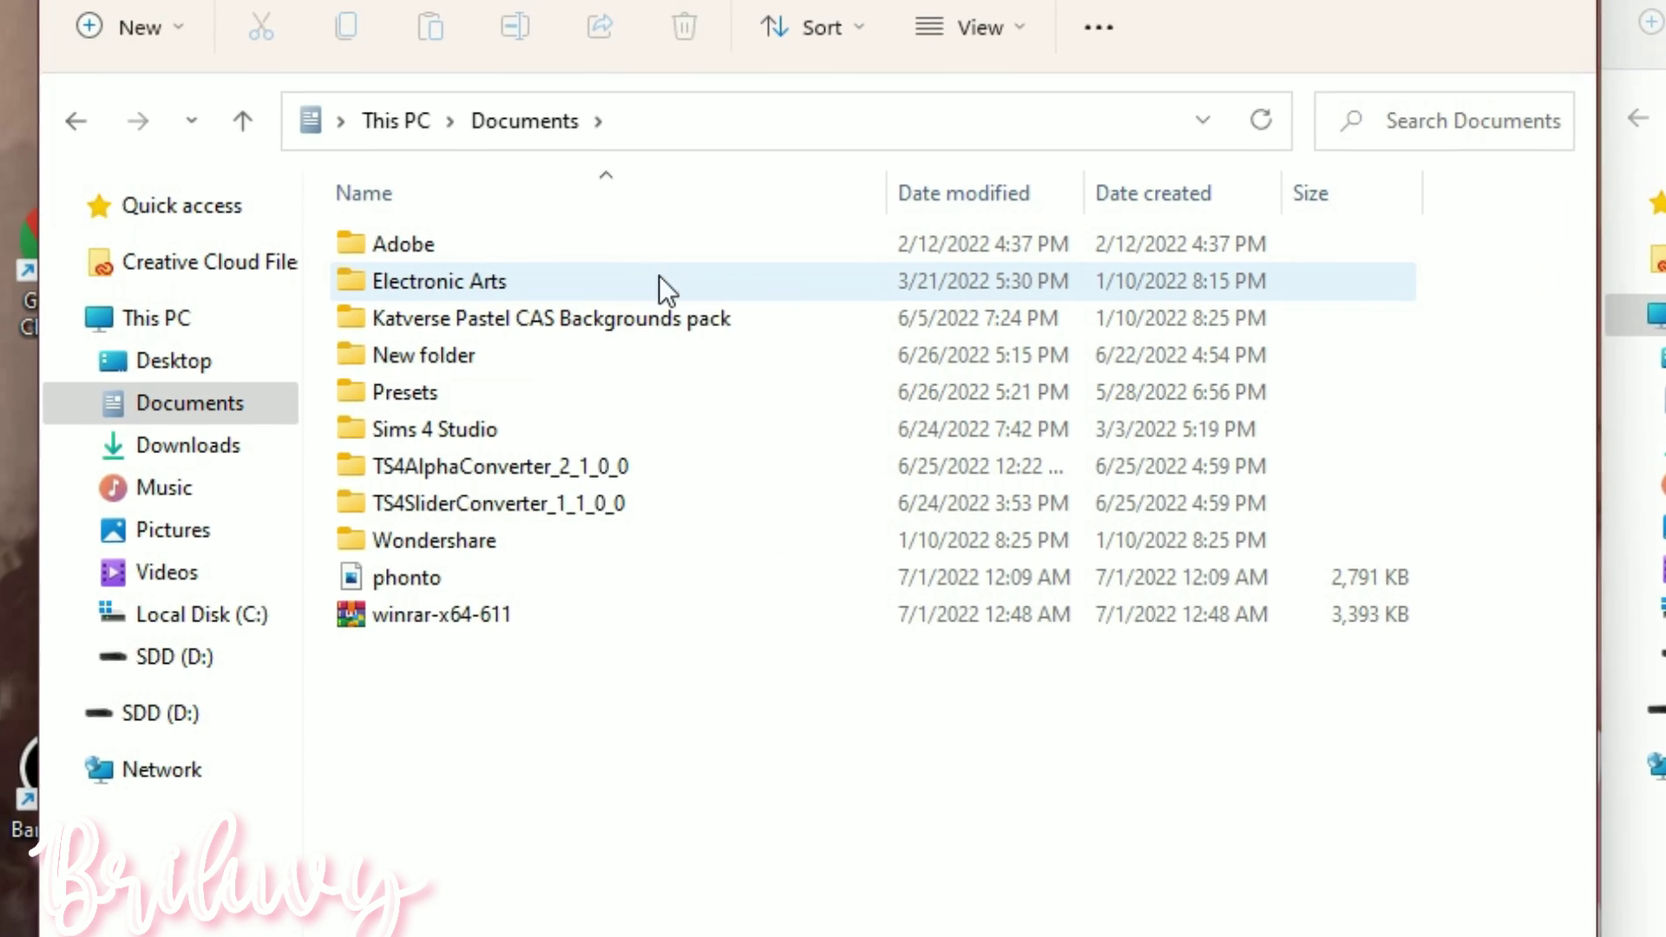
double_click(524, 261)
double_click(590, 230)
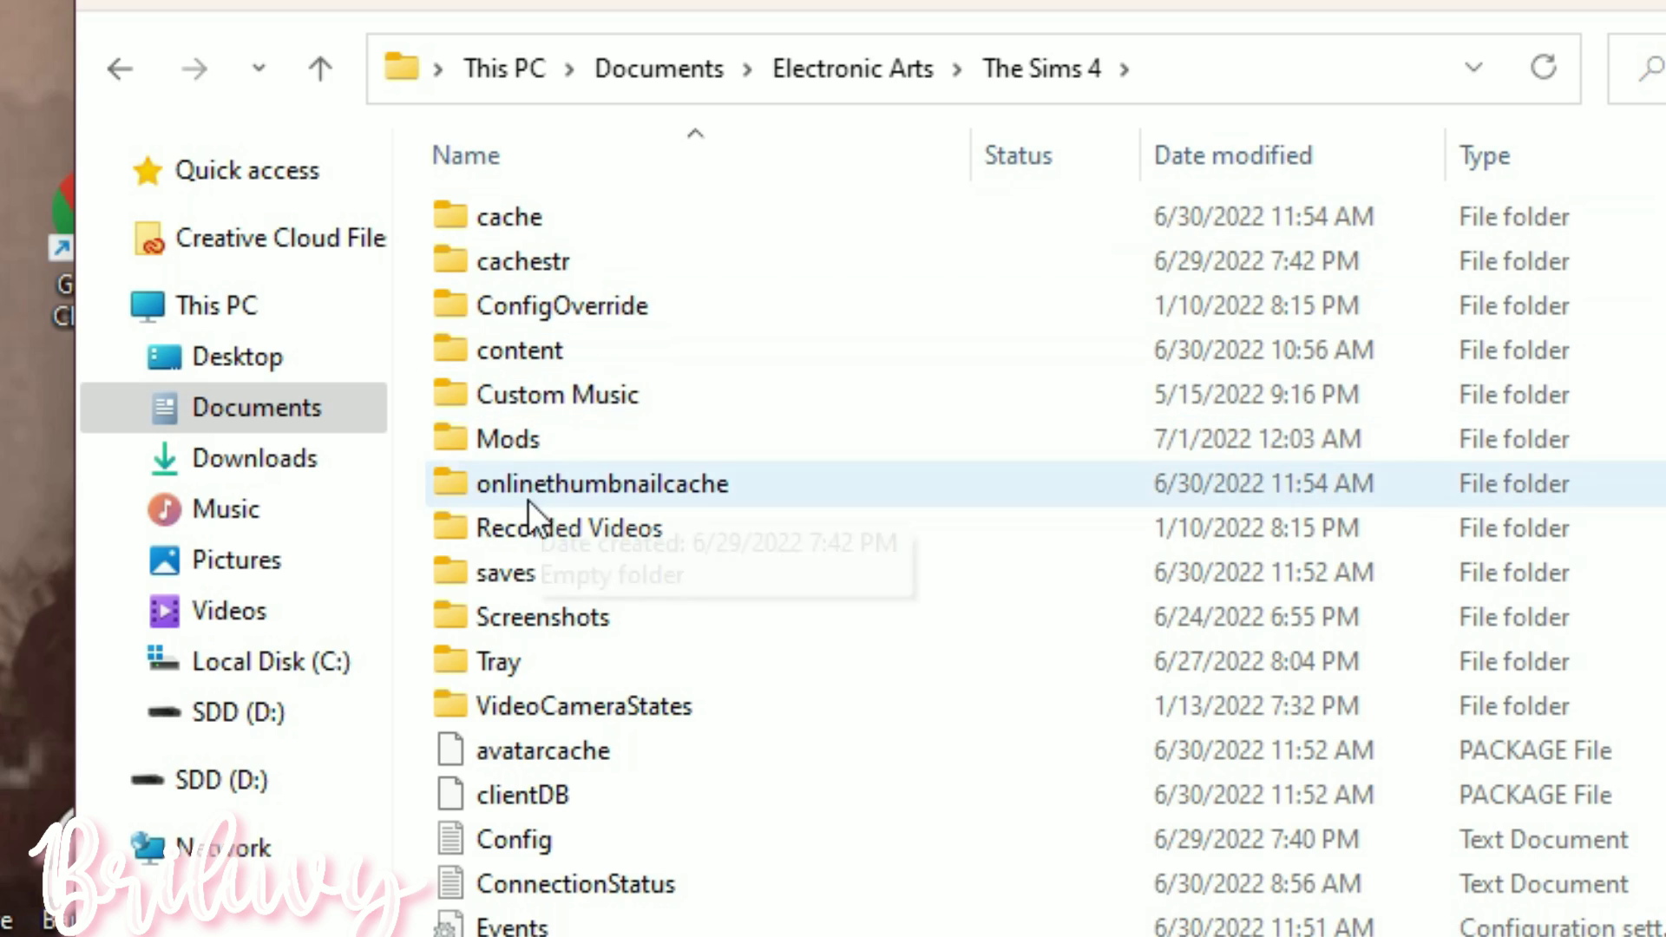
double_click(562, 441)
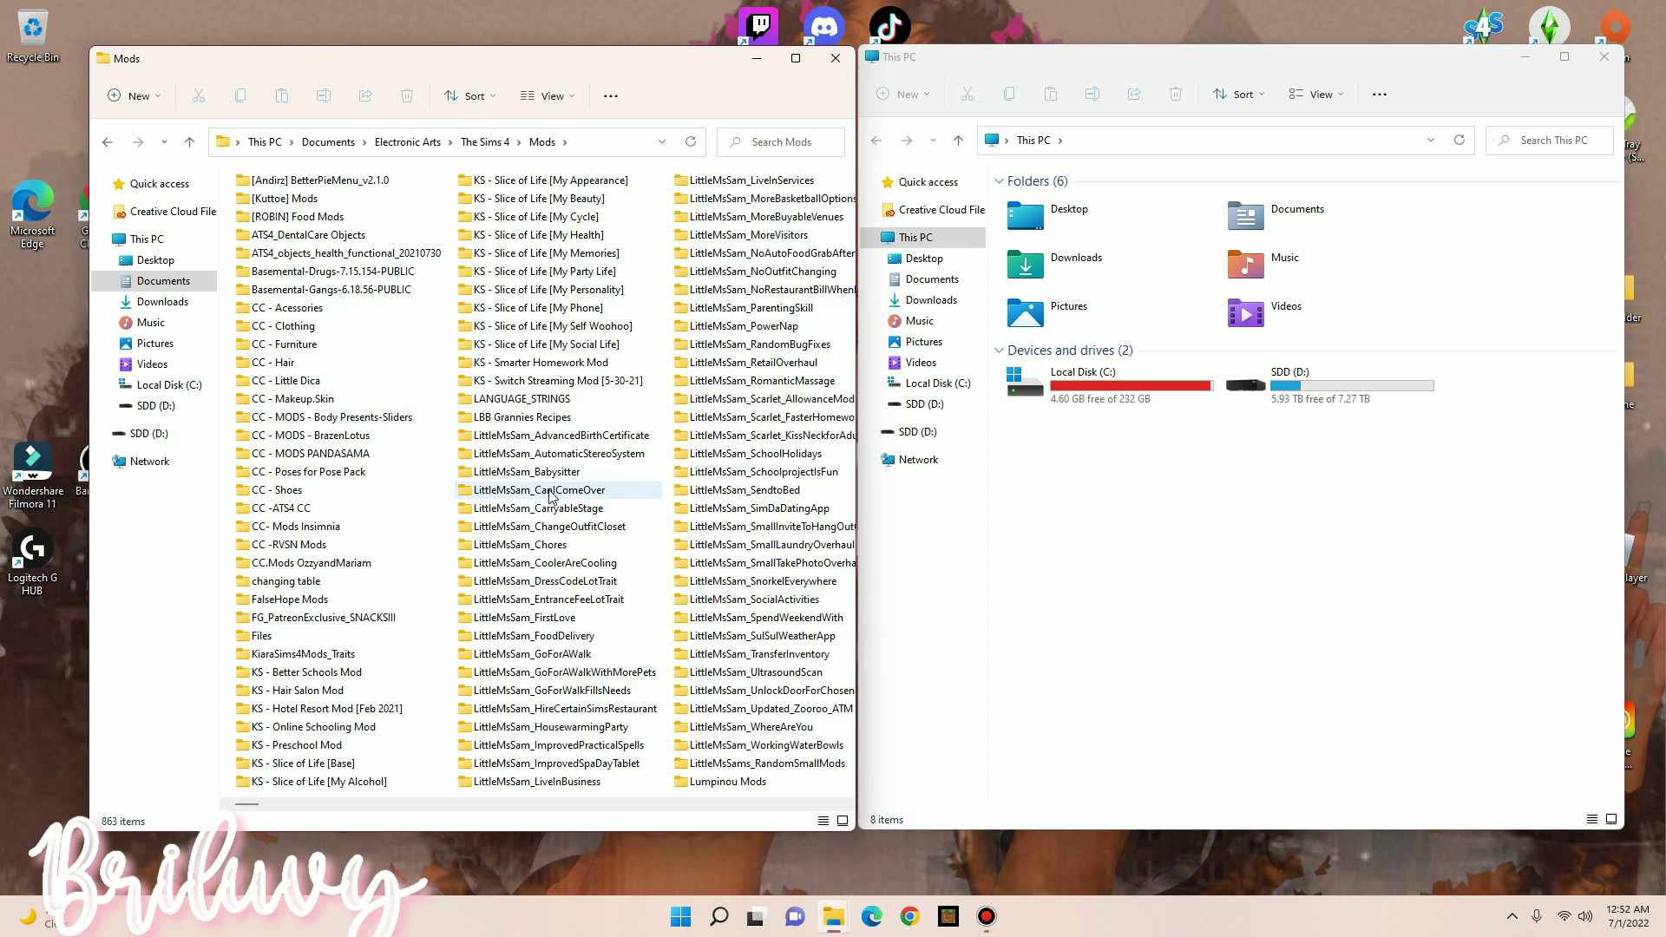
scroll(550, 495, down, 5)
scroll(555, 490, up, 5)
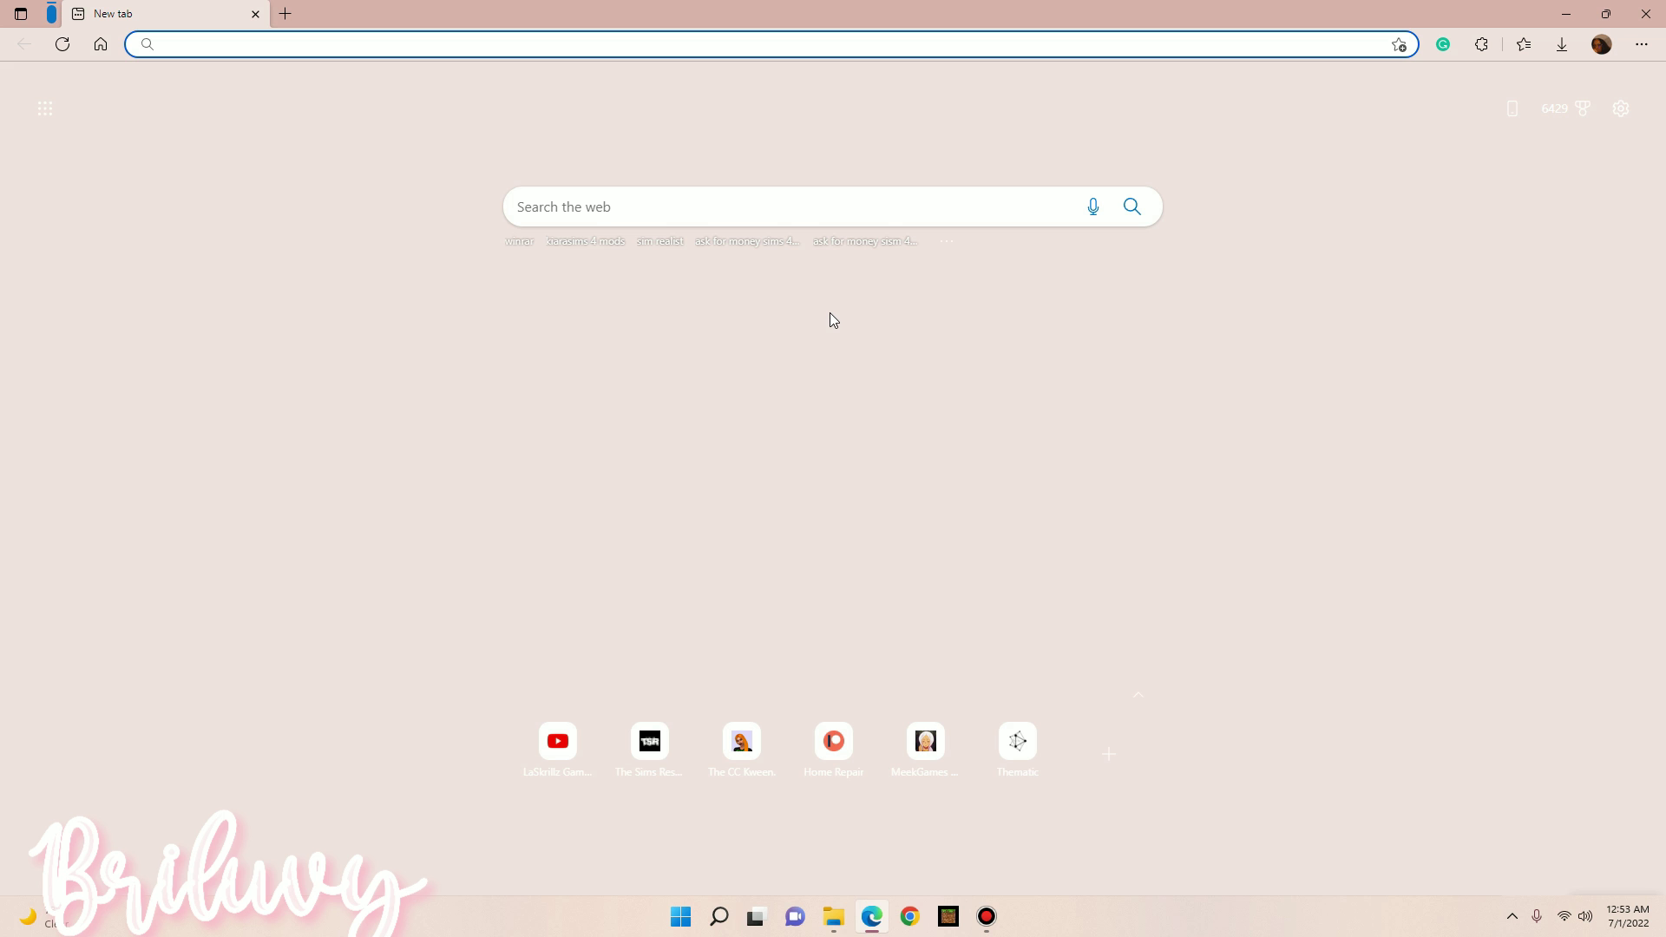
Search the web in Microsoft Edge for "simrealist sims 4" and open the SimRealist website.
click(593, 195)
text(simreal)
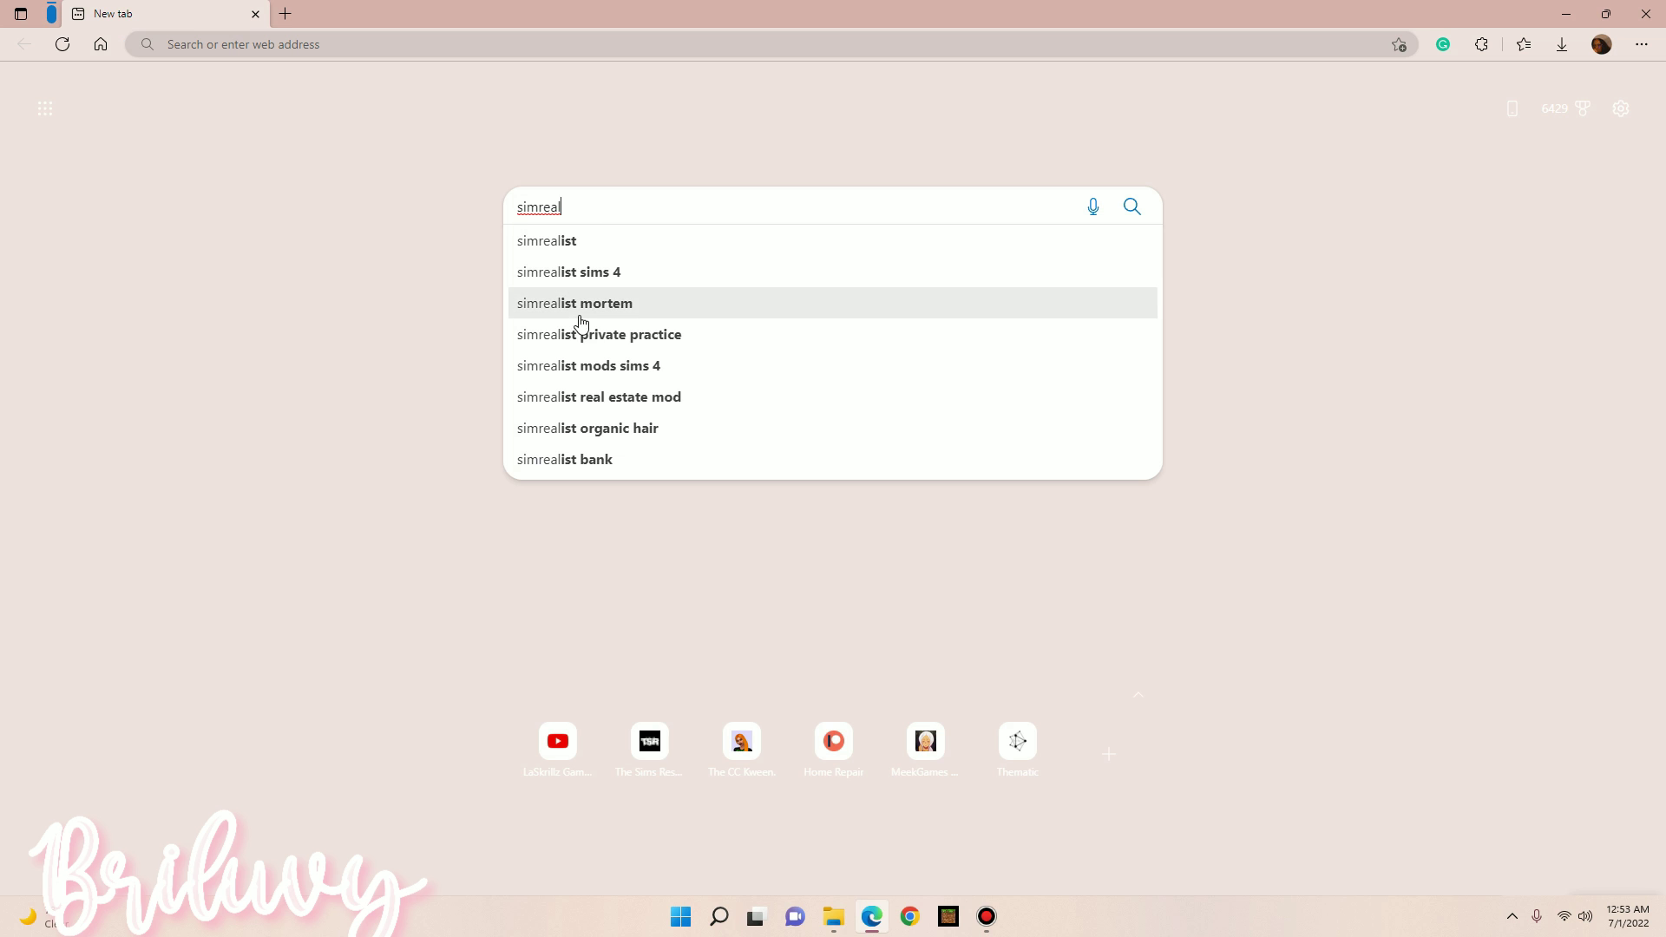
click(590, 274)
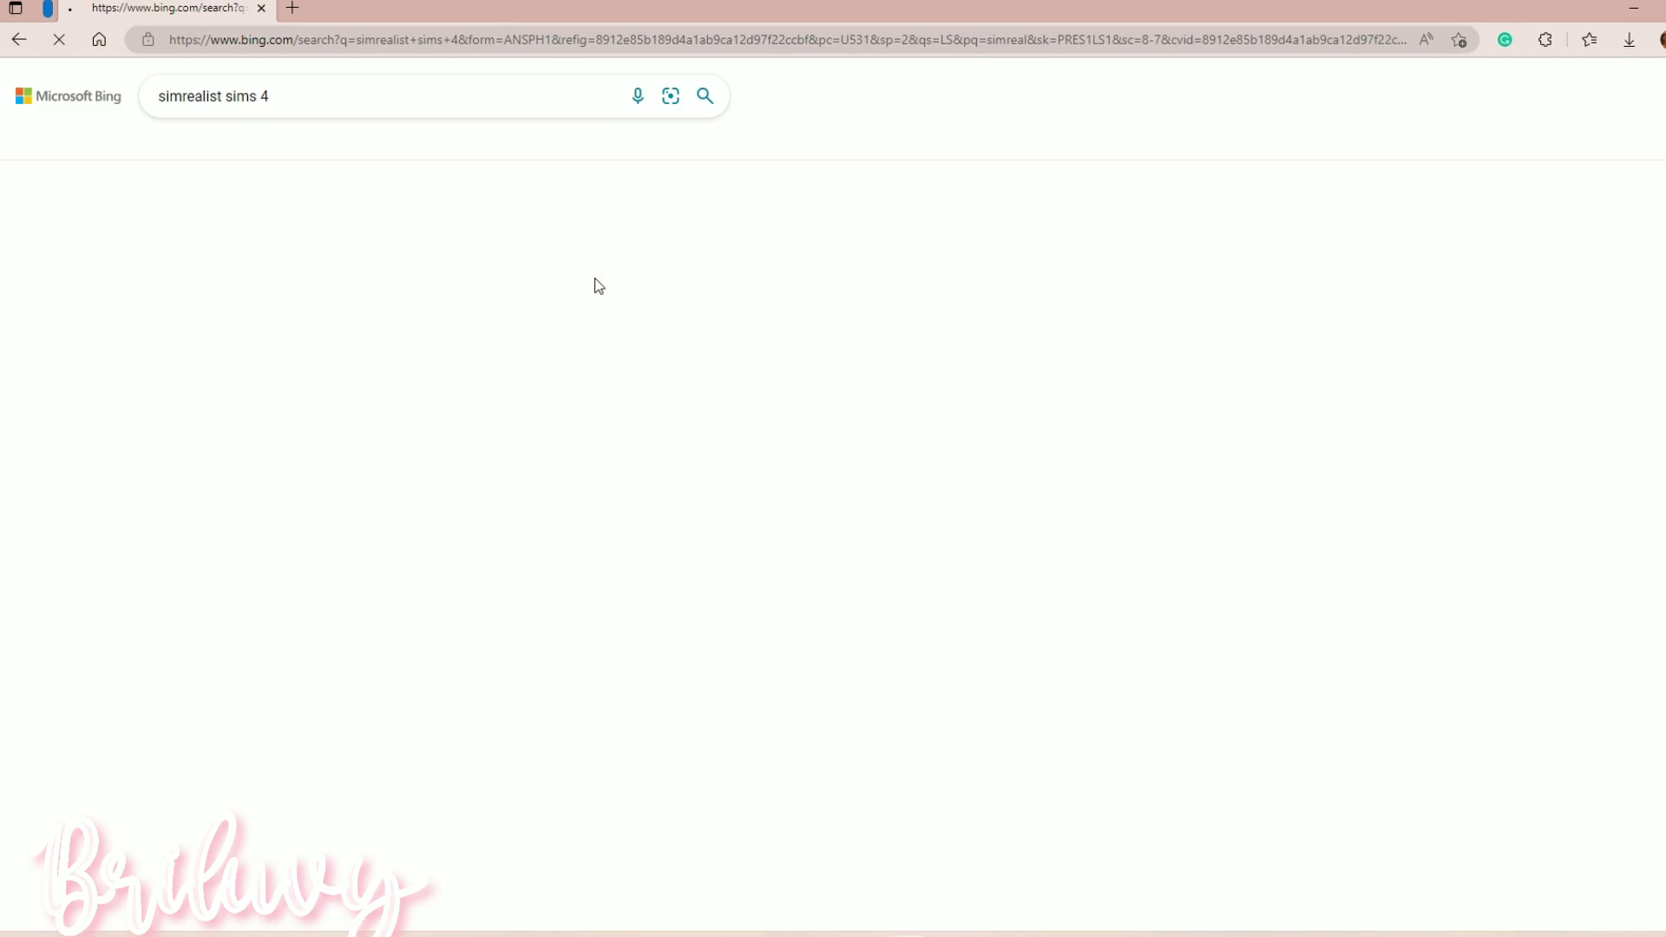
click(298, 251)
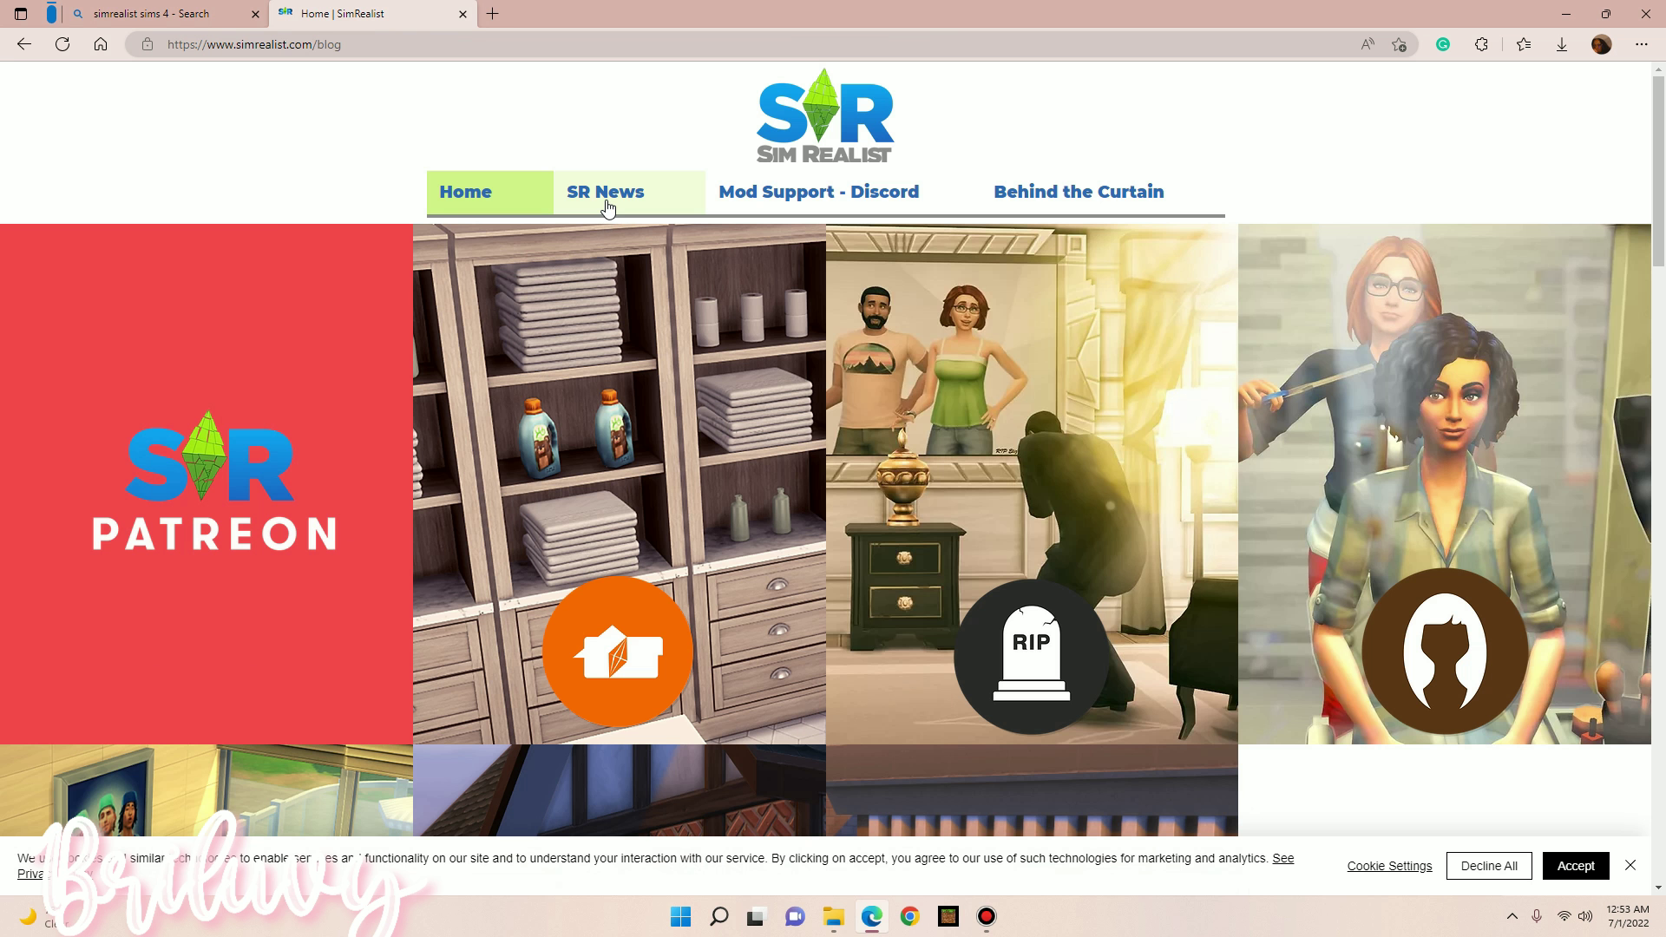
Go to SR News and follow the Organic 0.3.0.2 download link in the June 2022 quarterly release post.
click(607, 205)
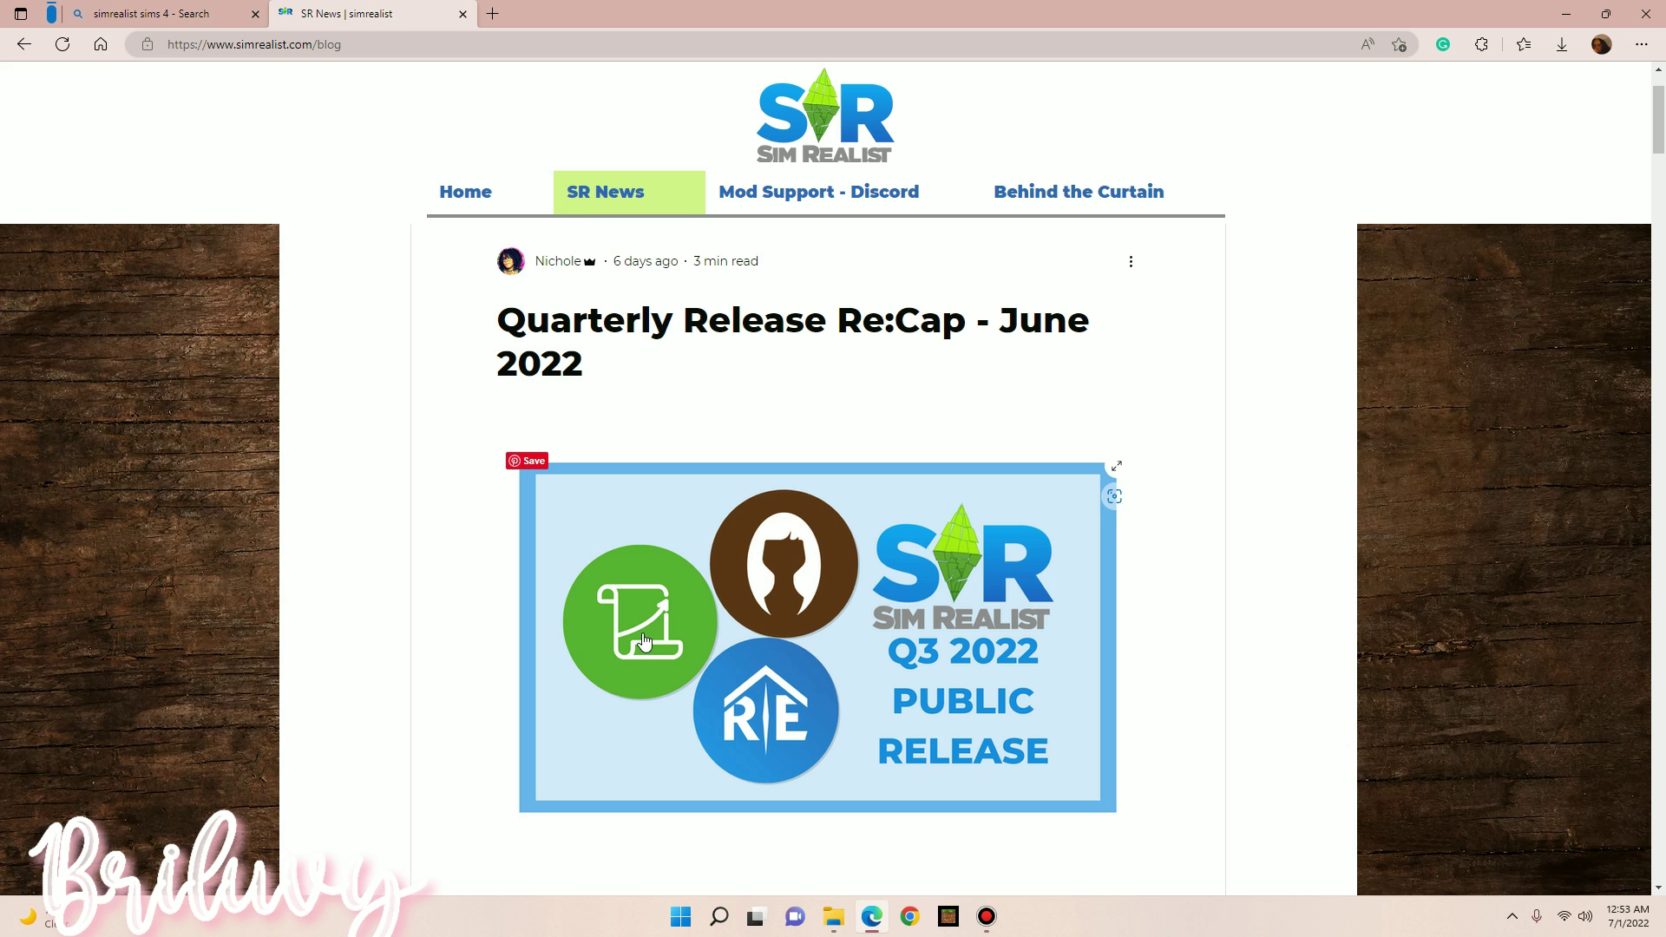
scroll(769, 708, down, 7)
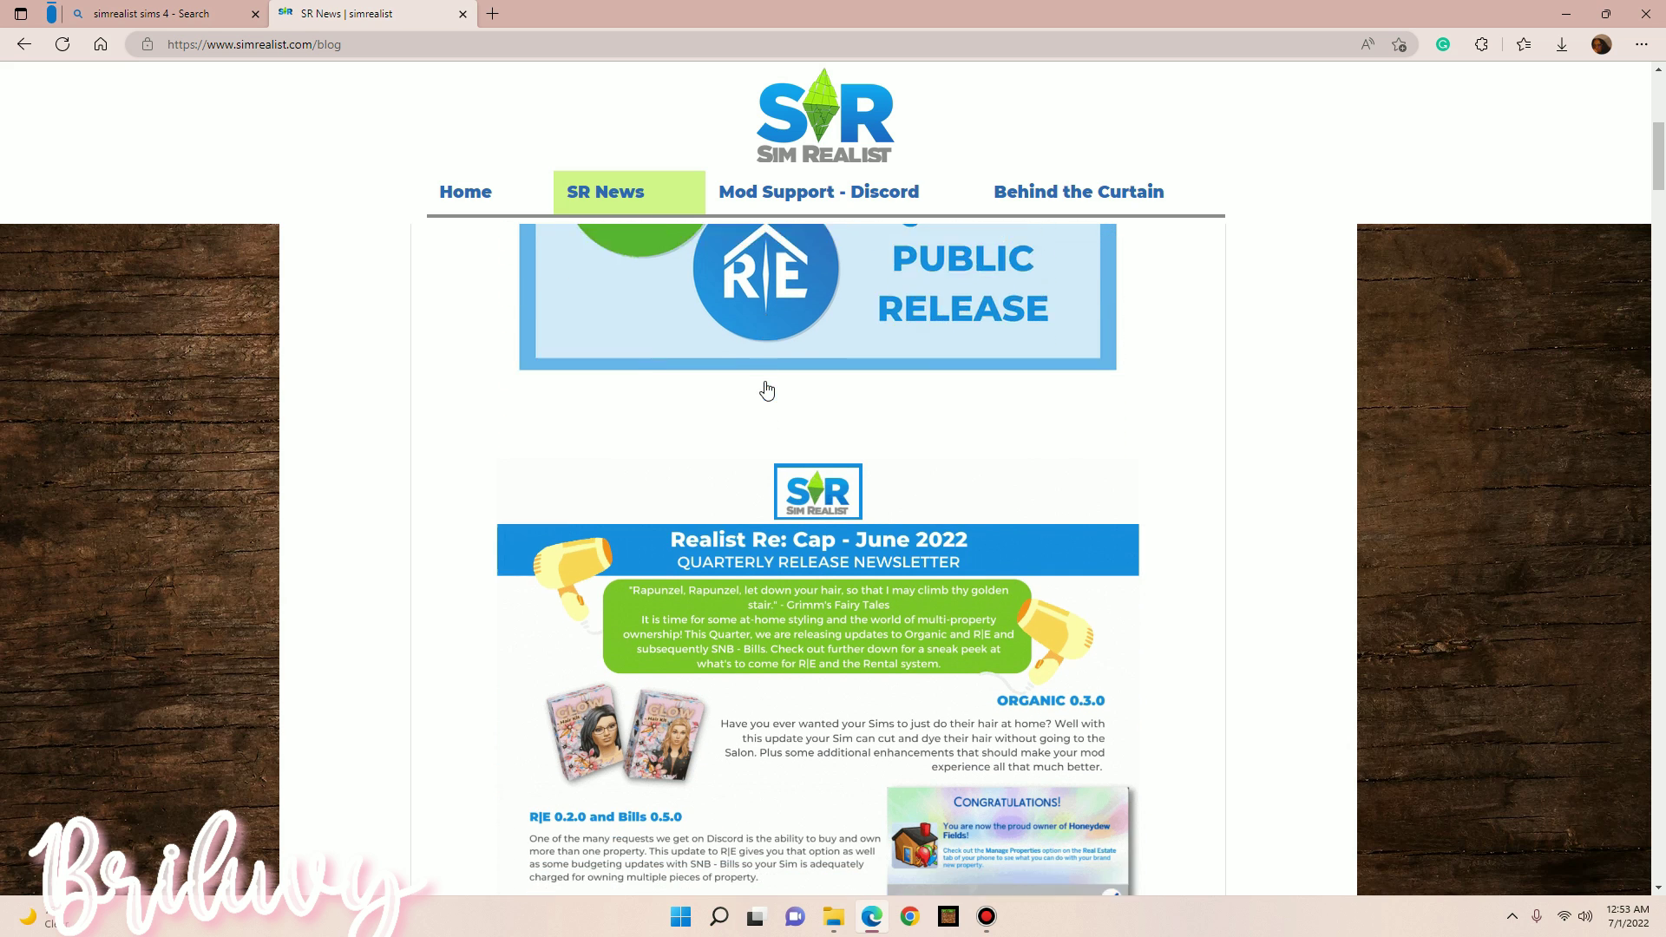
scroll(659, 434, down, 2)
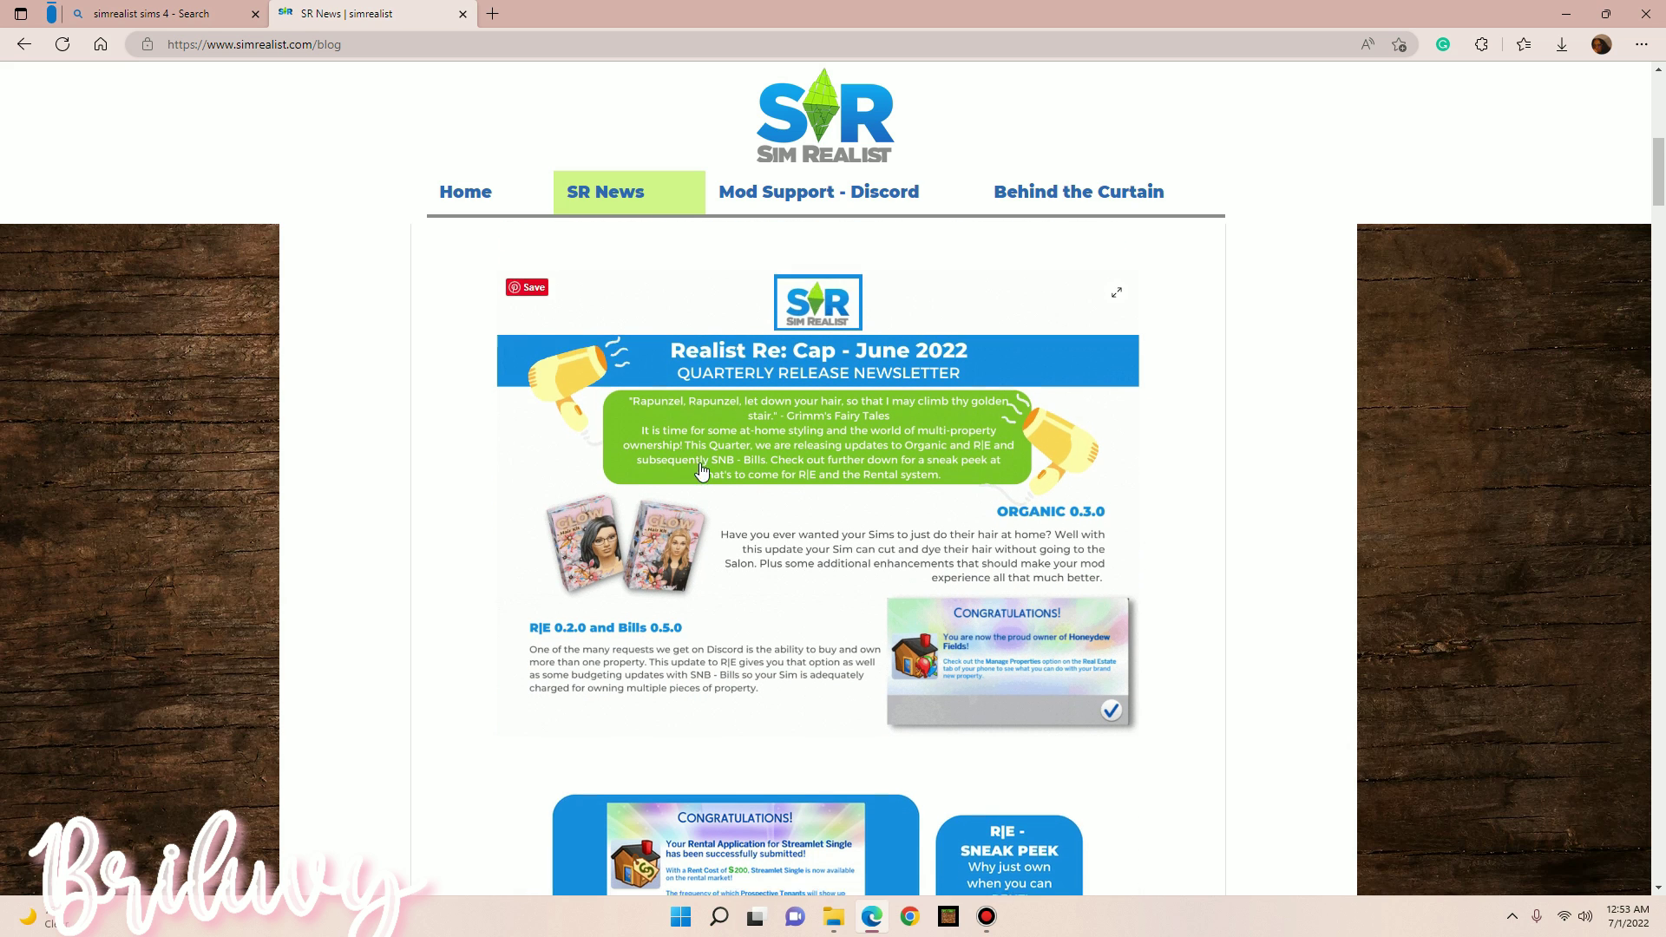
scroll(1045, 404, down, 8)
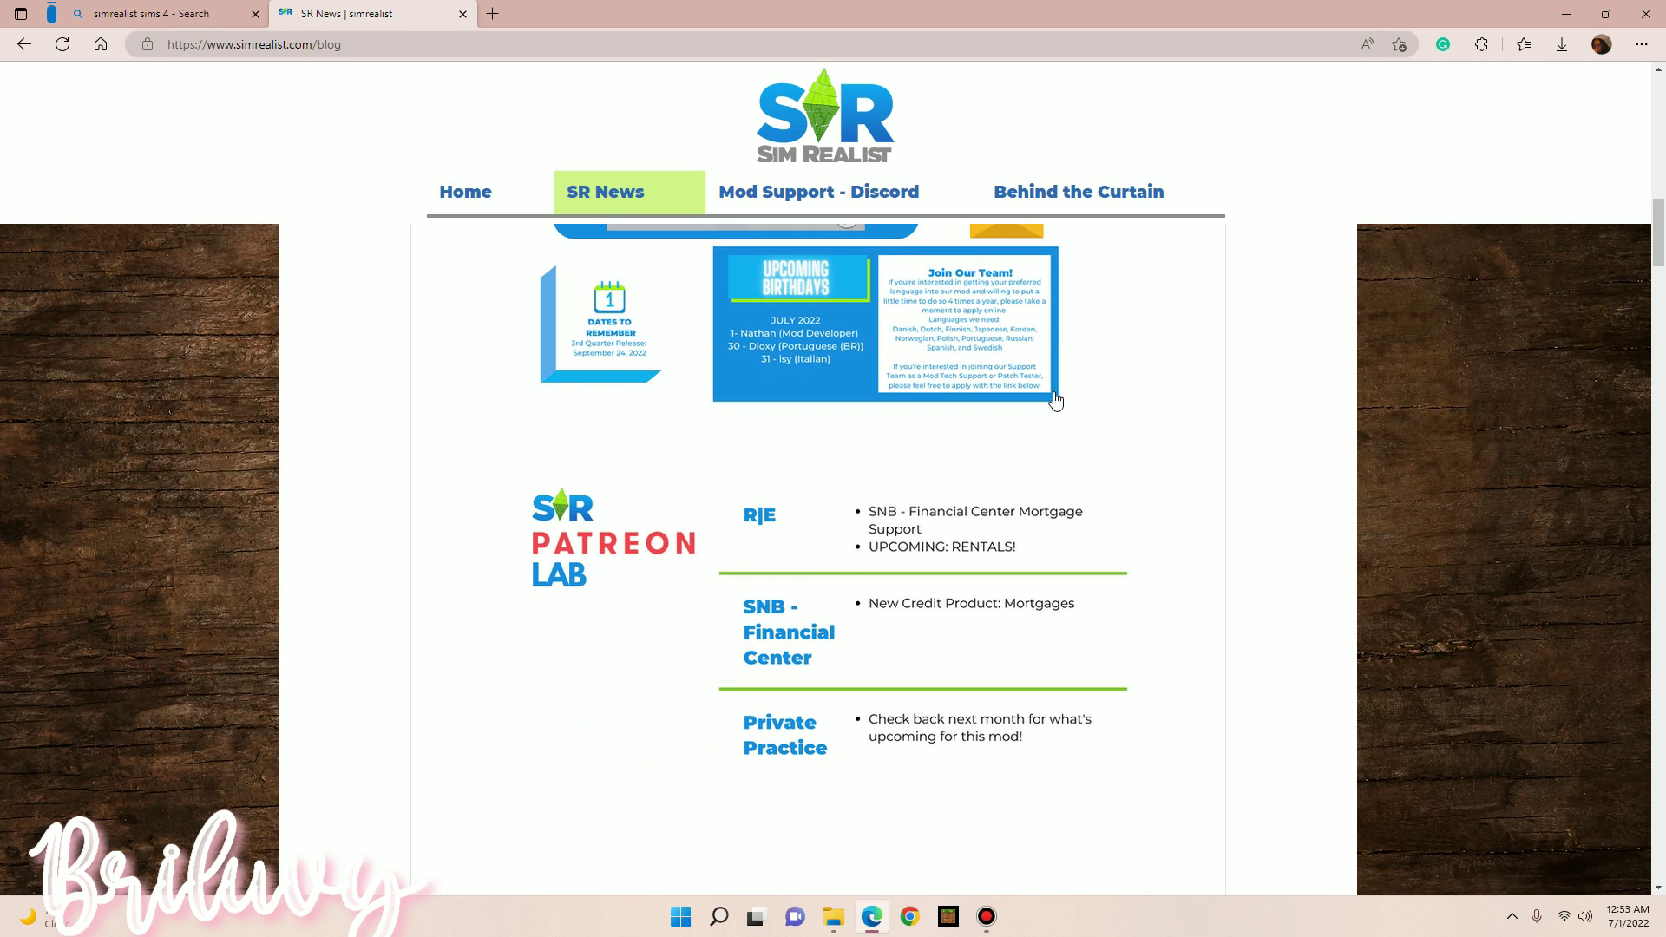
scroll(554, 340, down, 6)
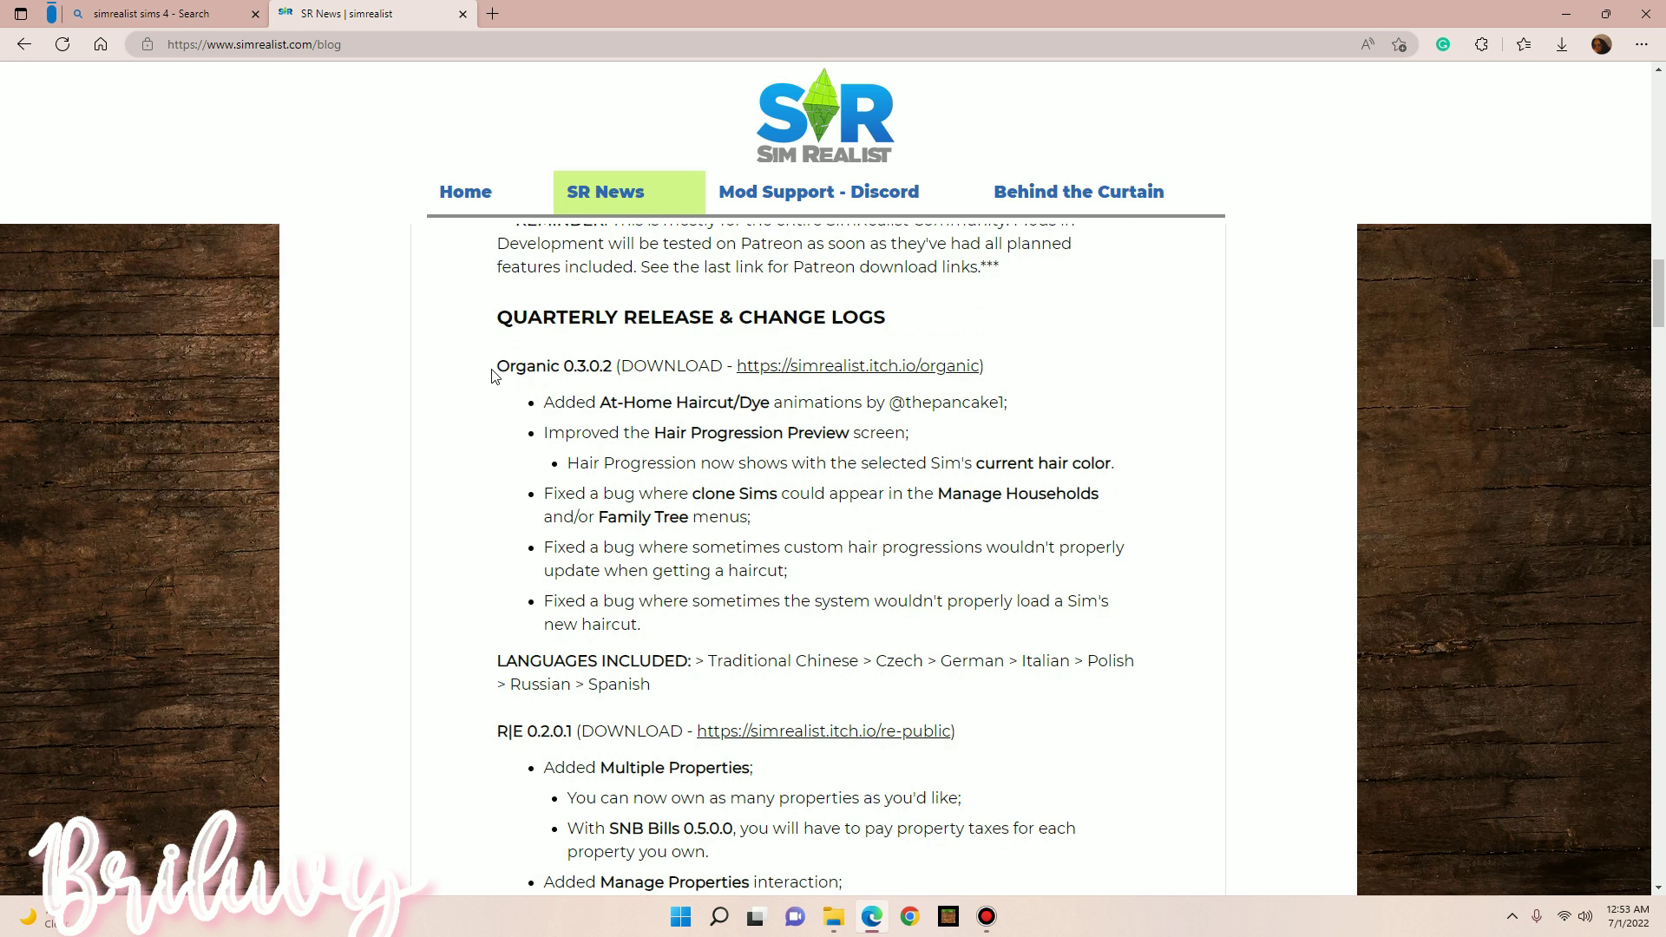
drag(995, 350, 1075, 658)
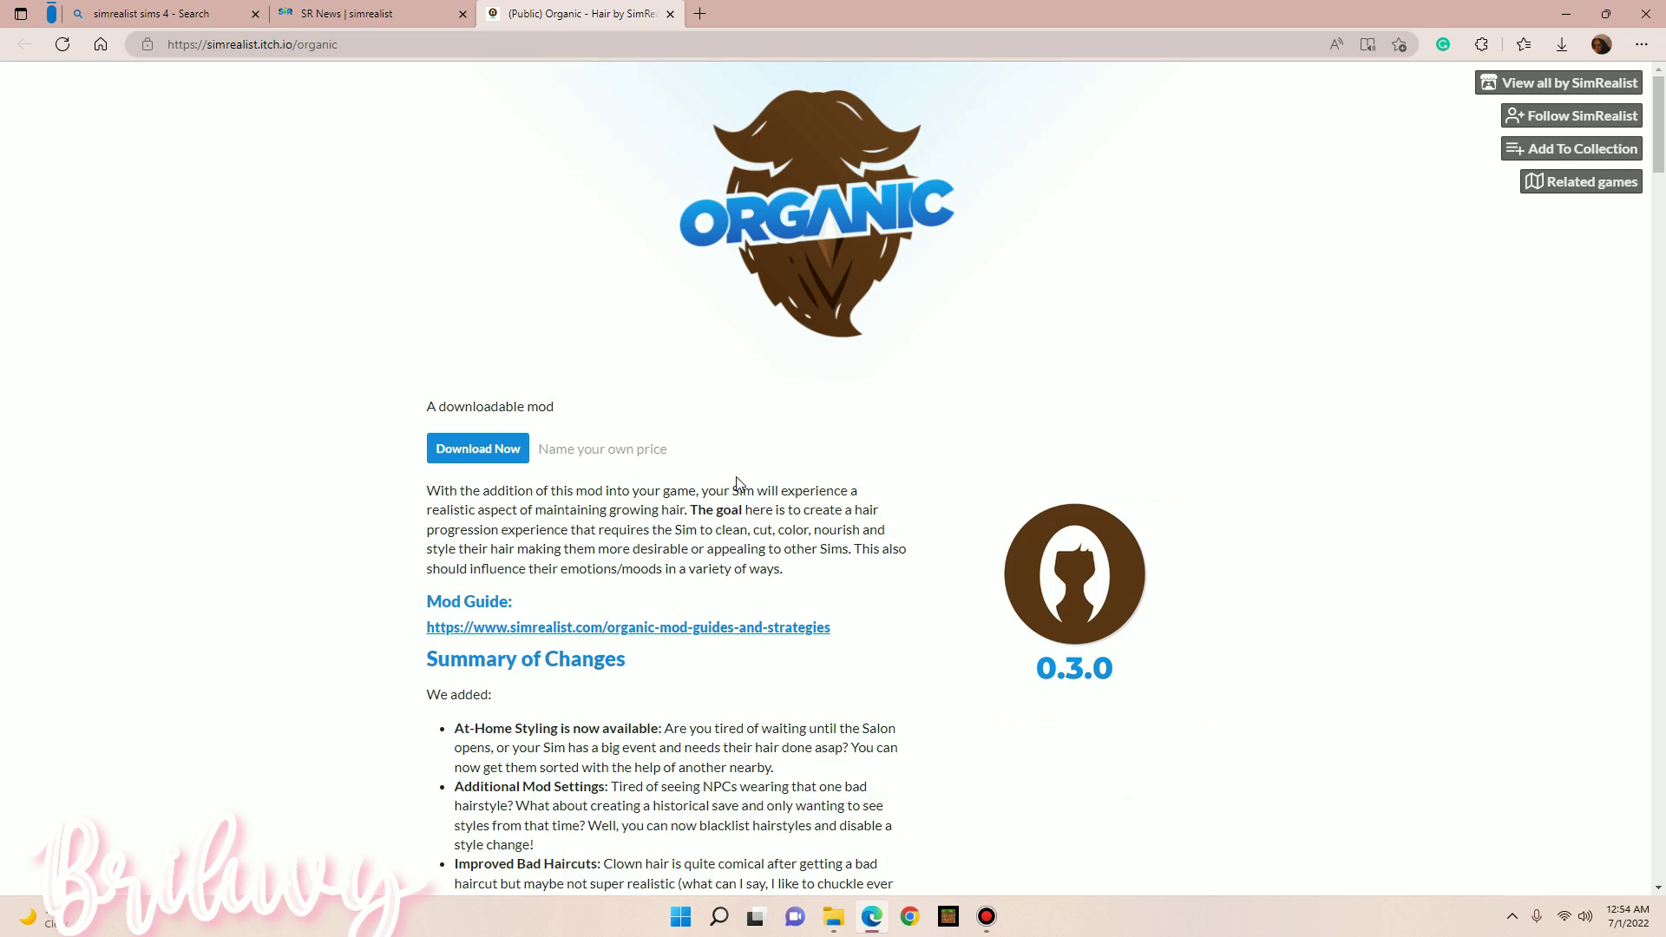
Read through the Organic mod page, examining its description, summary of changes, patch compatibility and conflicts.
scroll(740, 485, down, 7)
scroll(737, 512, up, 7)
scroll(627, 511, down, 15)
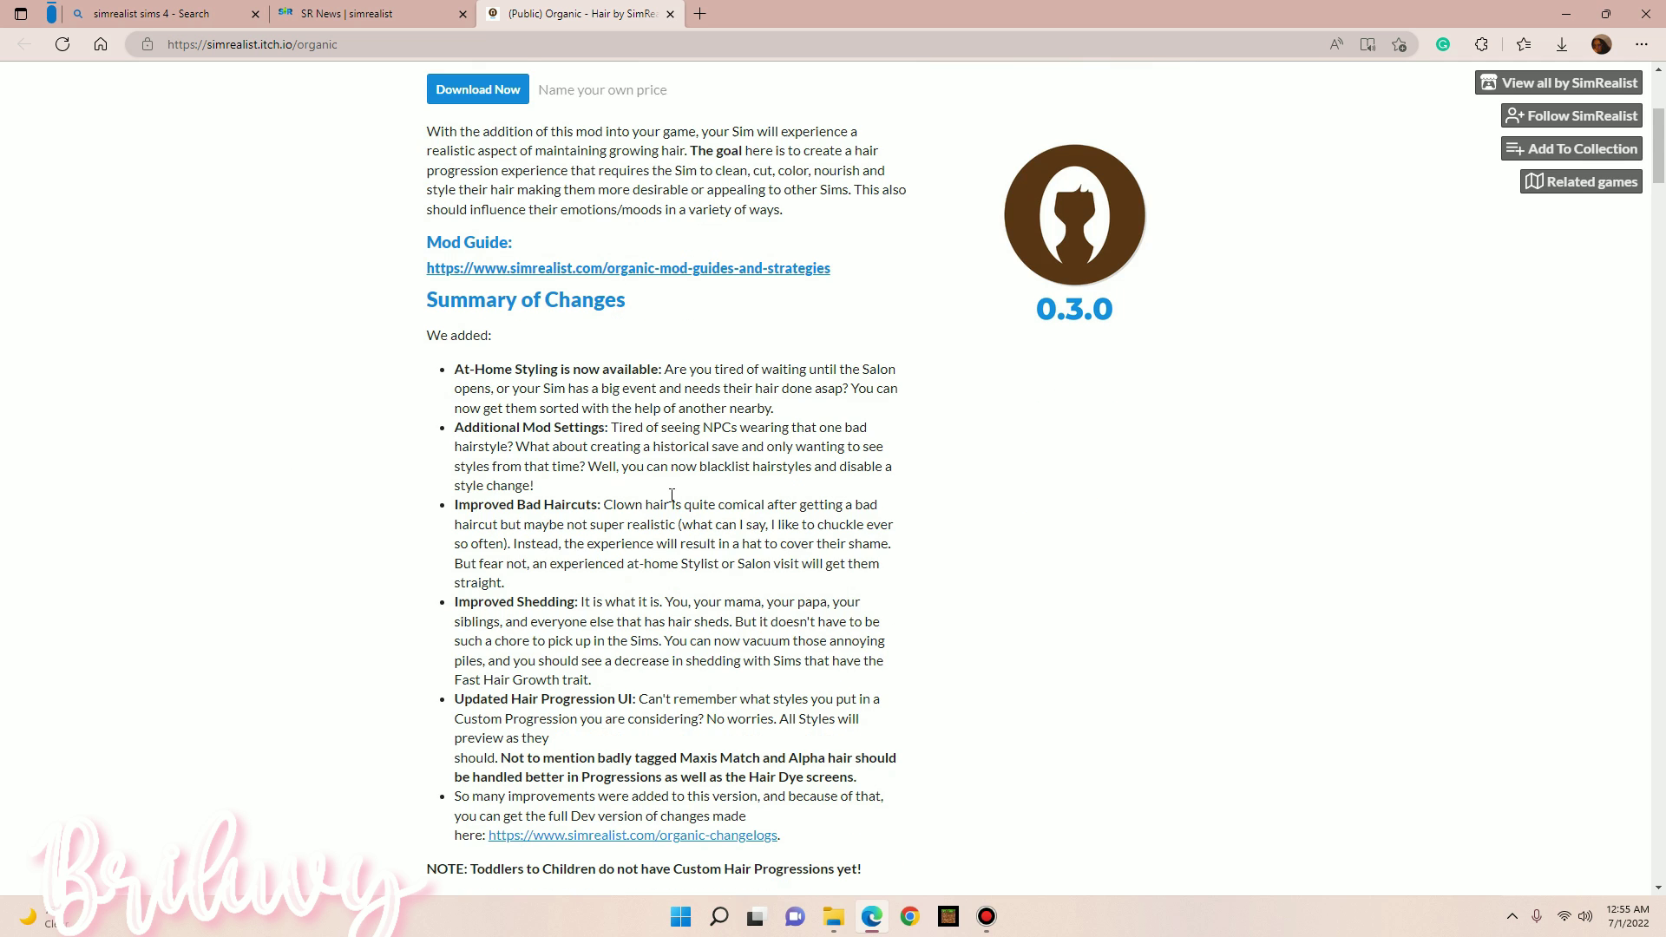
scroll(682, 482, down, 15)
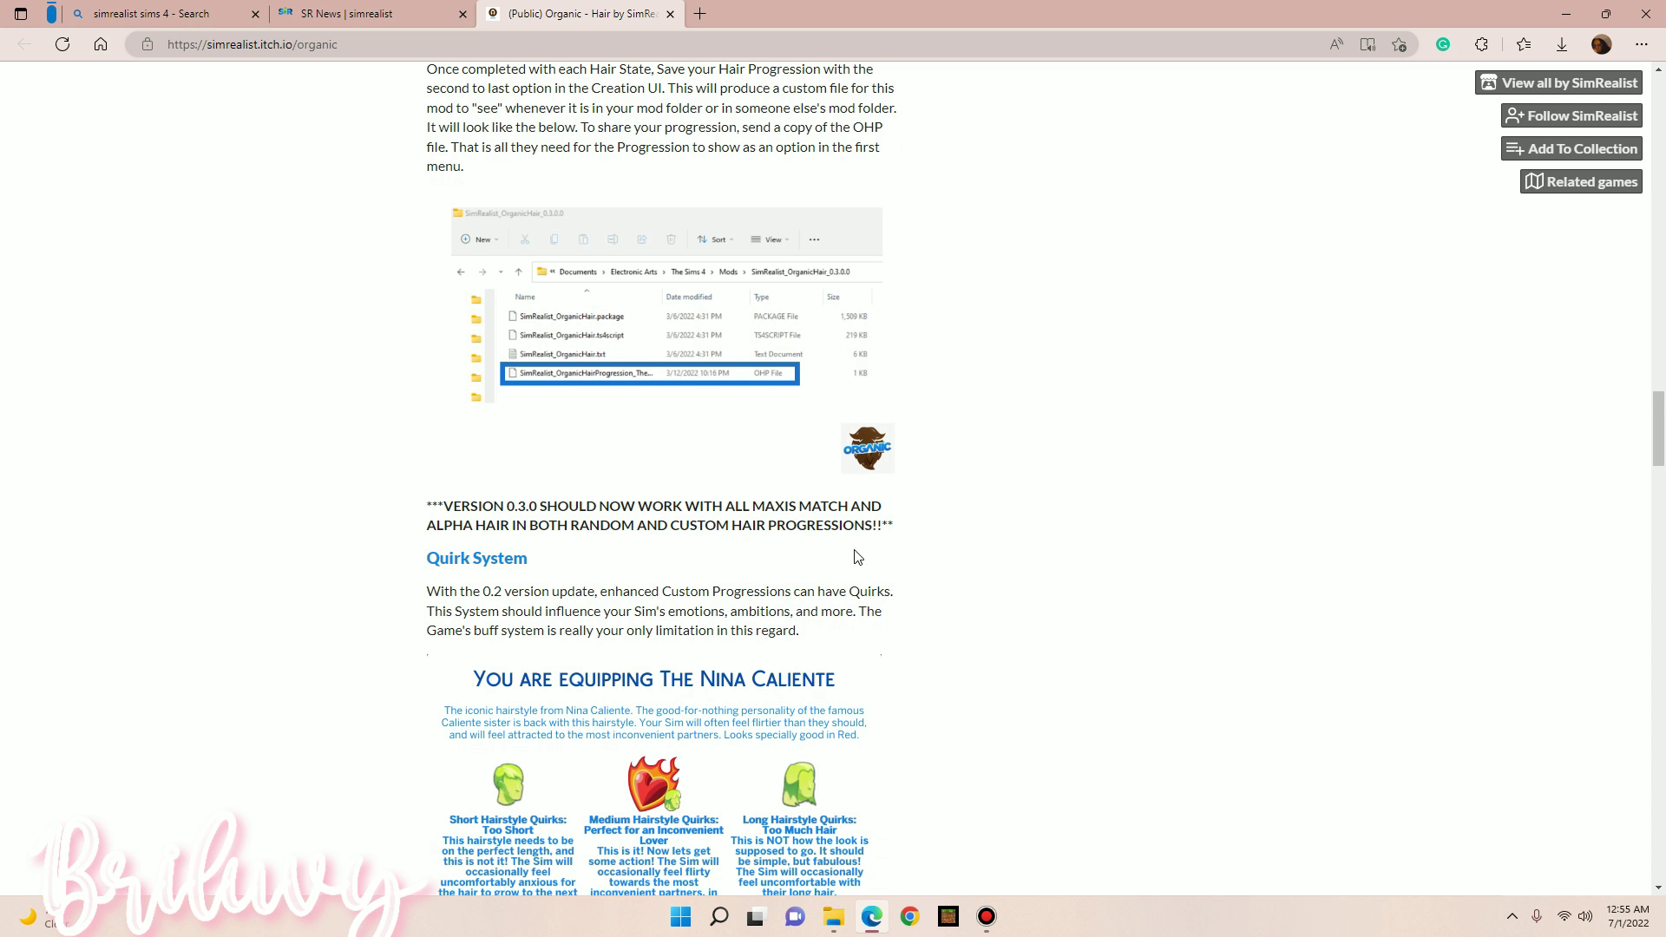
scroll(857, 556, down, 15)
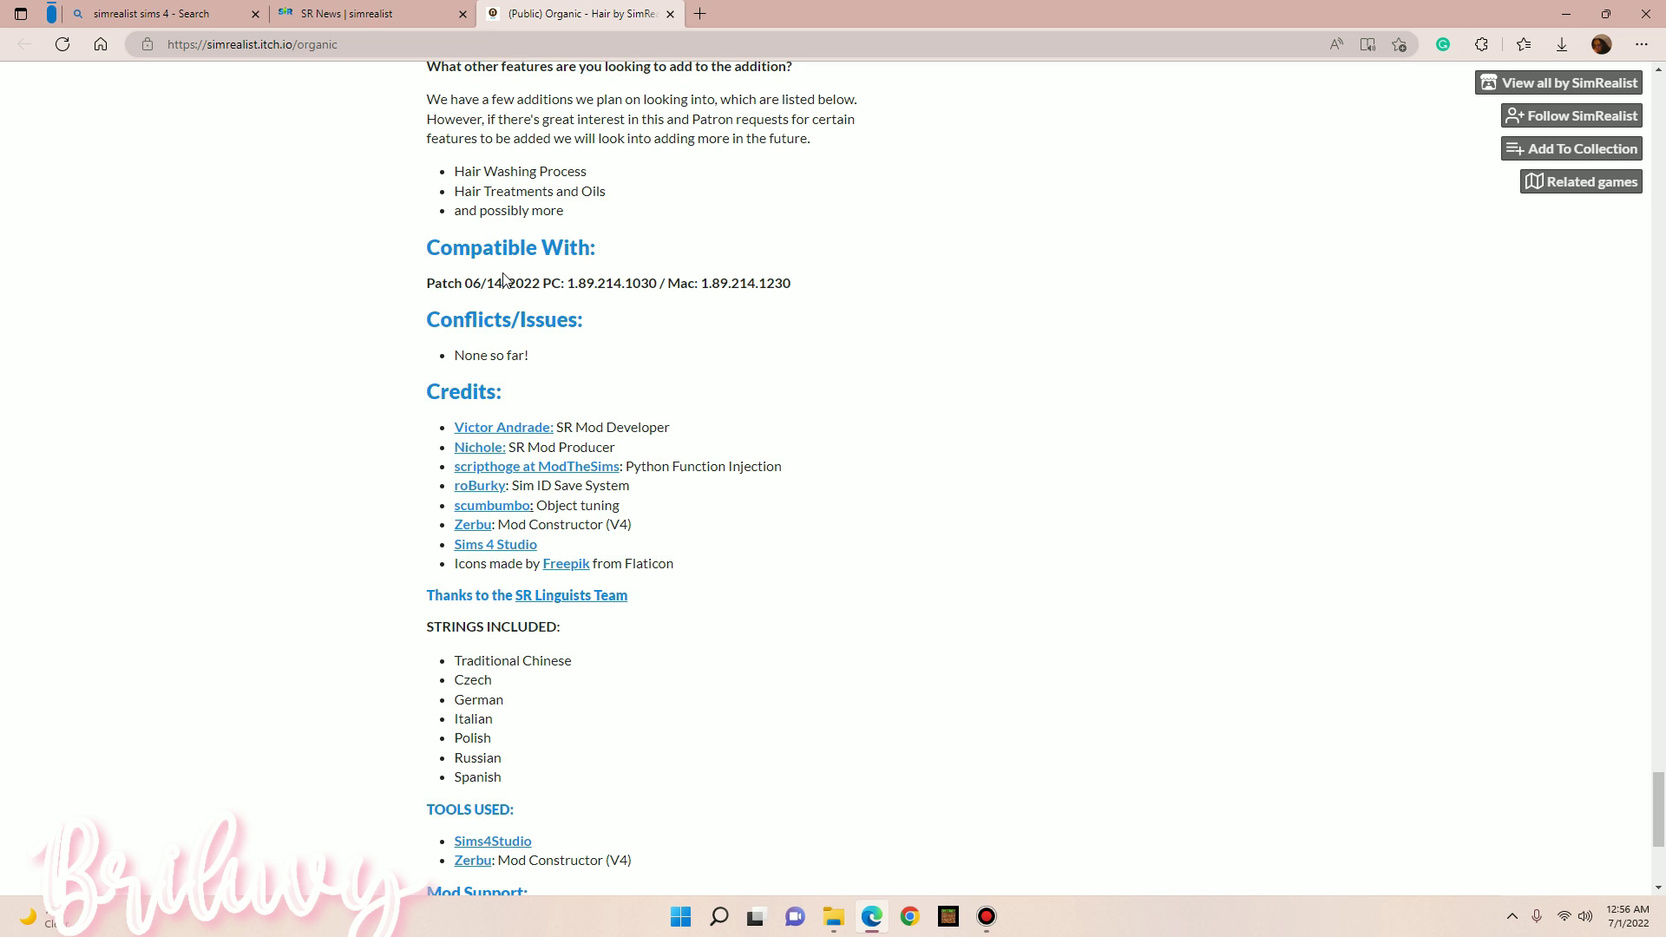
click(517, 325)
scroll(564, 391, down, 4)
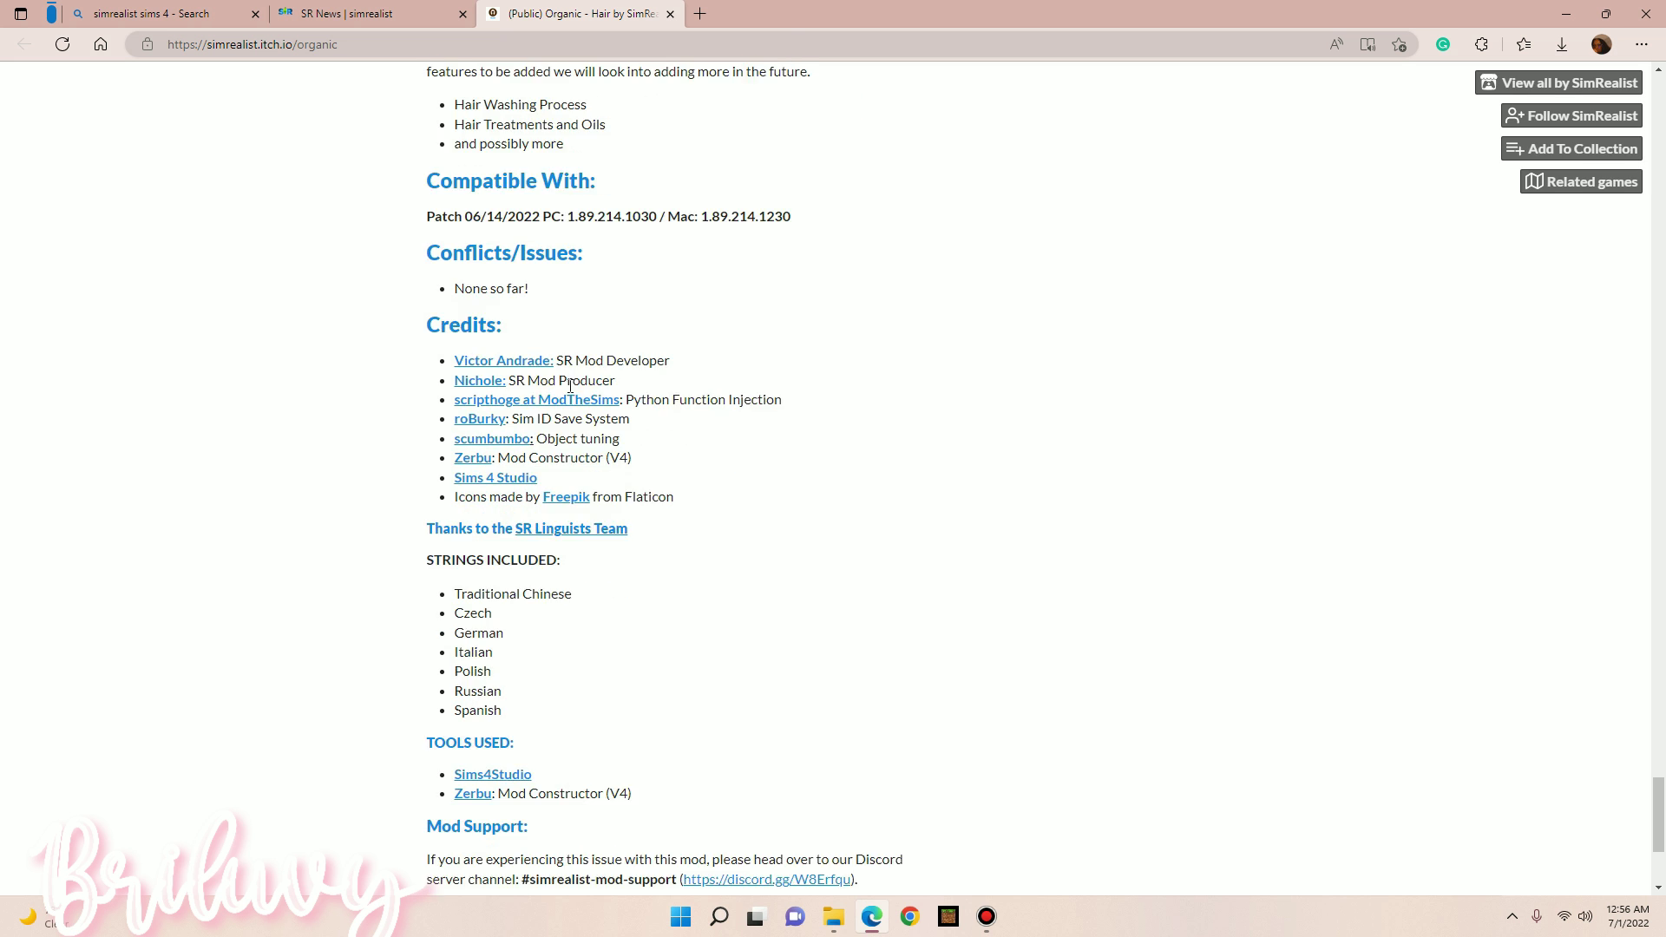
Download SimRealist_-_OrganicHair_0.3.0.2.zip without making a payment and dismiss the thank-you popup.
click(512, 723)
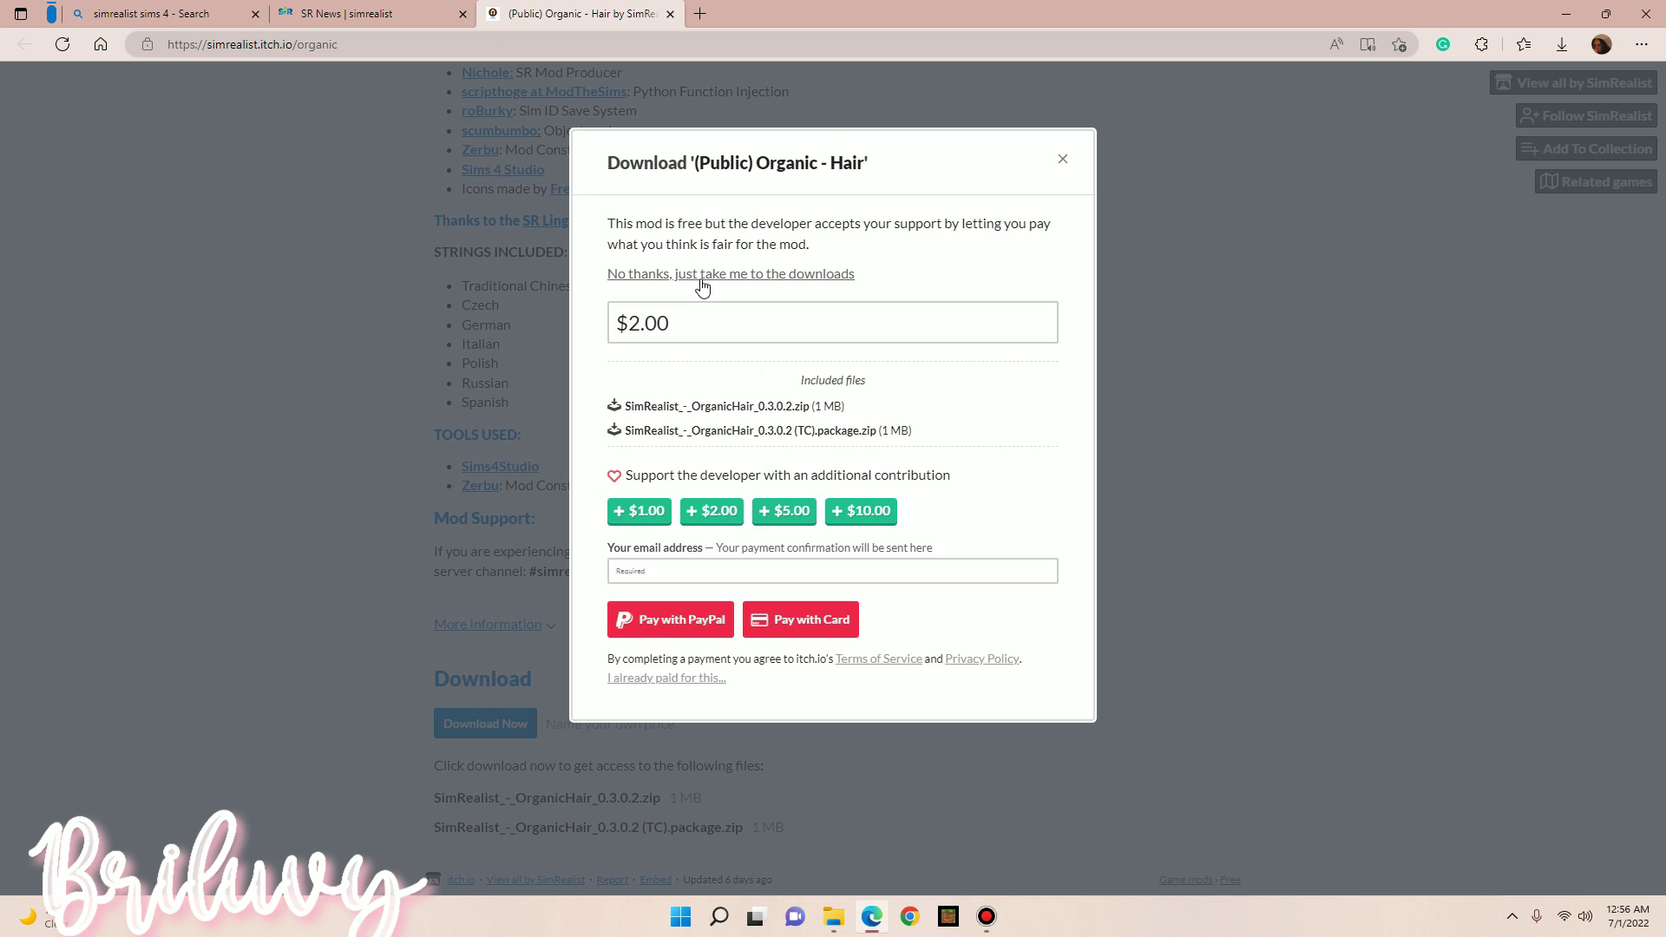
click(699, 275)
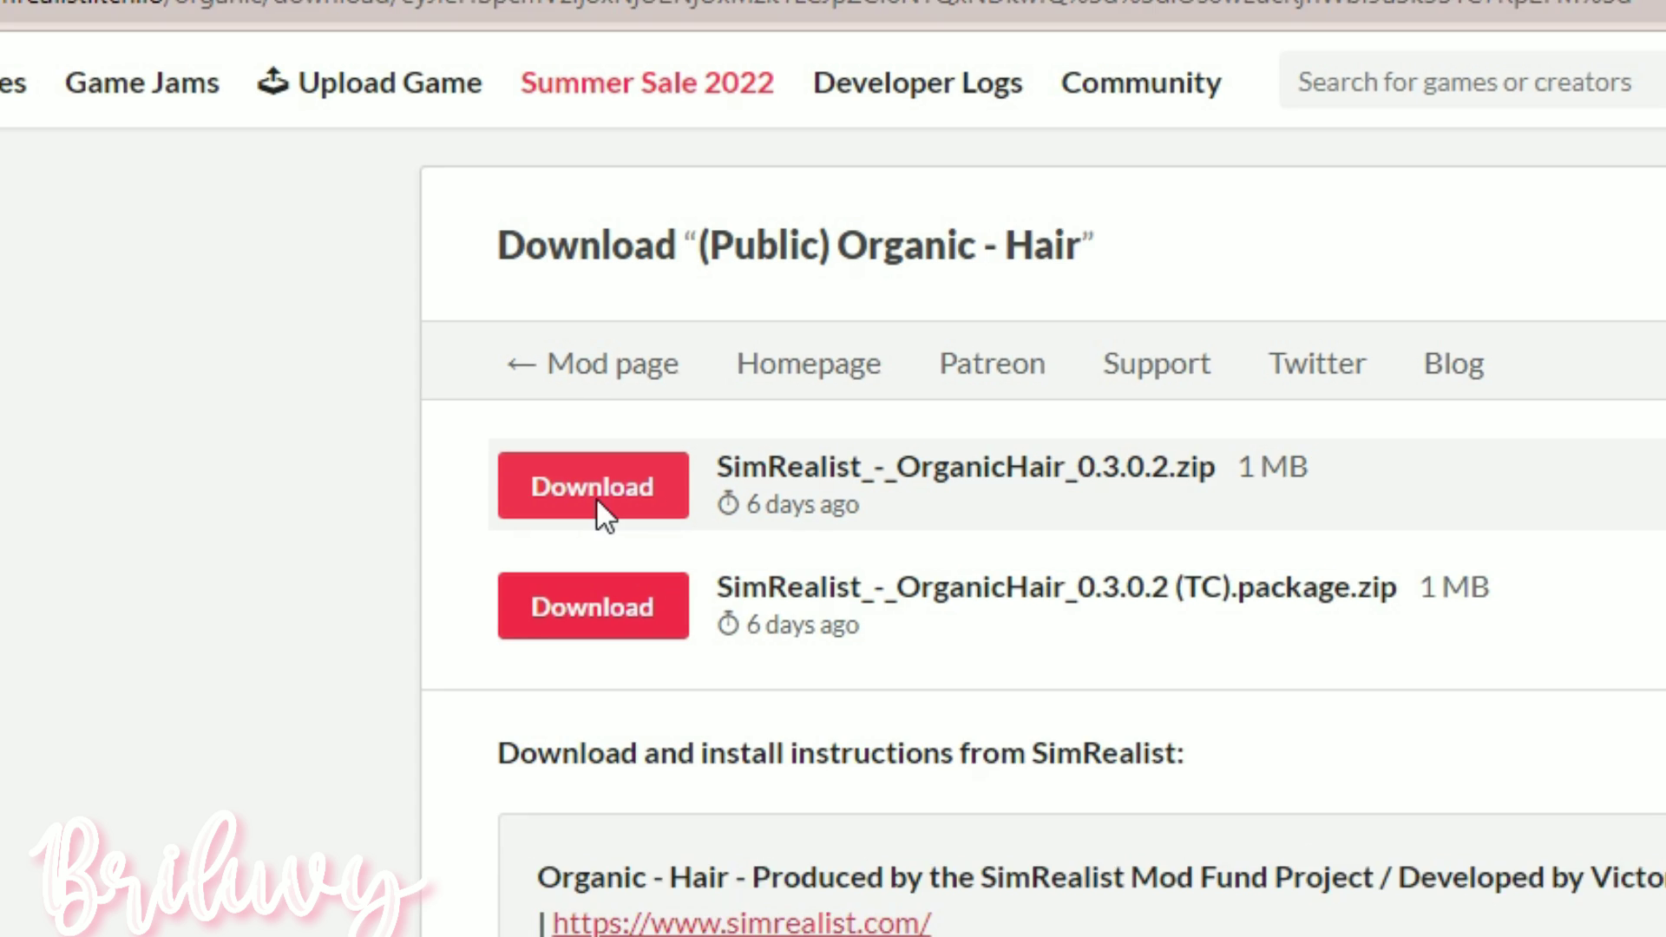
click(491, 287)
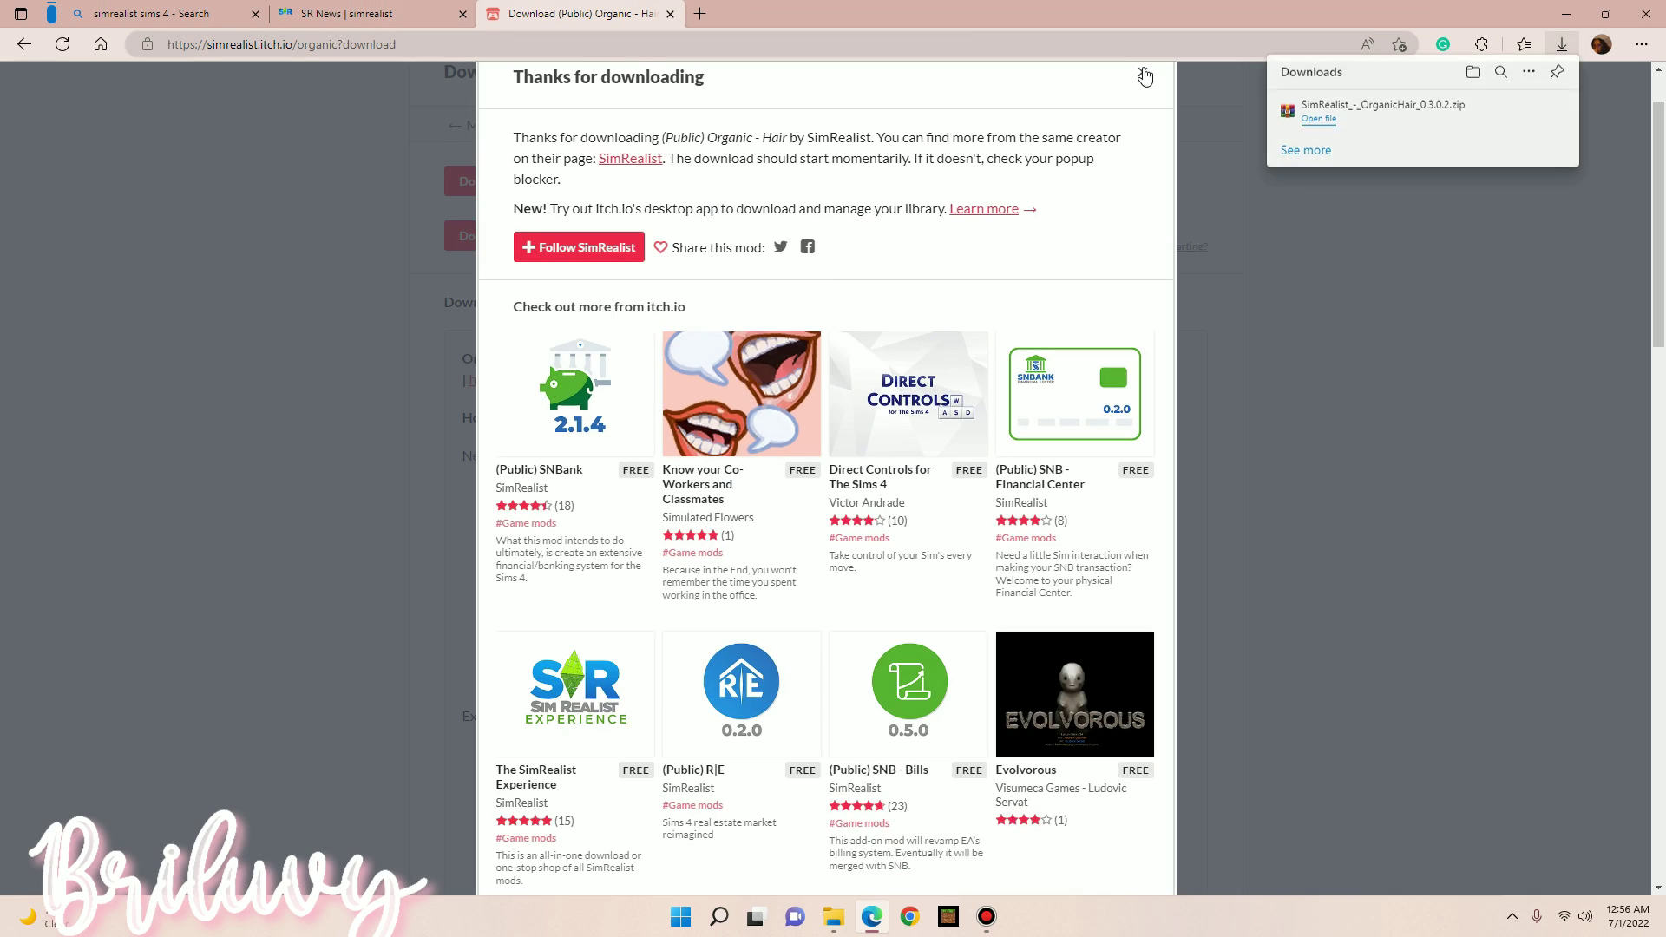
click(1143, 75)
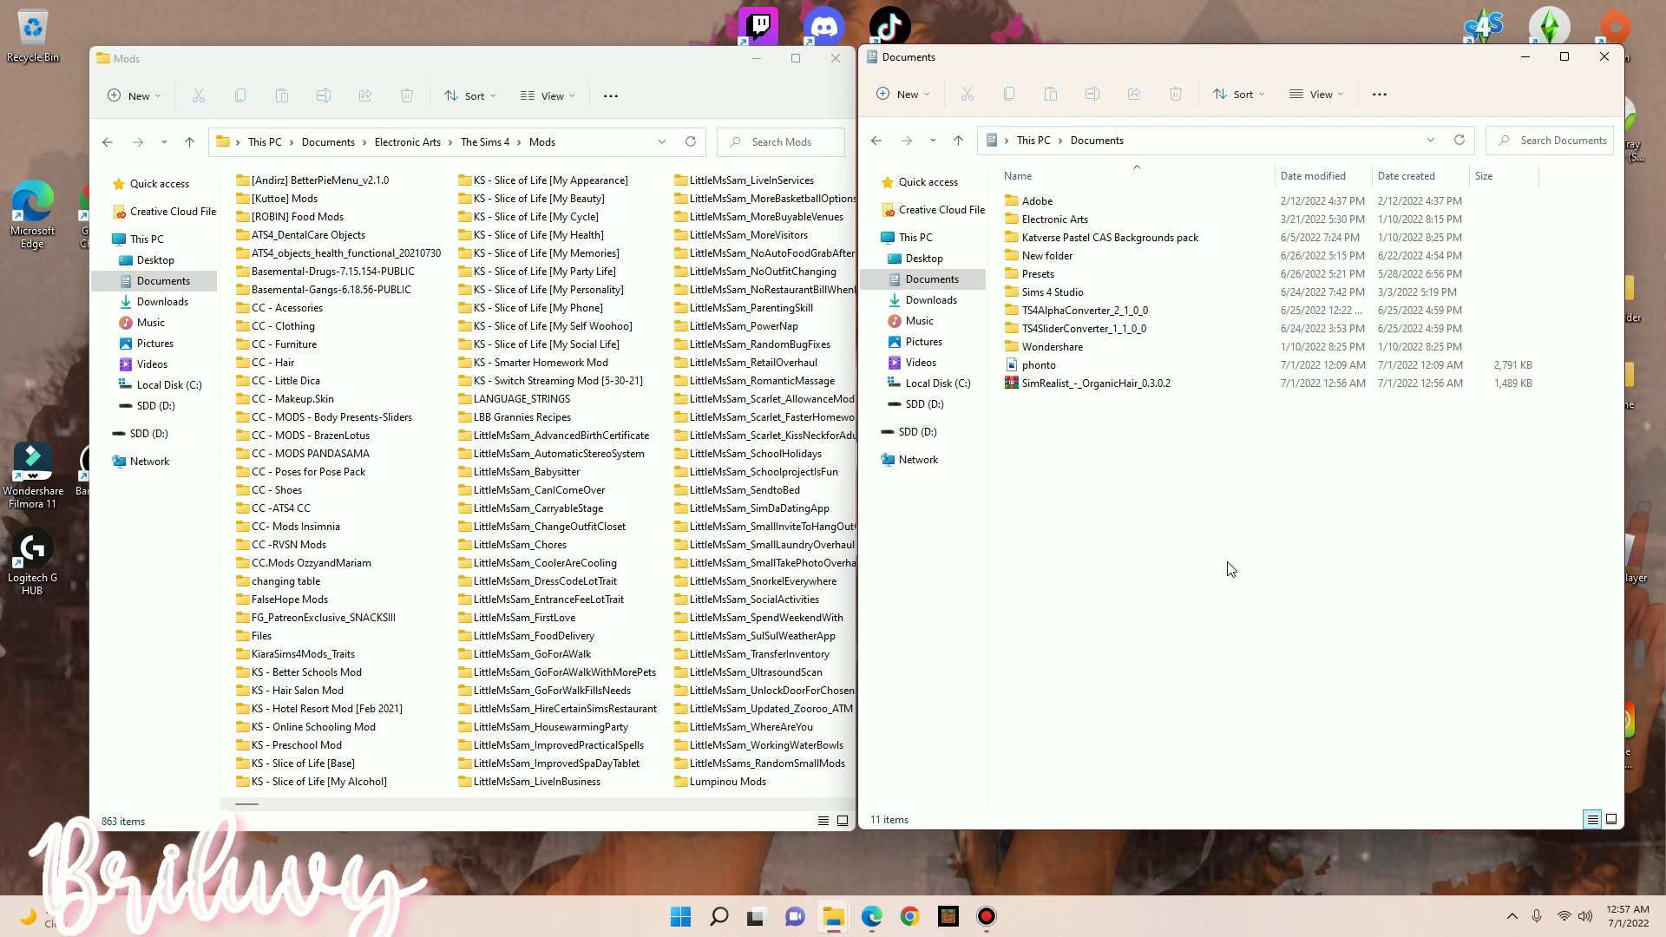
Return to Documents in File Explorer and reopen the Mods folder through Electronic Arts and The Sims 4.
click(107, 142)
click(163, 280)
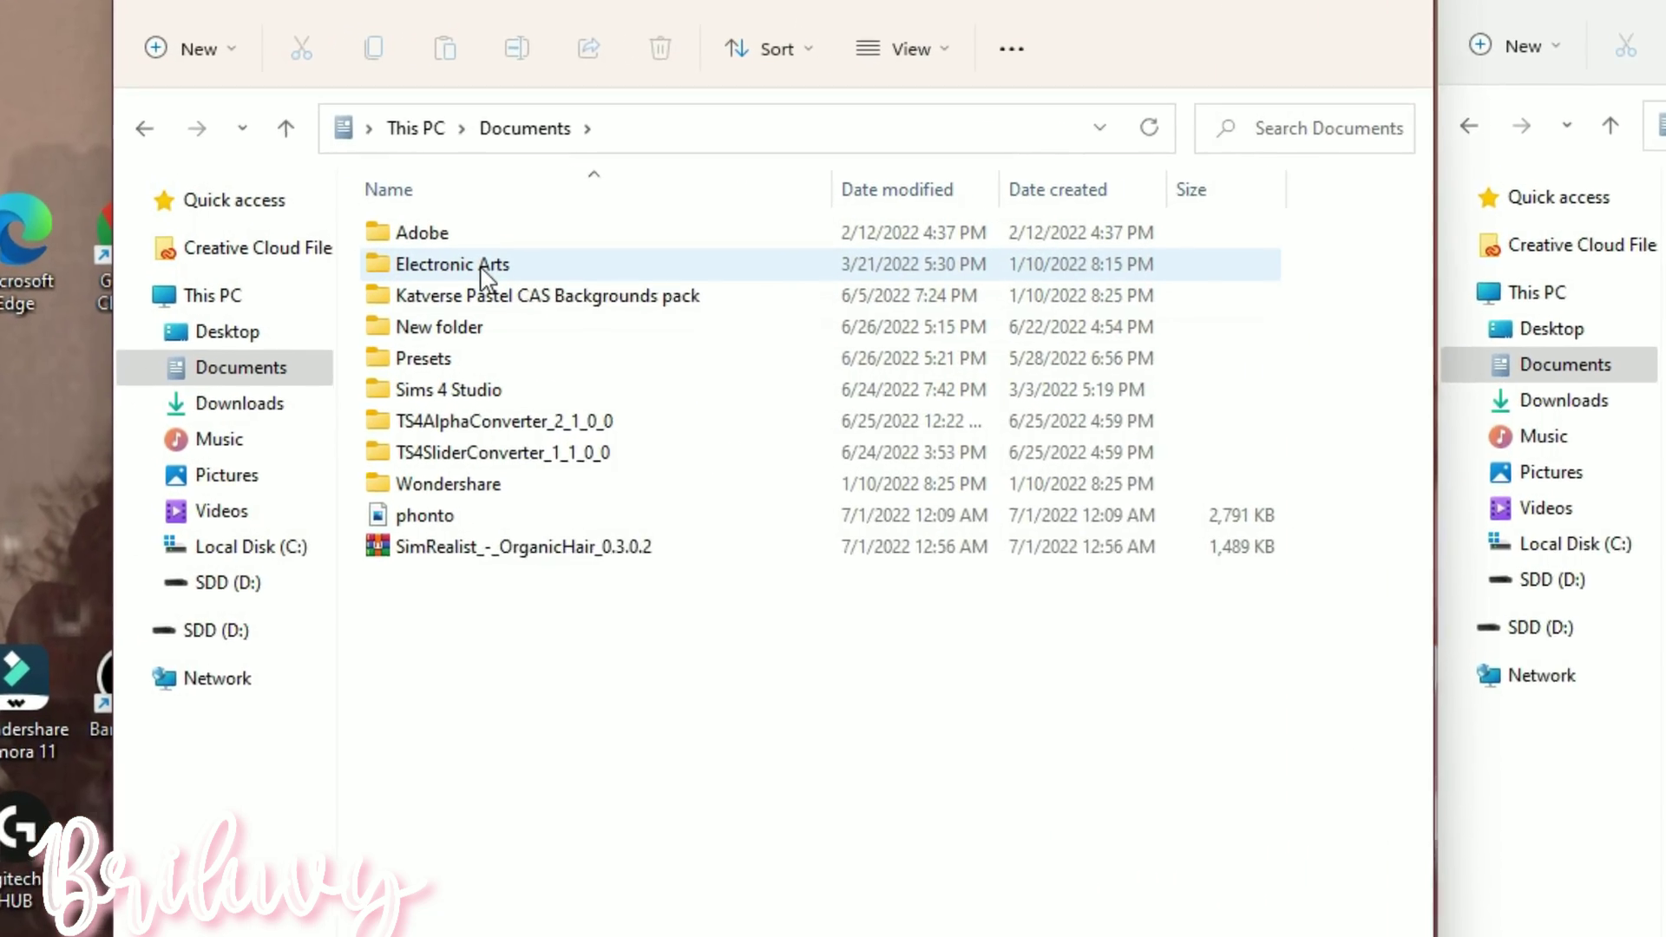
double_click(377, 244)
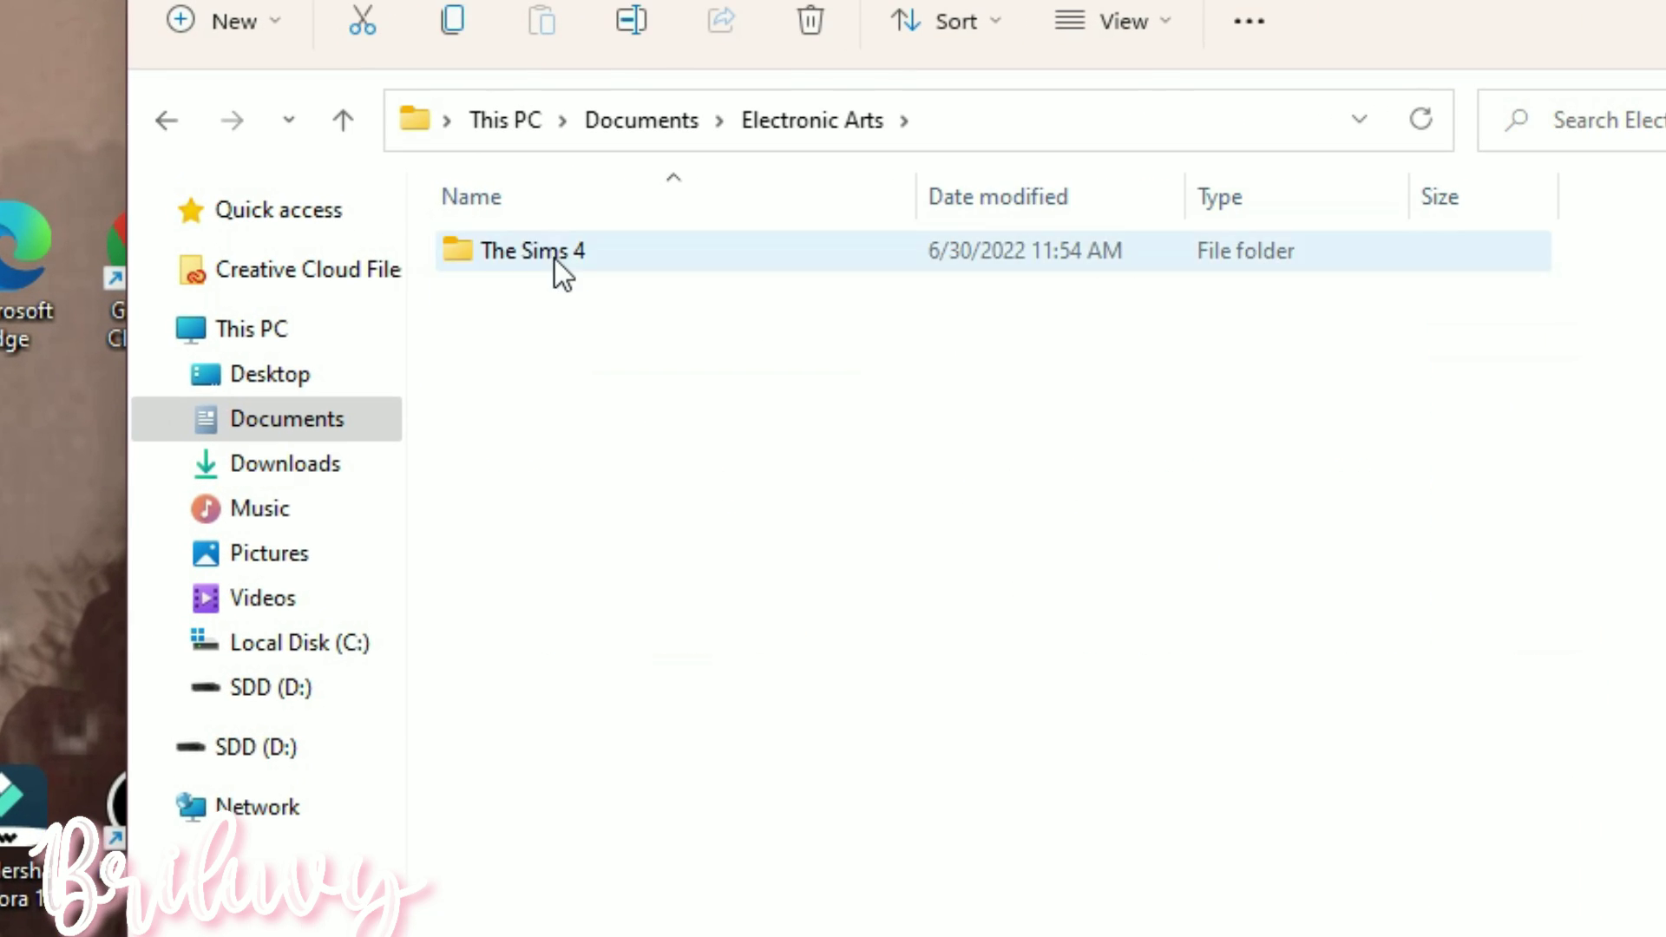
double_click(555, 259)
double_click(606, 453)
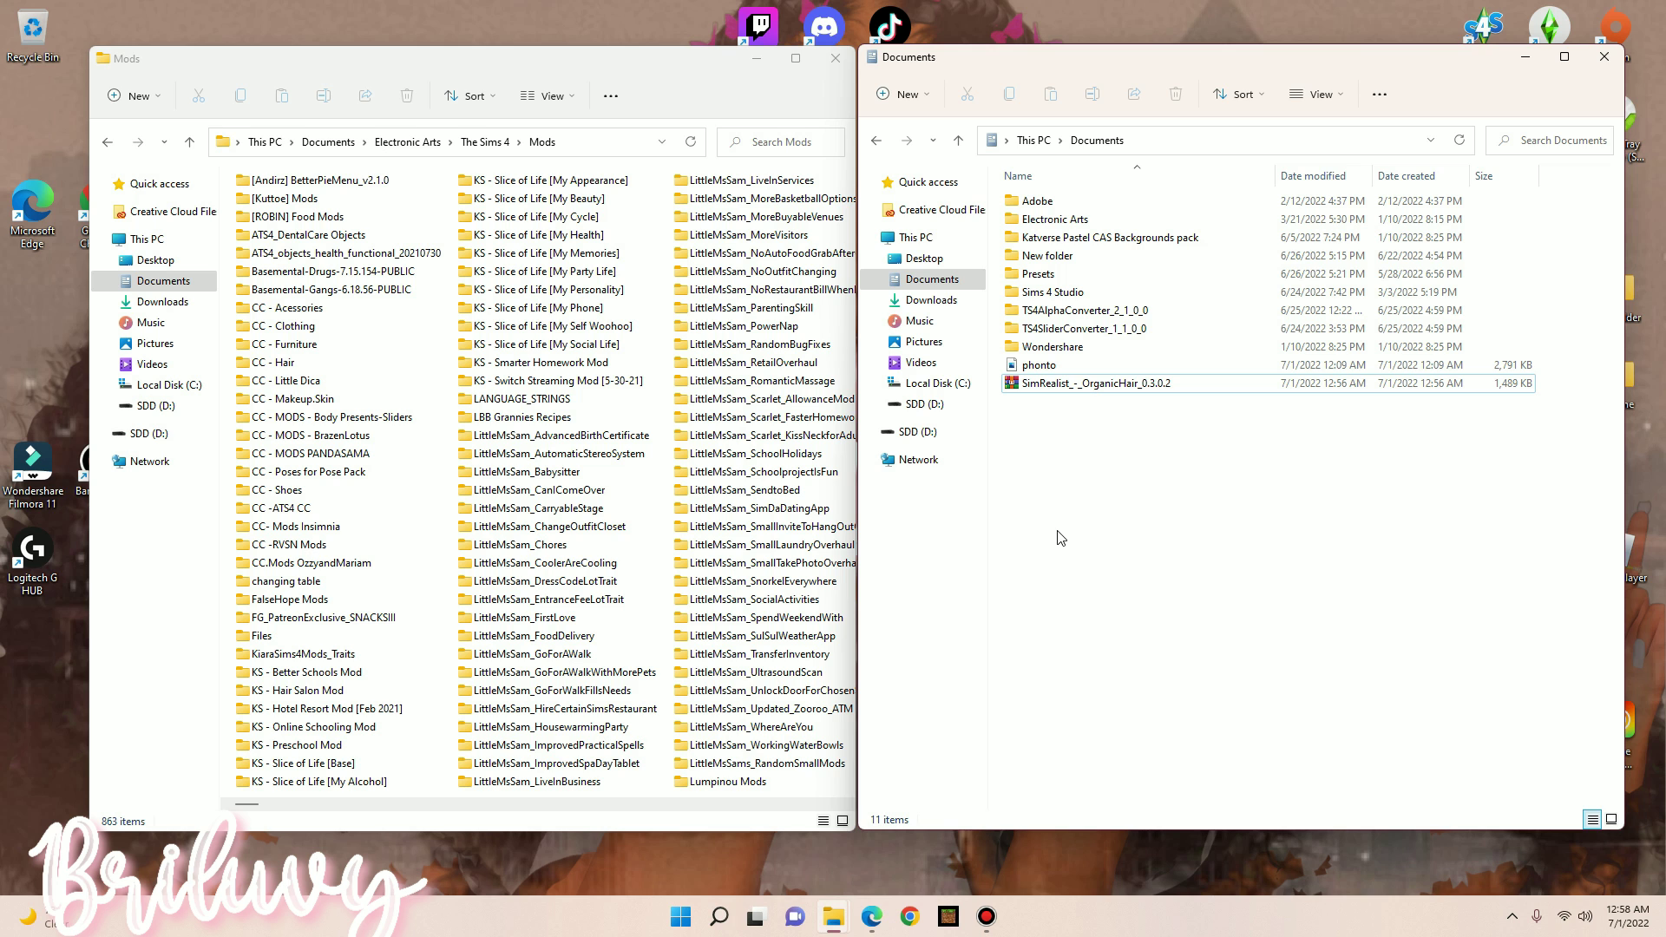
Open the SimRealist_-_OrganicHair_0.3.0.2 archive and extract its package and ts4script files into Documents\Electronic Arts\The Sims 4\Mods.
double_click(1076, 382)
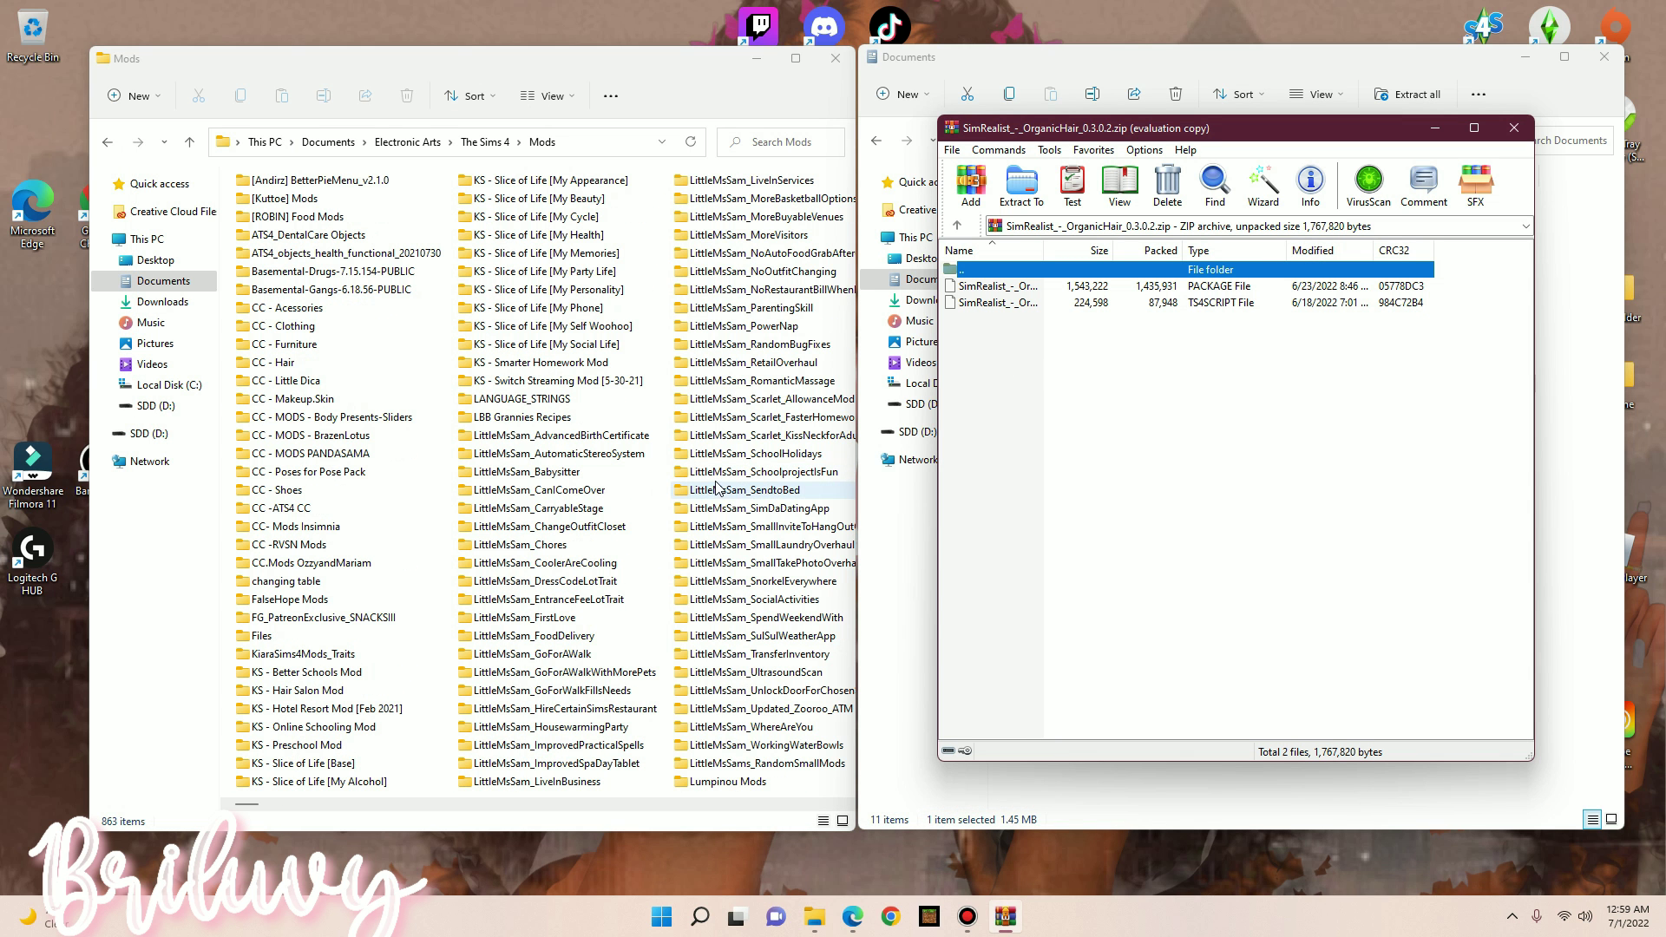
drag(1060, 379, 755, 509)
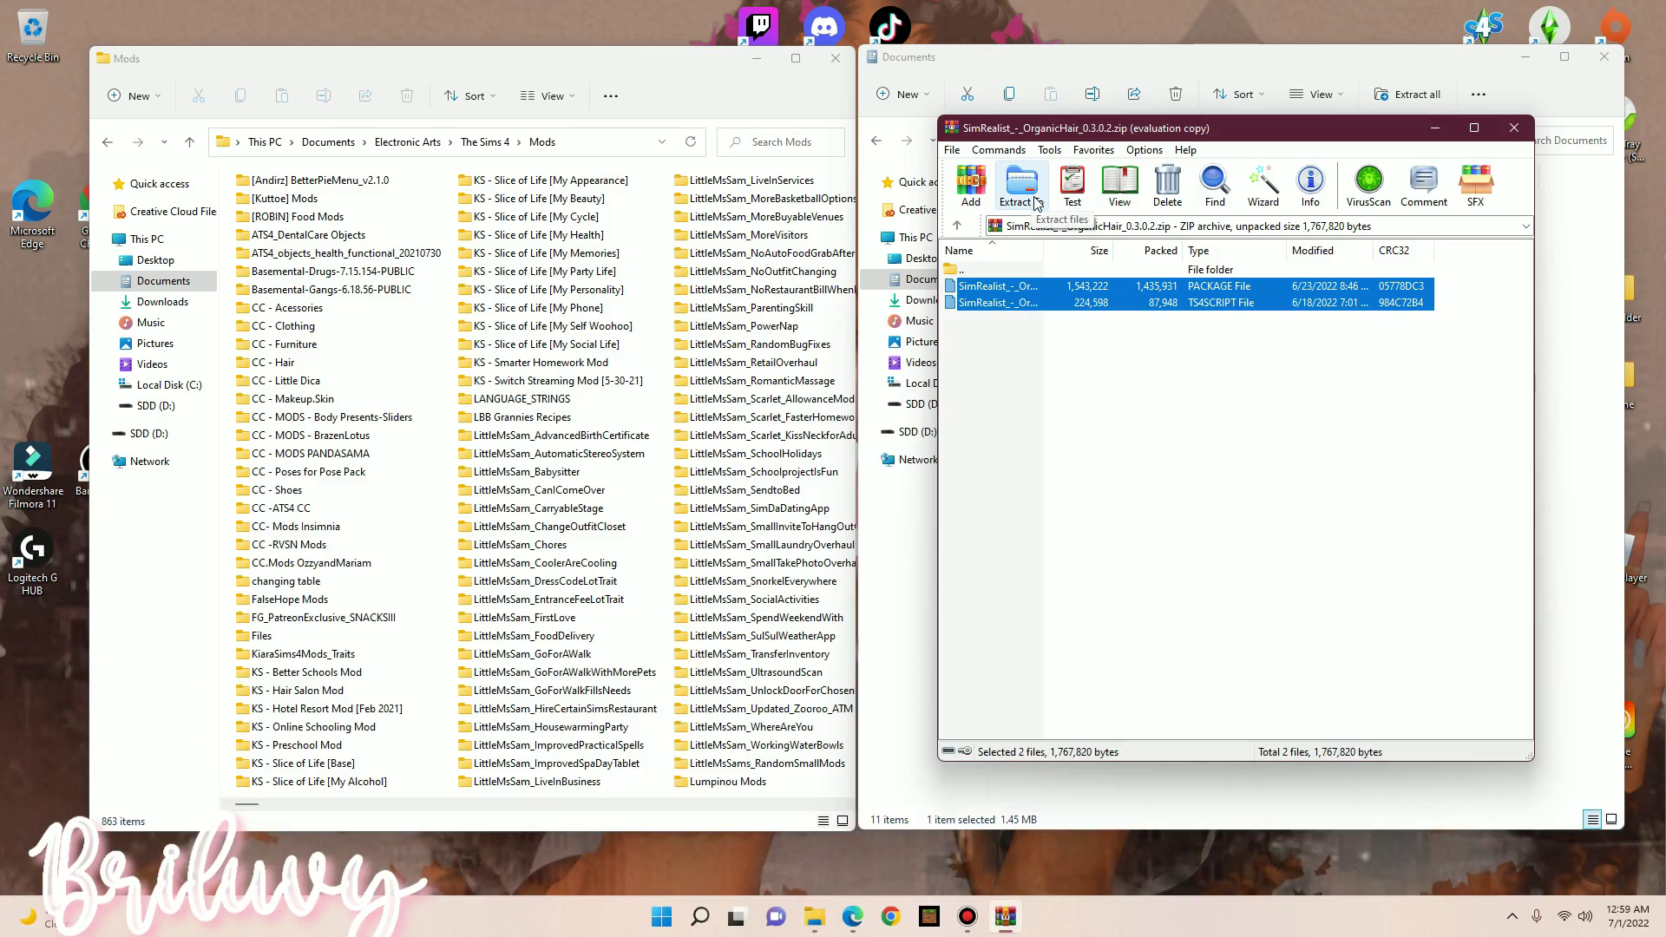
click(1021, 188)
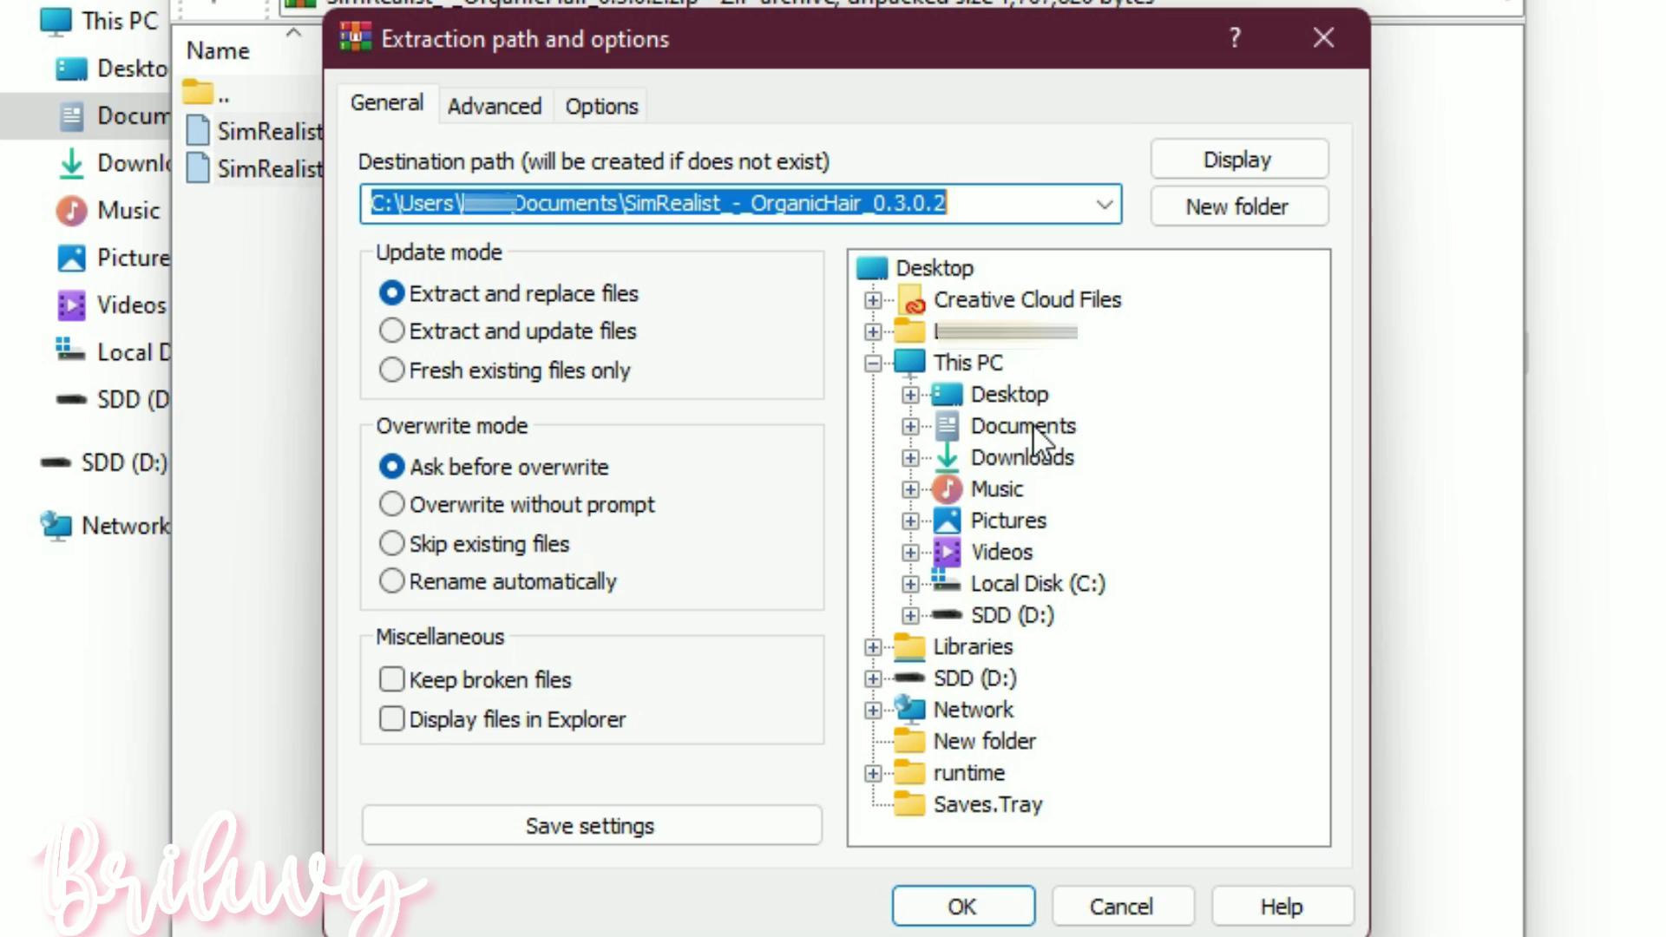
click(1319, 417)
click(1333, 440)
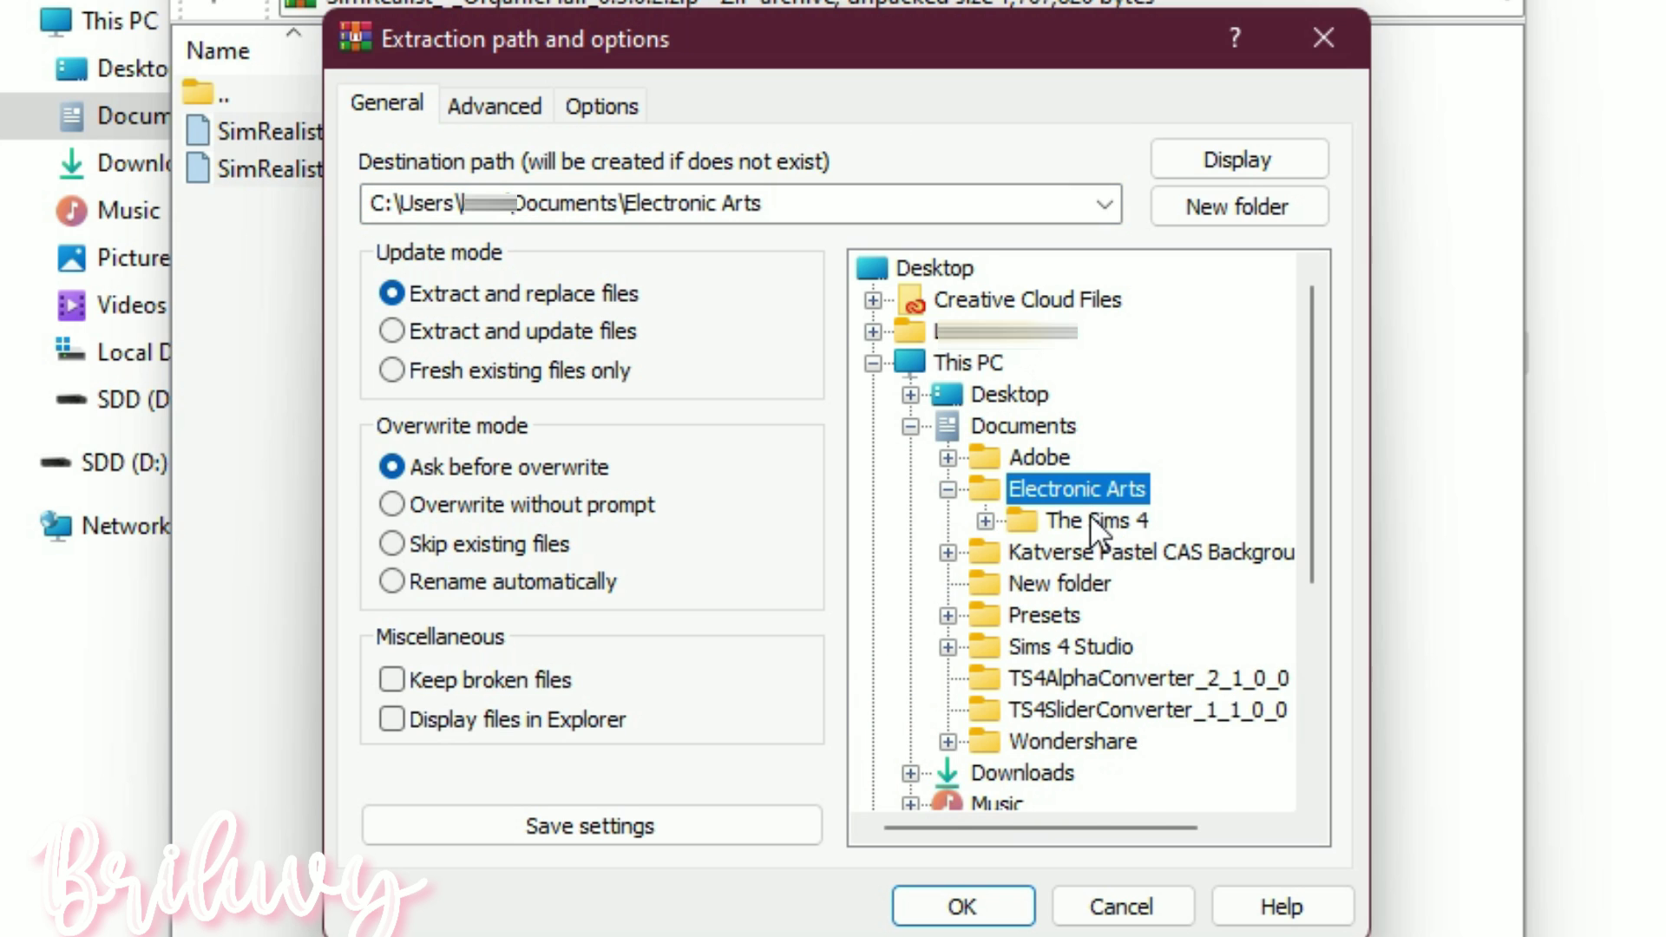
double_click(1091, 517)
double_click(1106, 584)
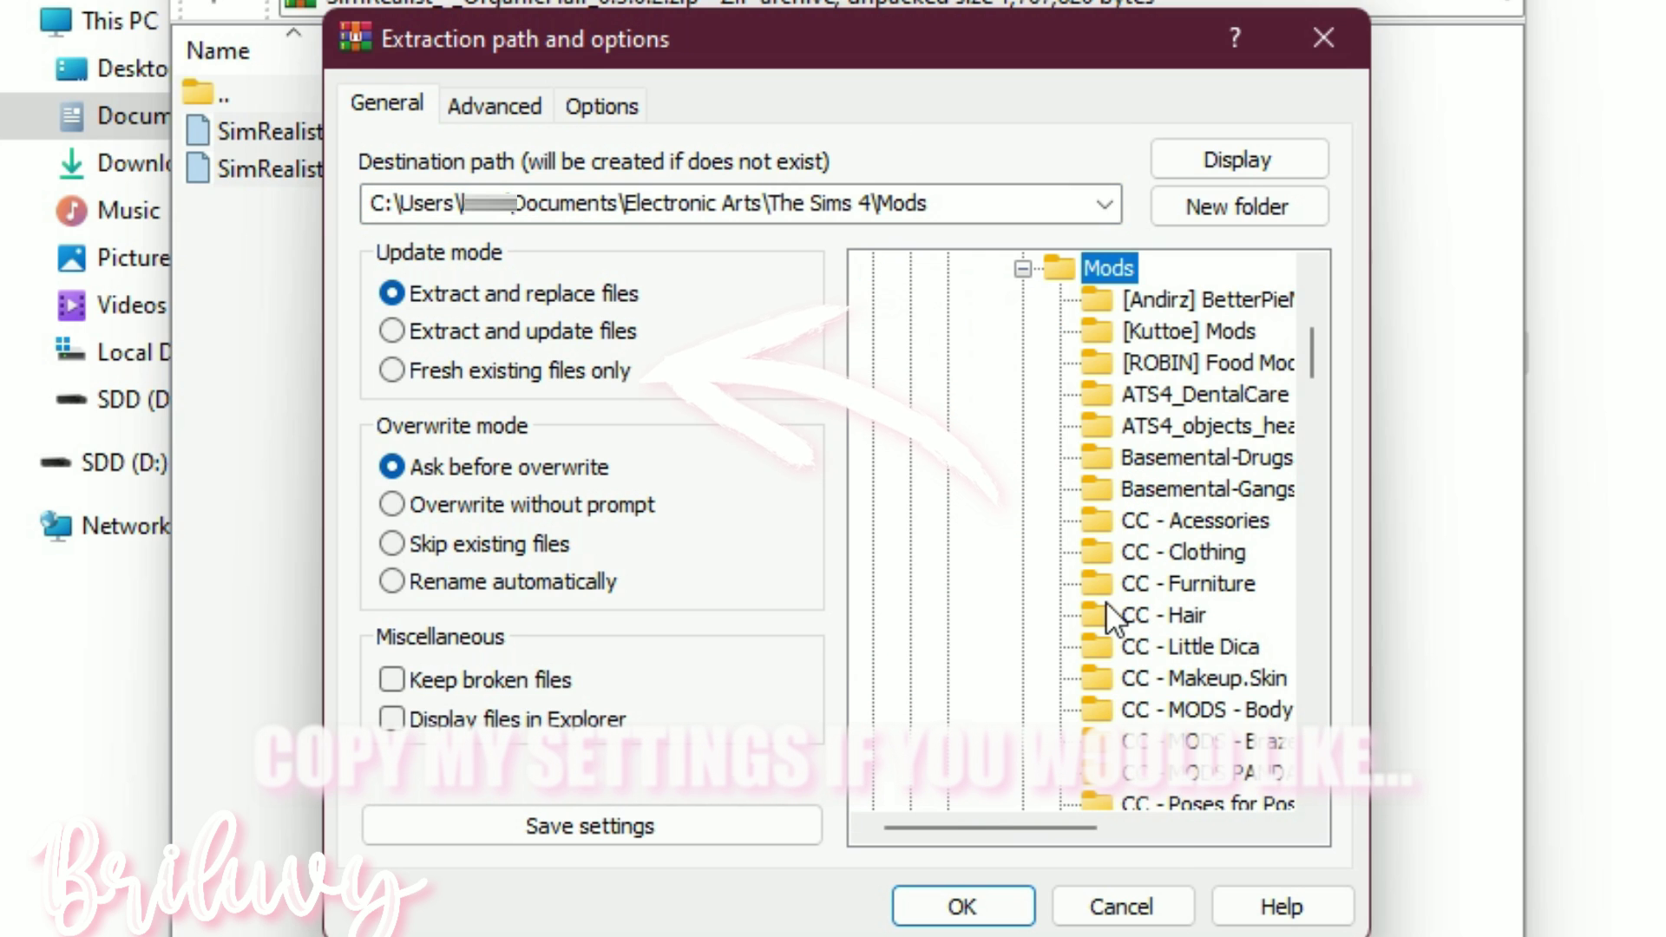
click(963, 909)
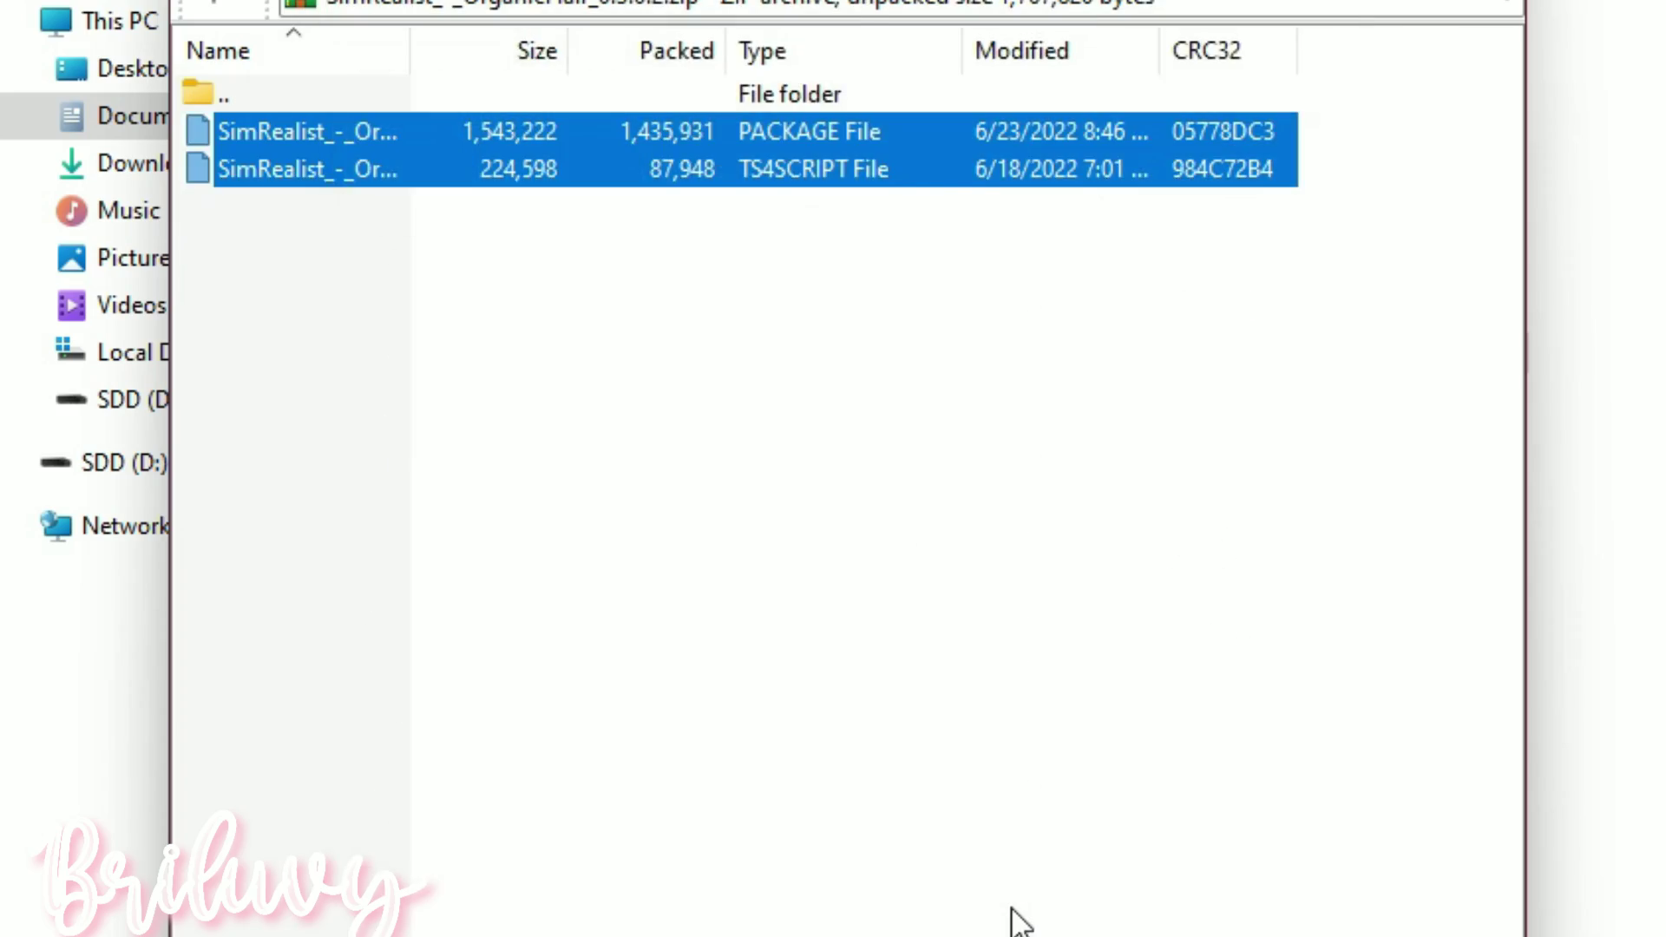
Locate the extracted SimRealist_-_OrganicHair_0.3.0.2 files in the Mods folder, select the ts4script file and close the archive window.
scroll(665, 496, up, 10)
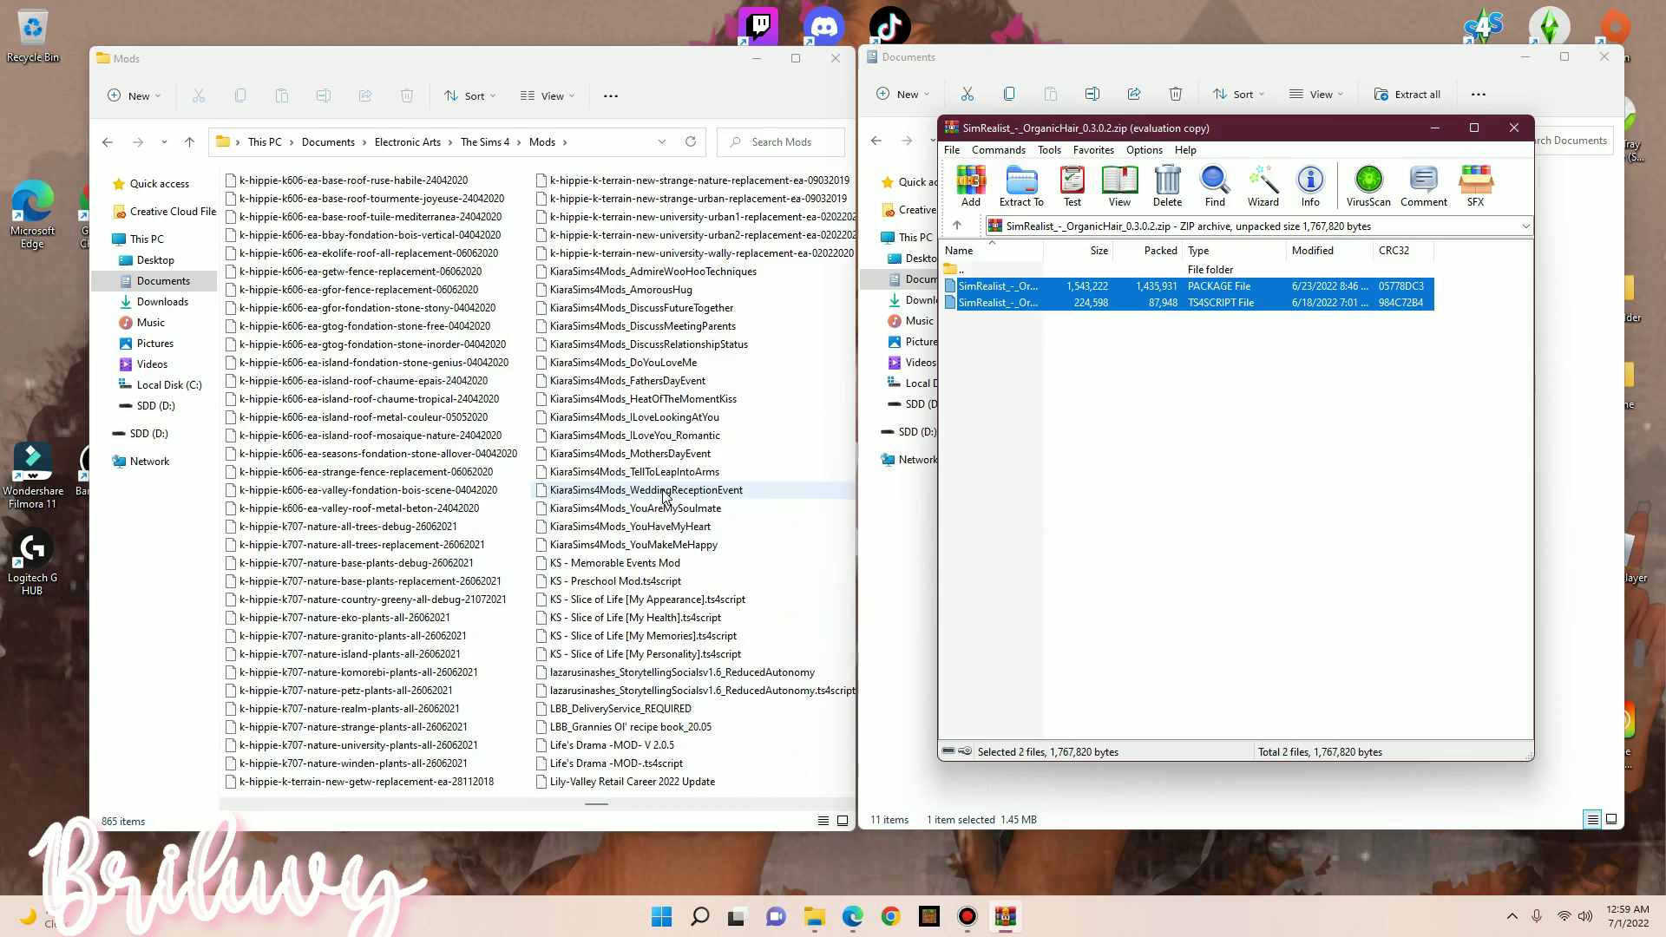
scroll(666, 496, down, 15)
scroll(662, 492, up, 5)
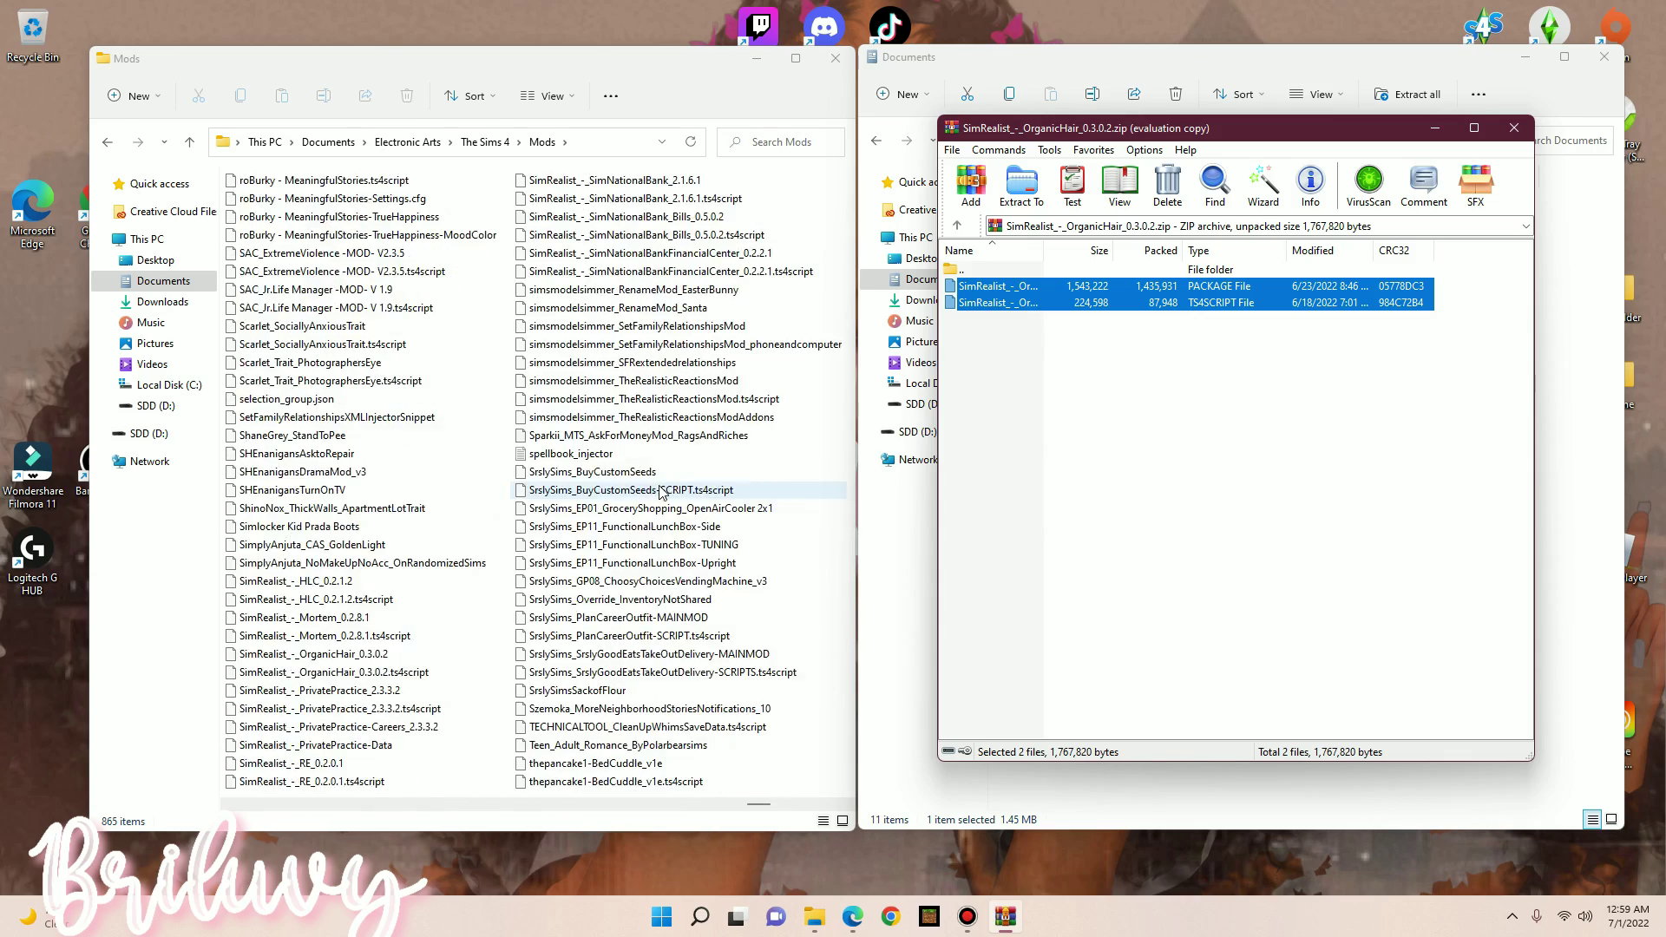
click(358, 671)
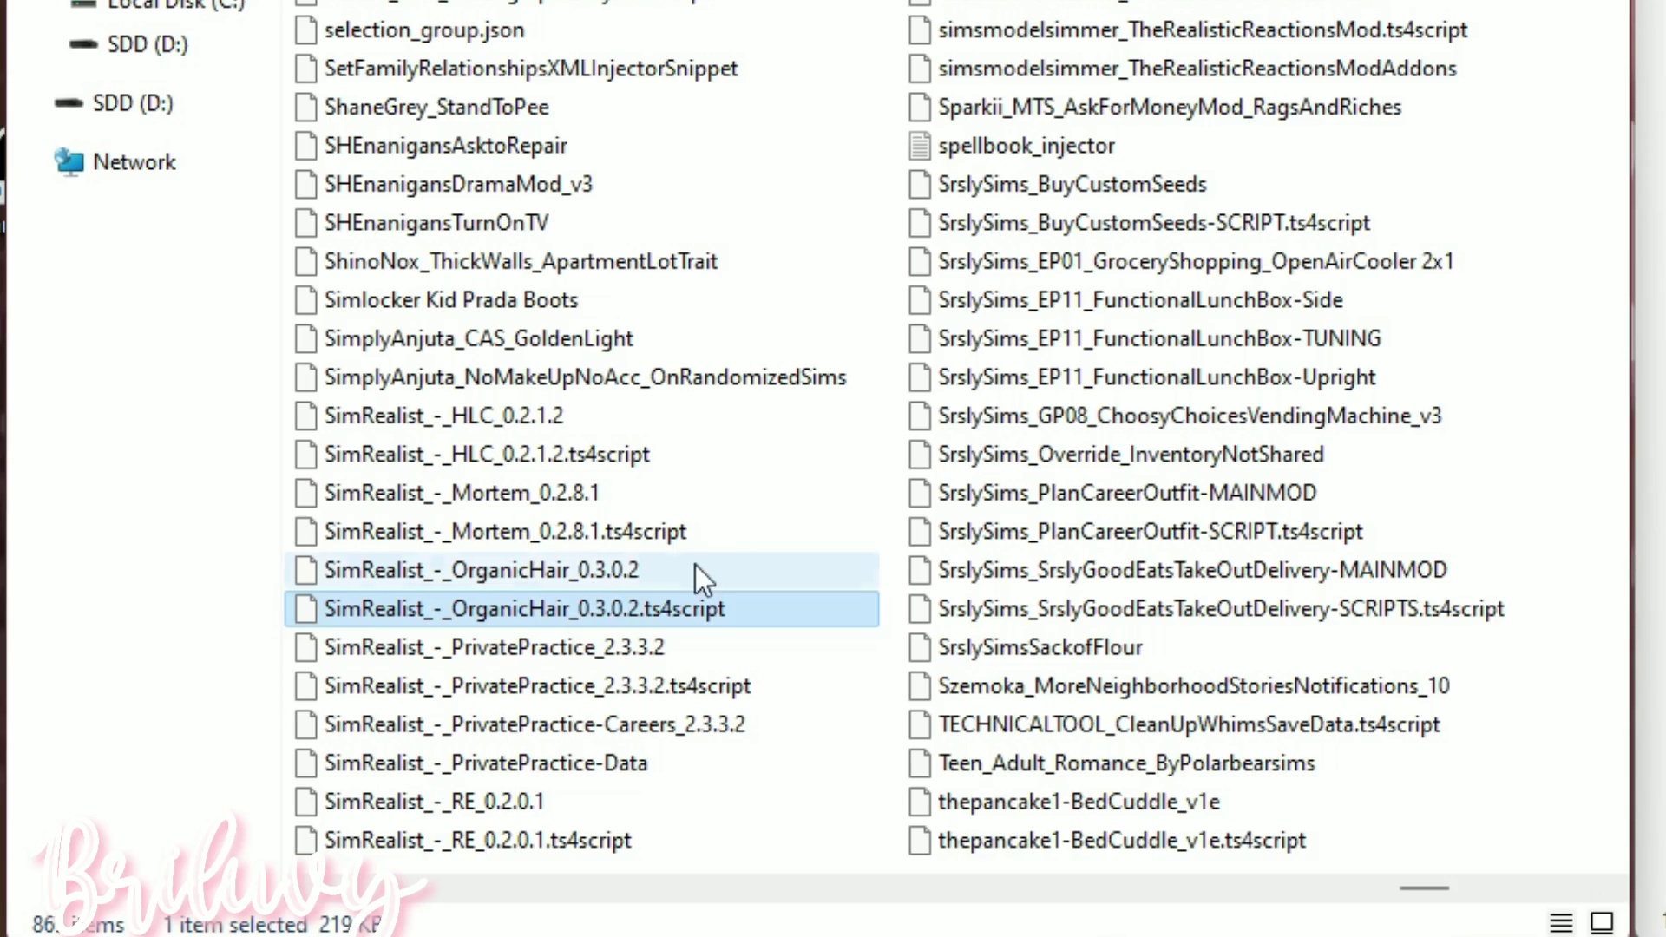
click(1517, 127)
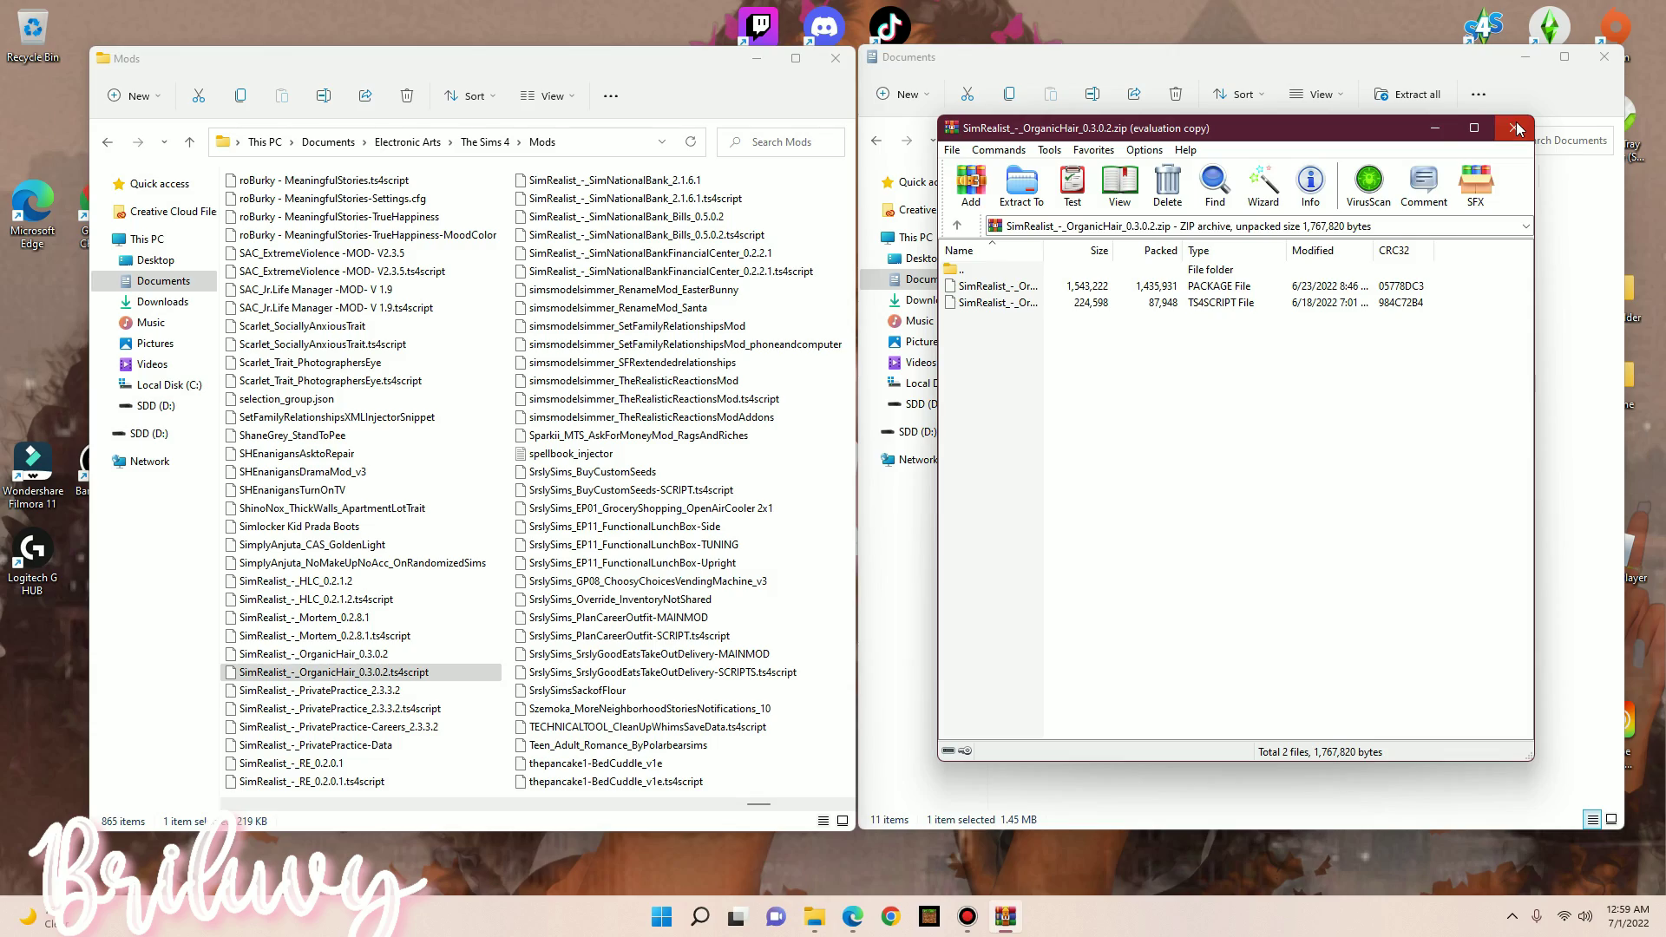
click(1515, 129)
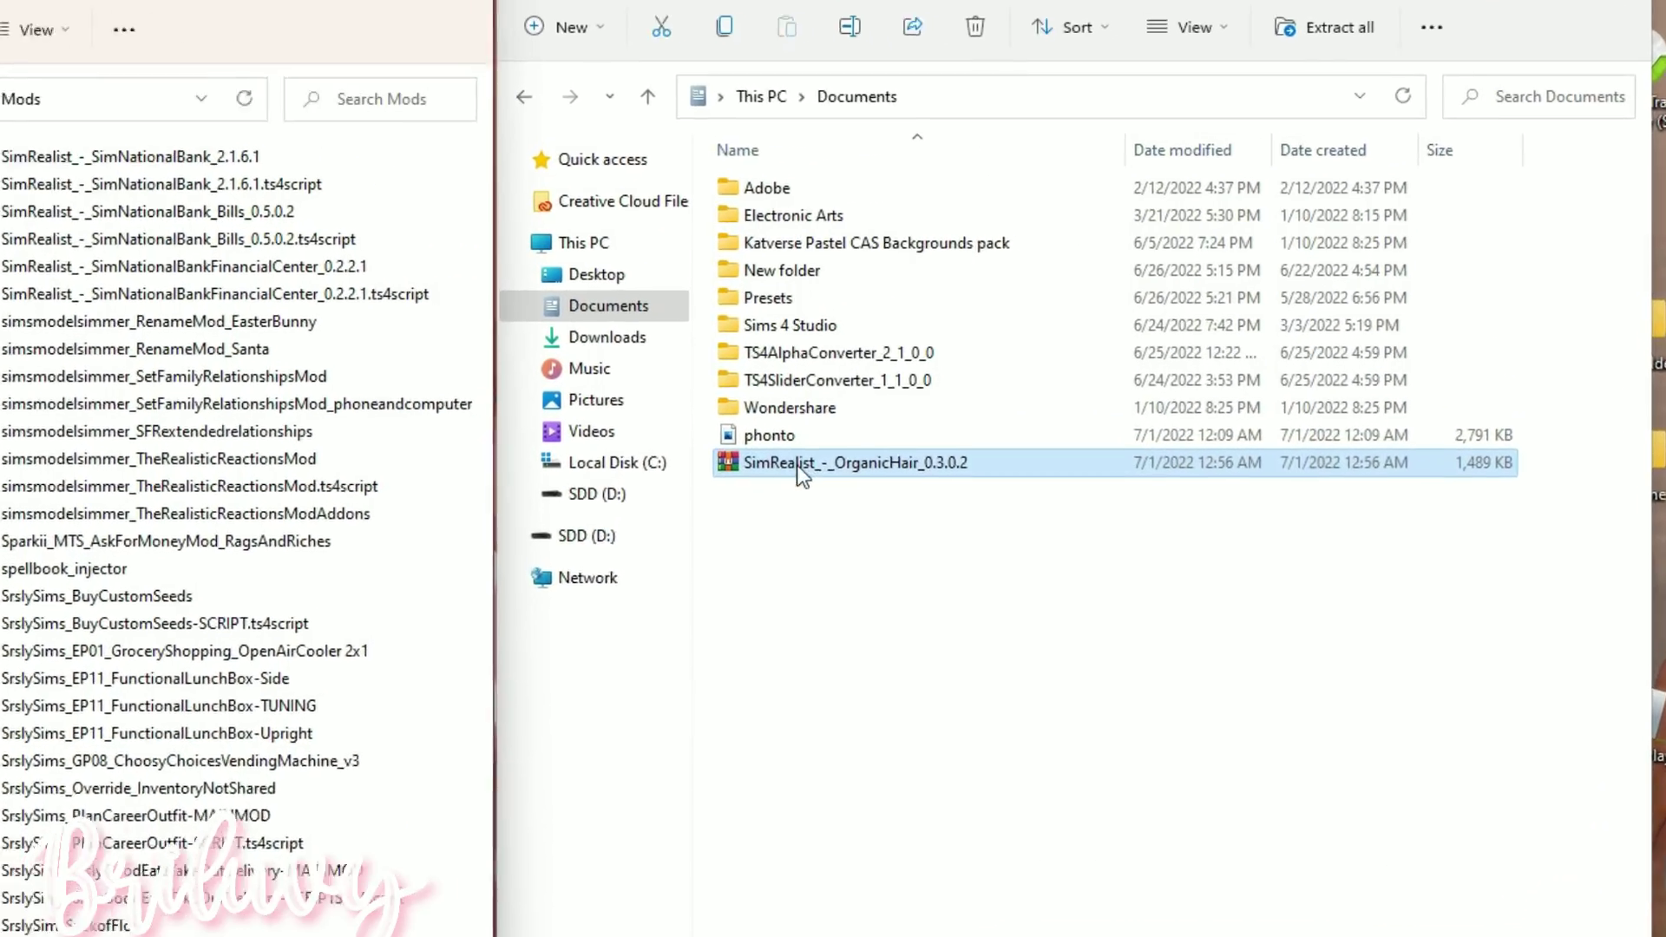
Extract the SimRealist_-_OrganicHair_0.3.0.2 archive directly into Documents with WinRAR and move its package and ts4script files into the Mods folder.
right_click(538, 529)
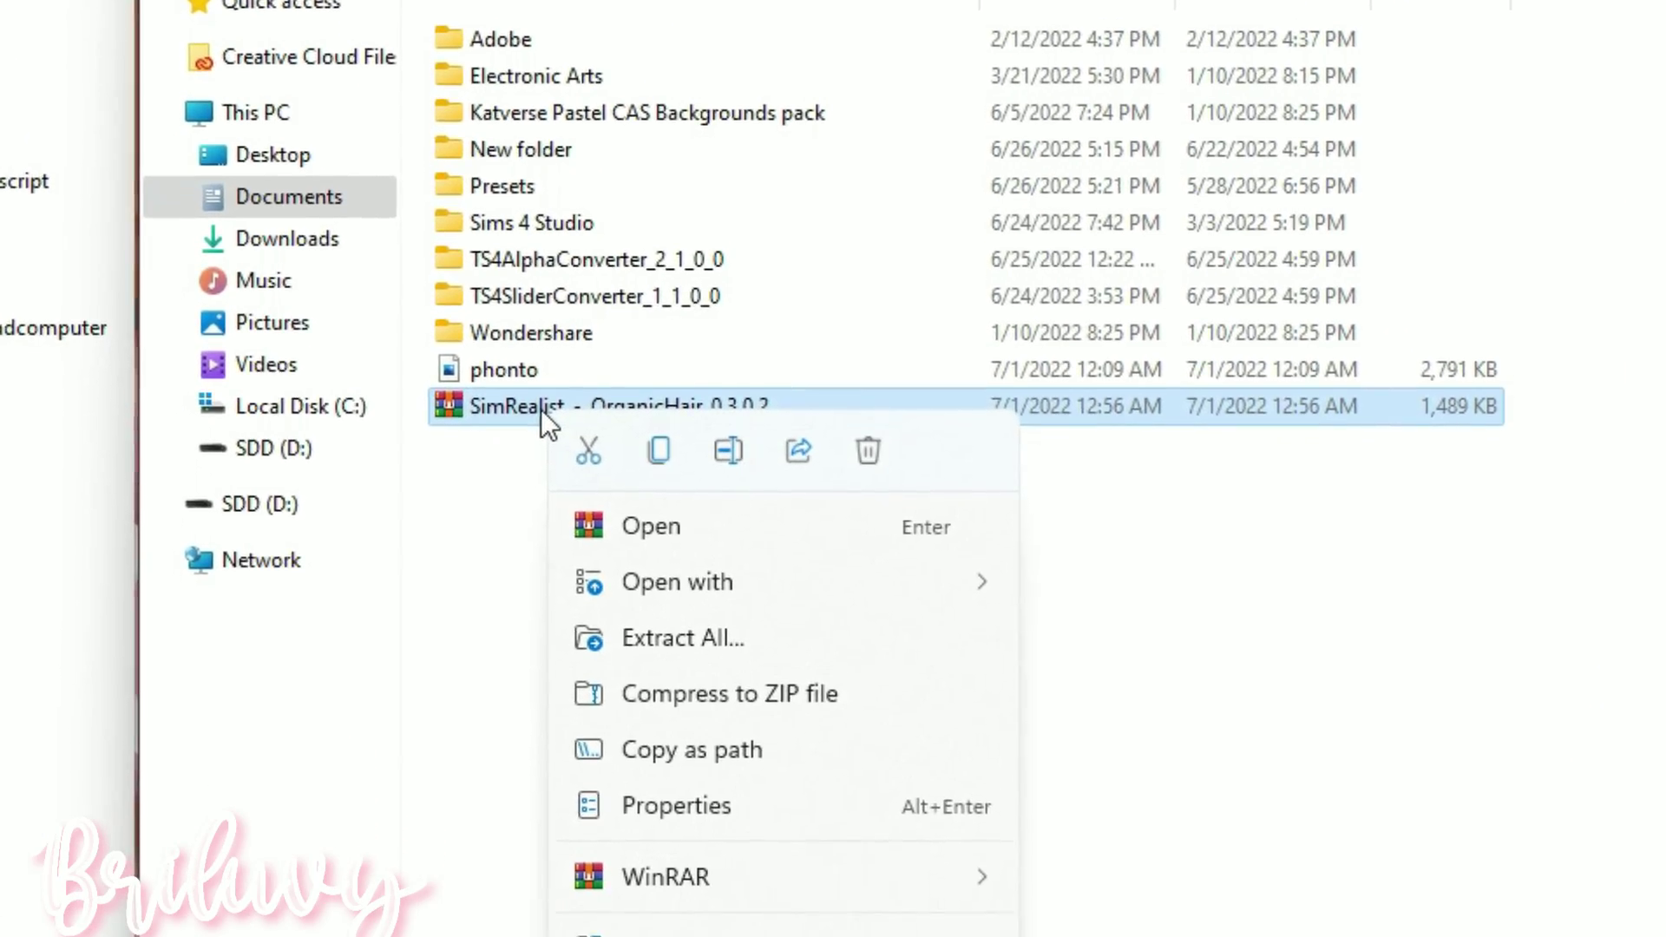
mouse_move(880, 762)
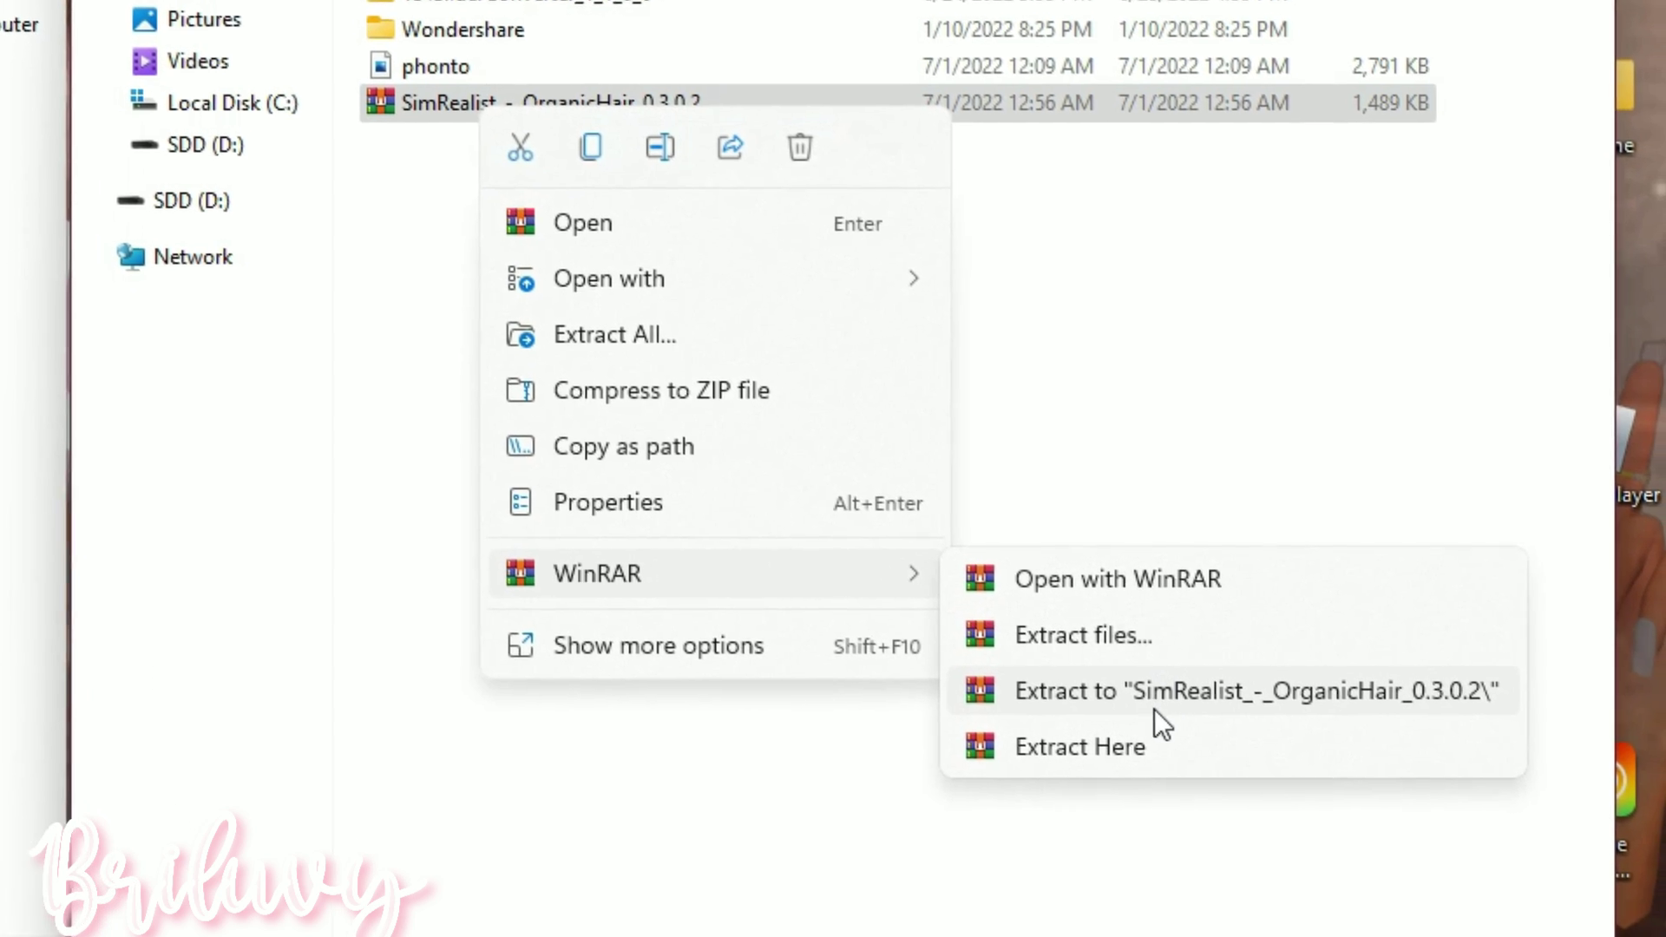
click(1133, 720)
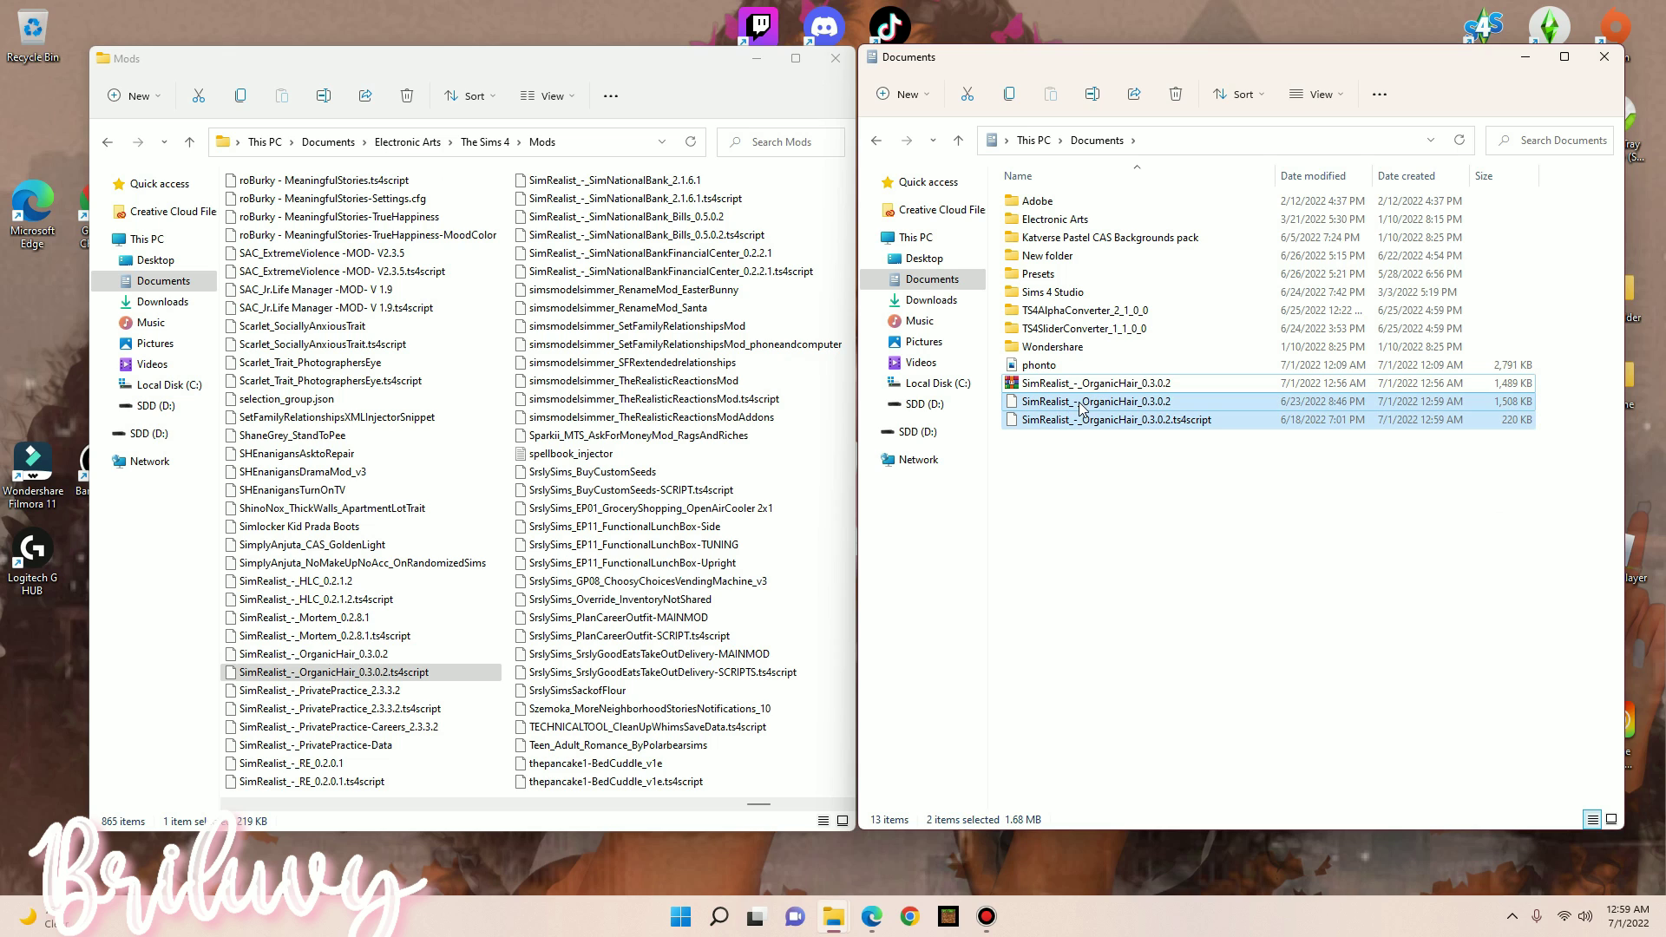
drag(1095, 408, 778, 586)
click(772, 306)
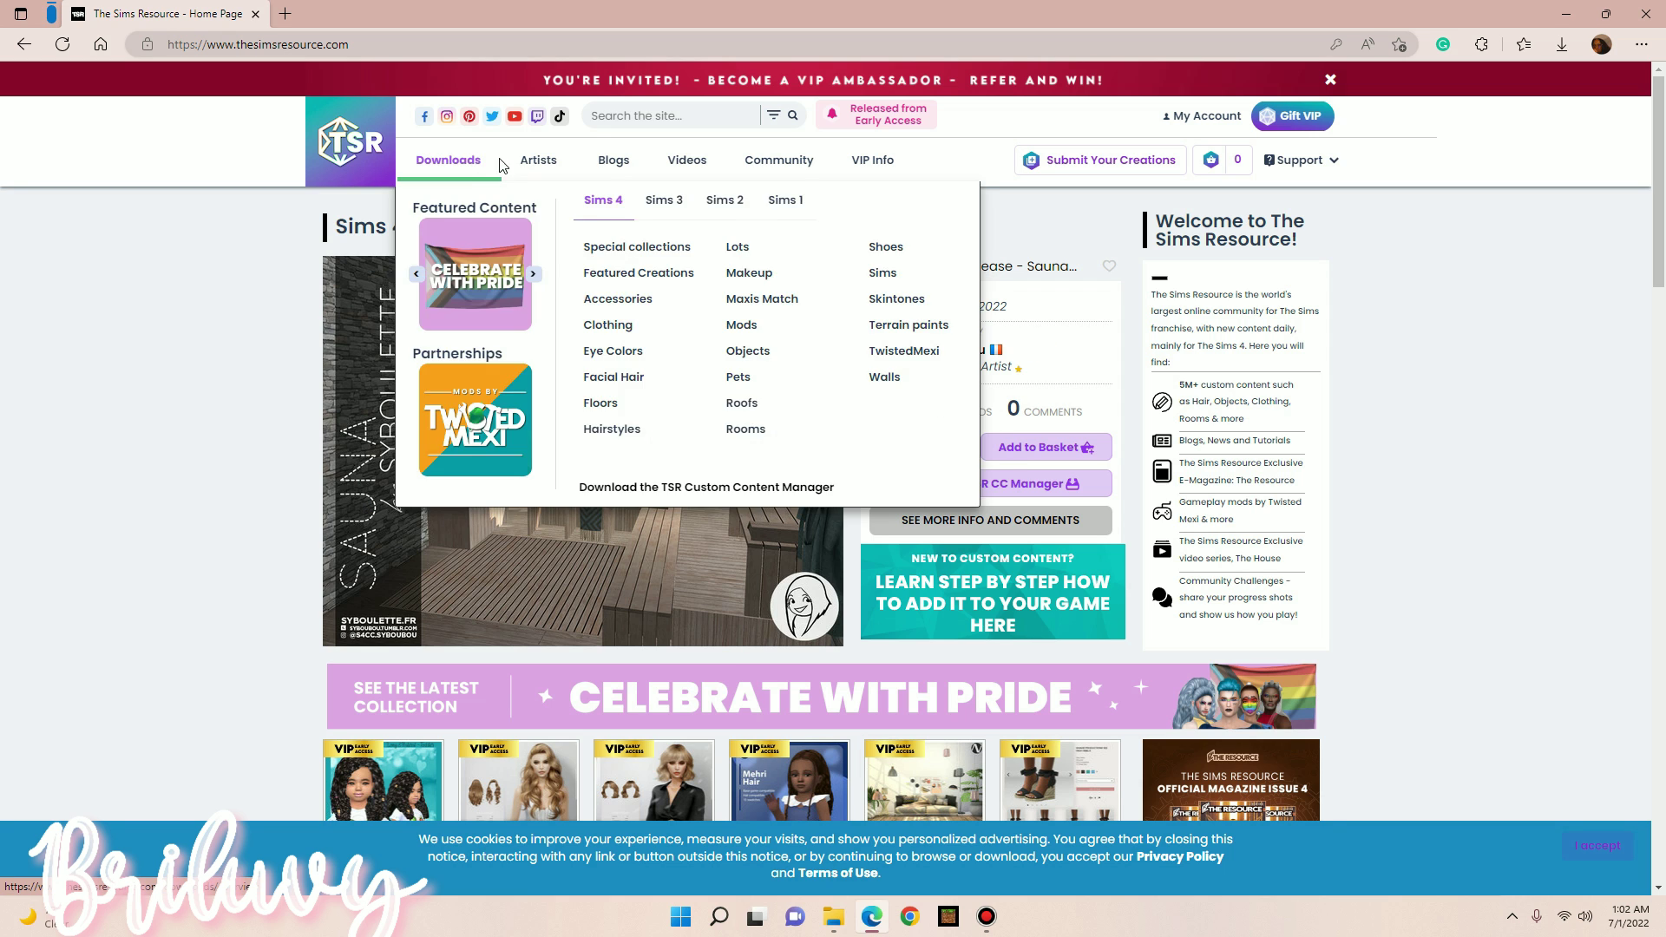
Open the Sims 4 Featured Creations downloads on The Sims Resource website and browse the first page of items.
mouse_move(539, 159)
mouse_move(448, 160)
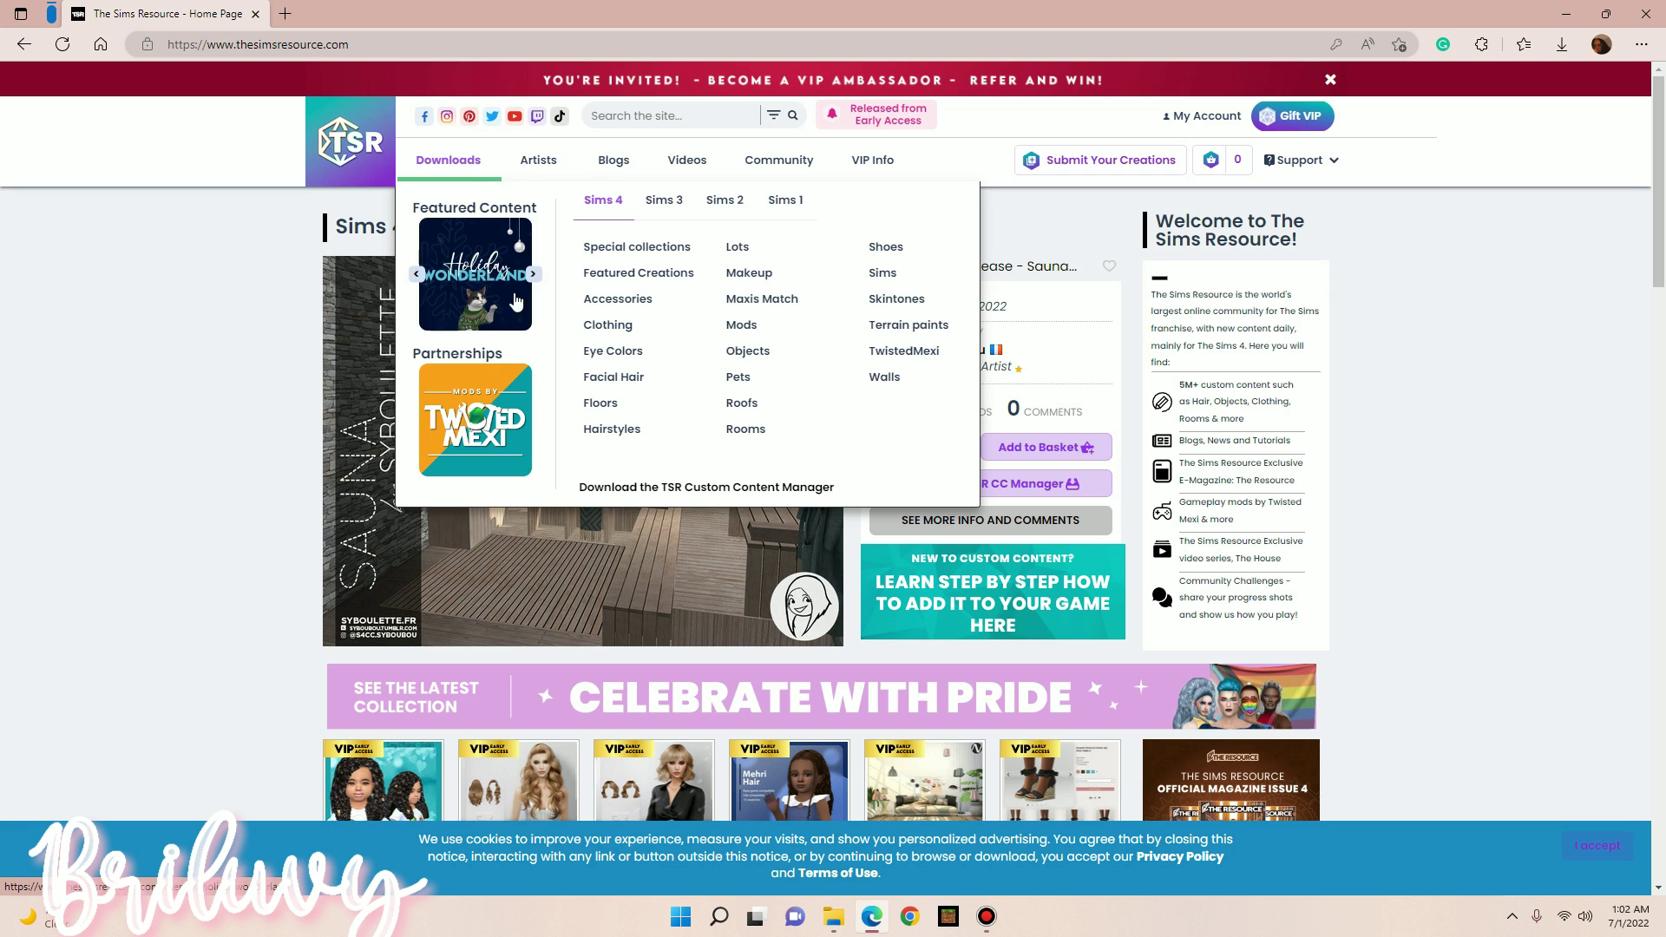
click(651, 272)
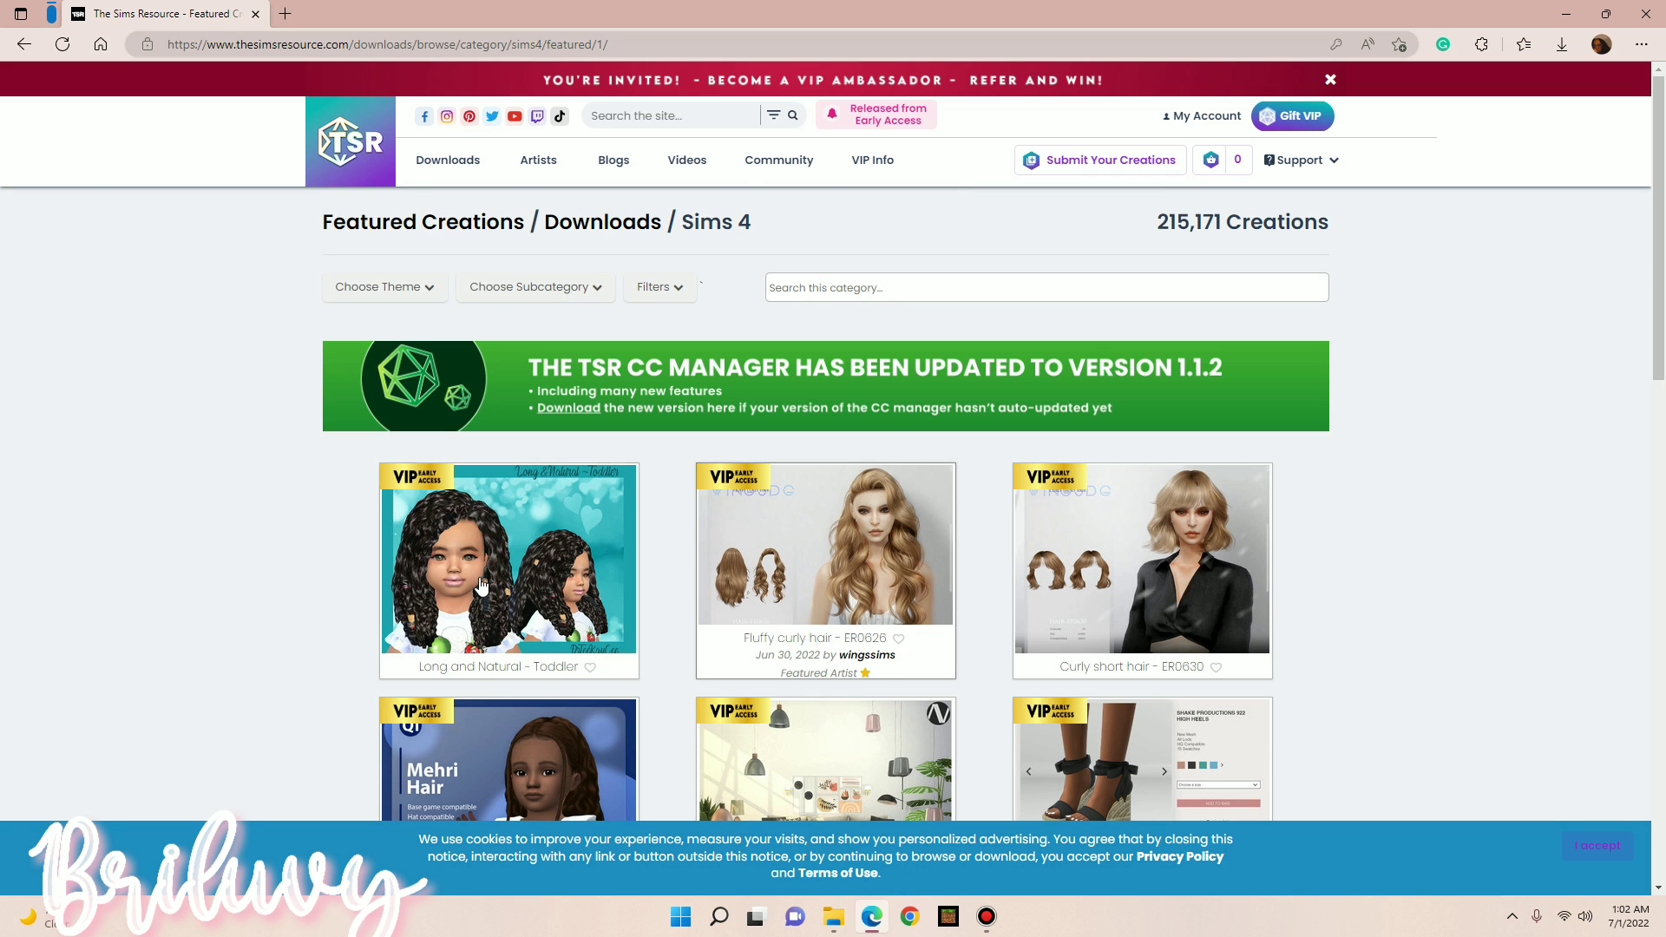
scroll(374, 568, down, 4)
scroll(568, 612, down, 5)
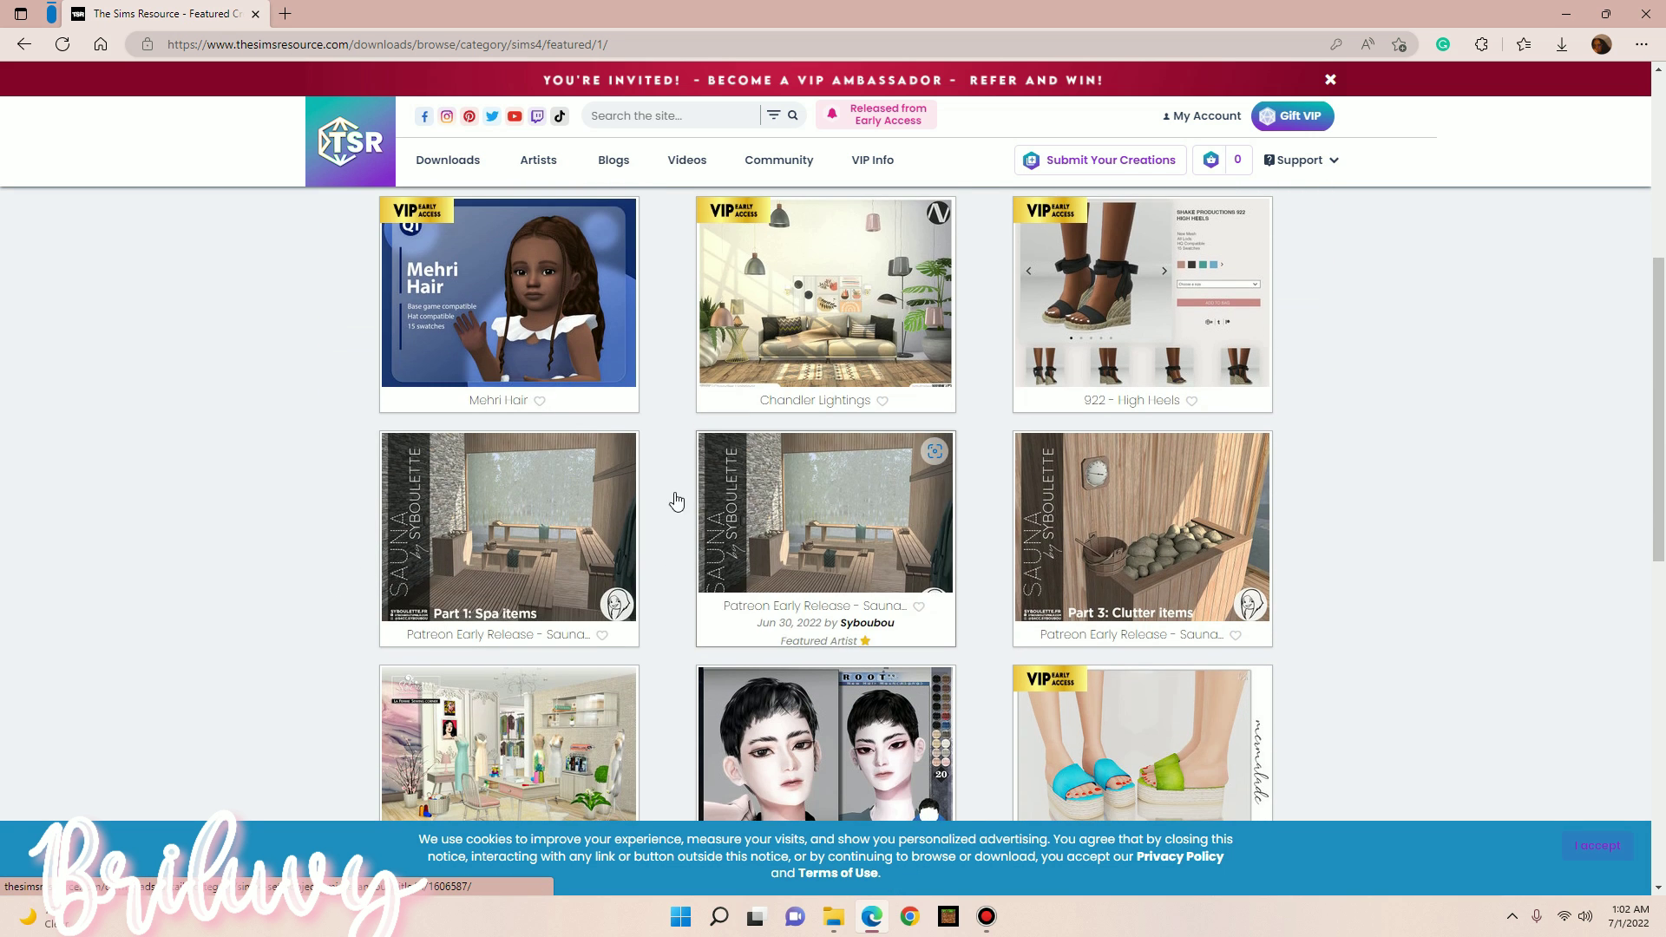
scroll(657, 531, down, 4)
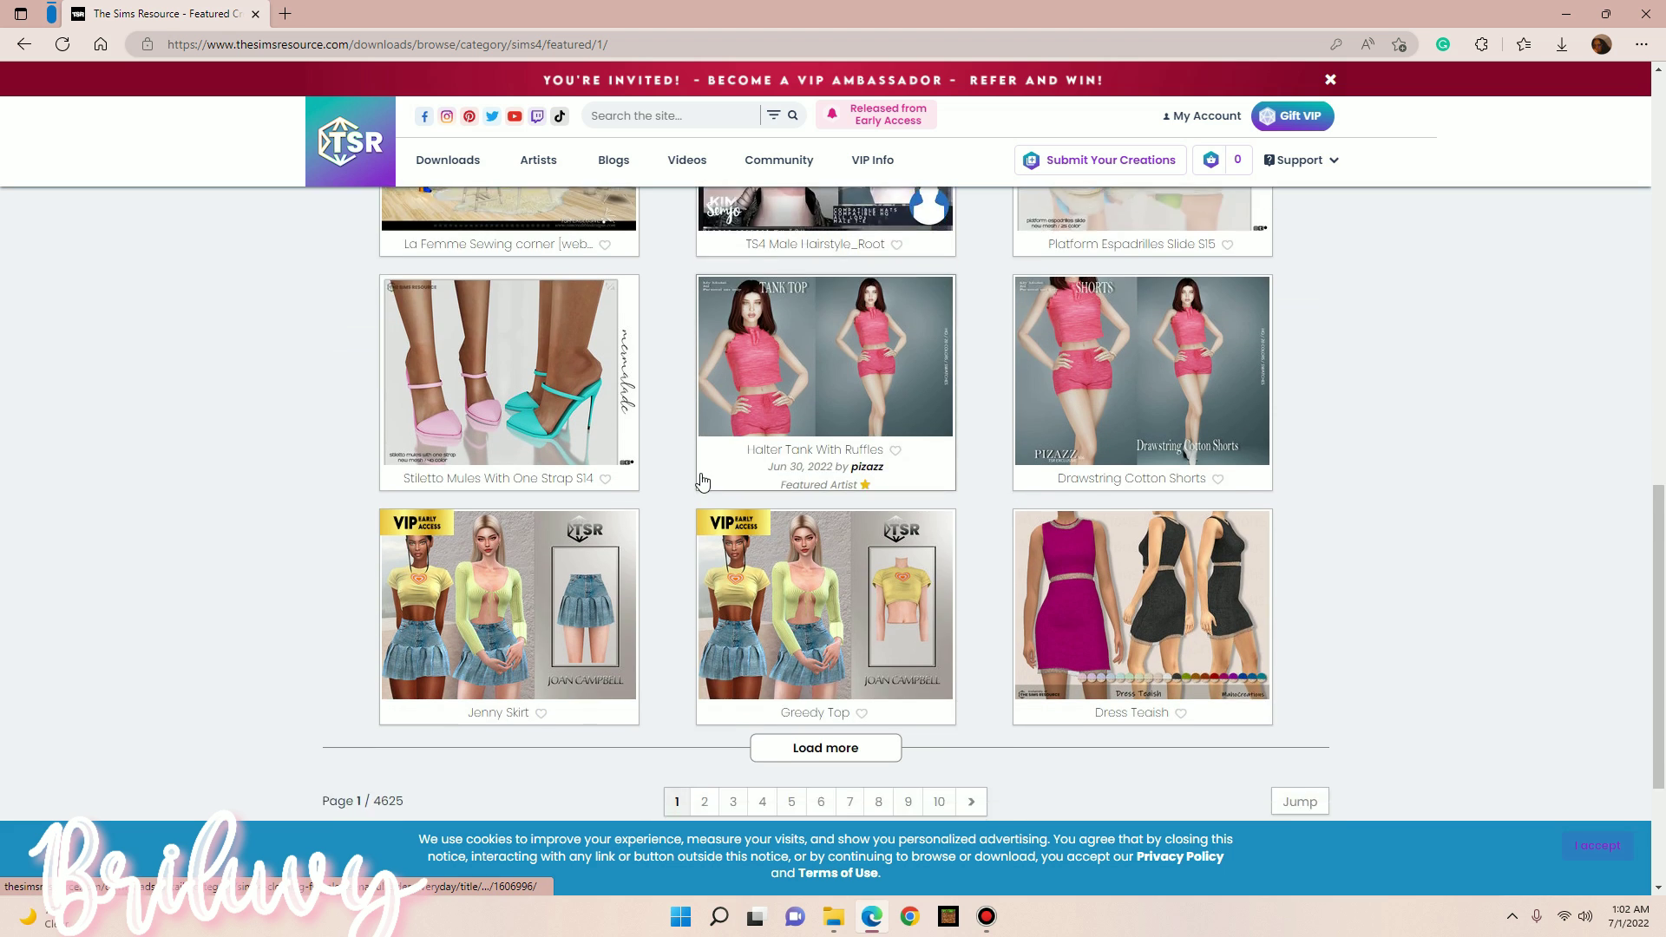
Browse pages 2 and 3 of Featured Creations, go on to page 4 and download Lip Preset 4 (HQ).
click(707, 675)
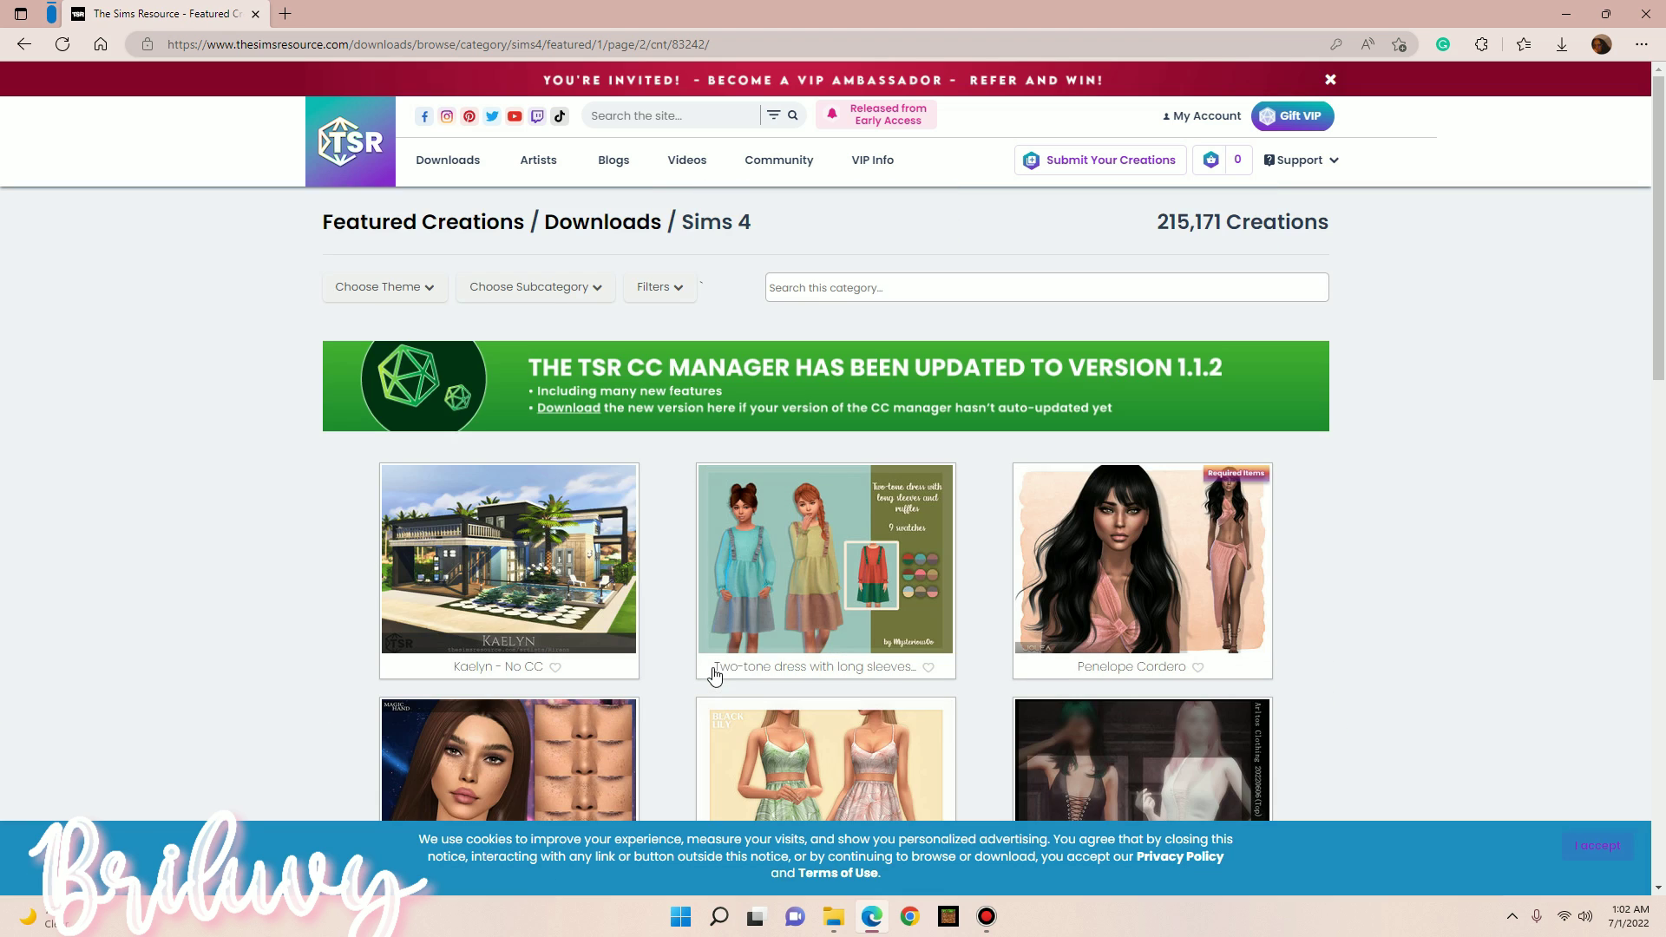
scroll(725, 642, down, 7)
scroll(735, 605, down, 8)
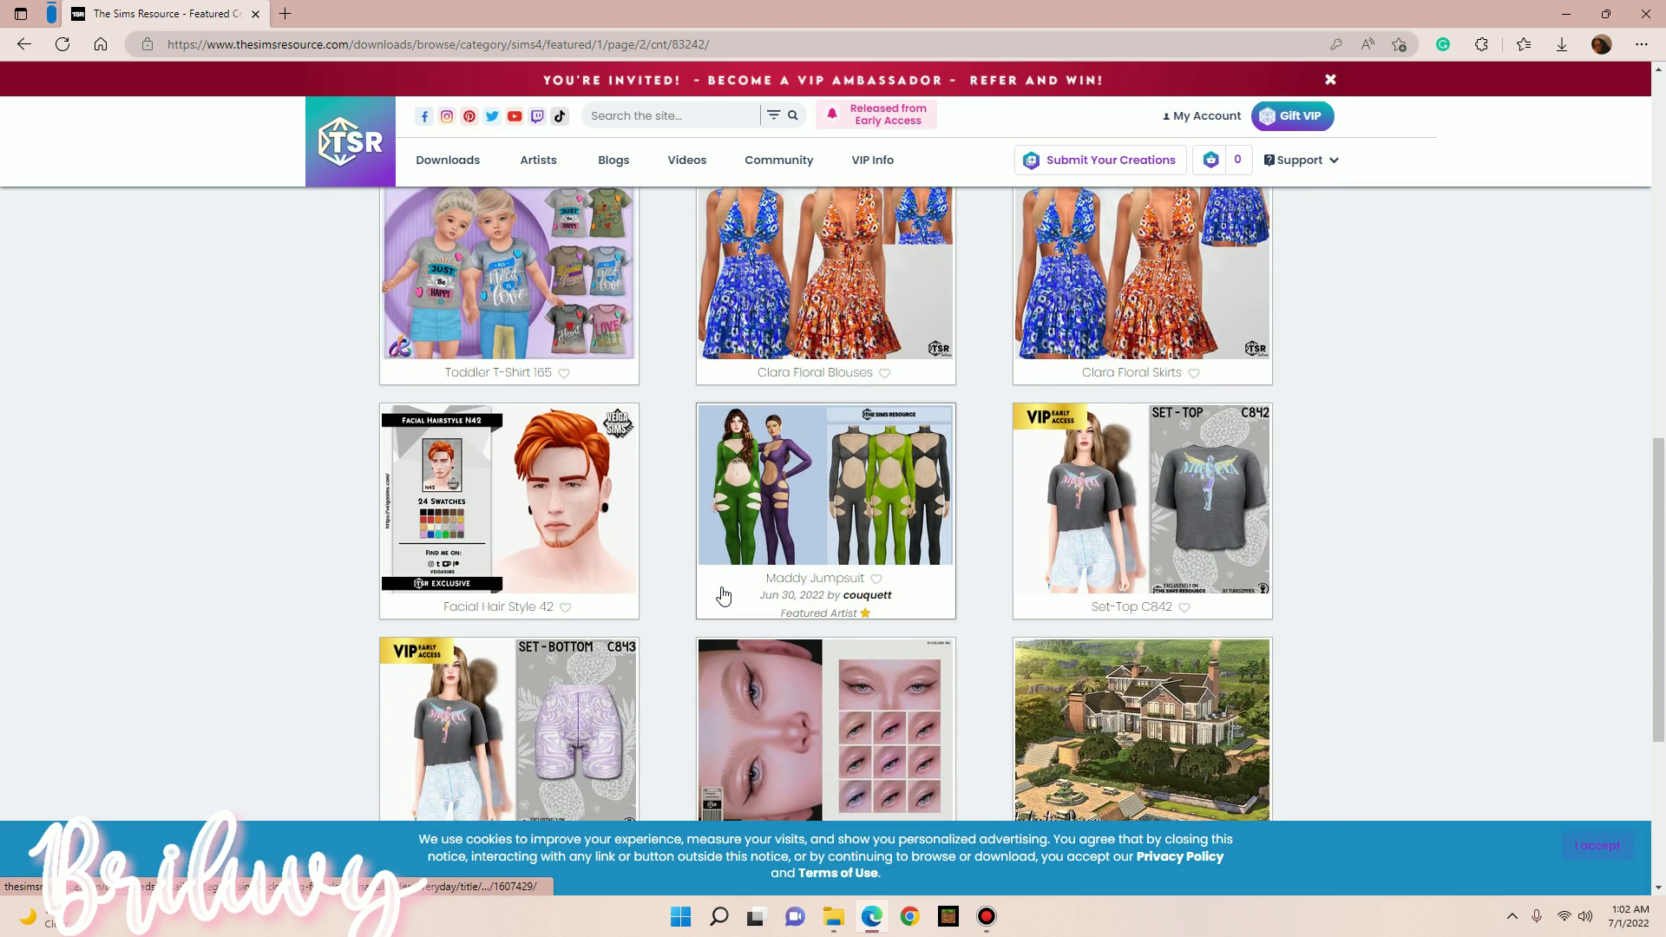
scroll(721, 586, up, 2)
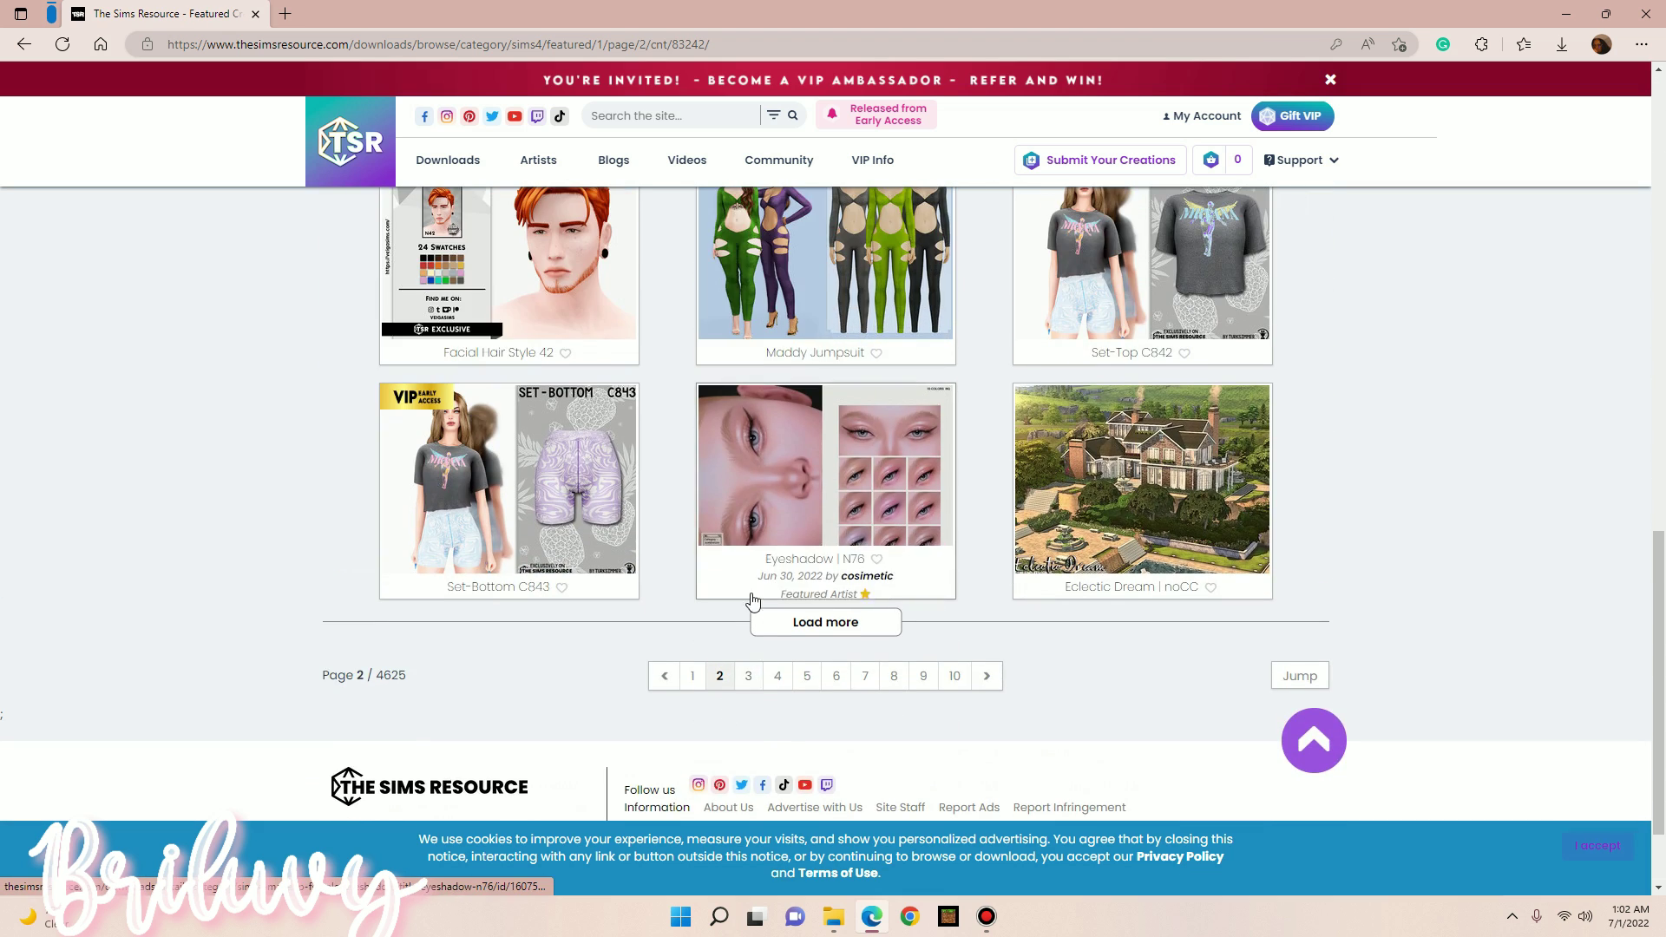
click(751, 676)
scroll(697, 525, down, 3)
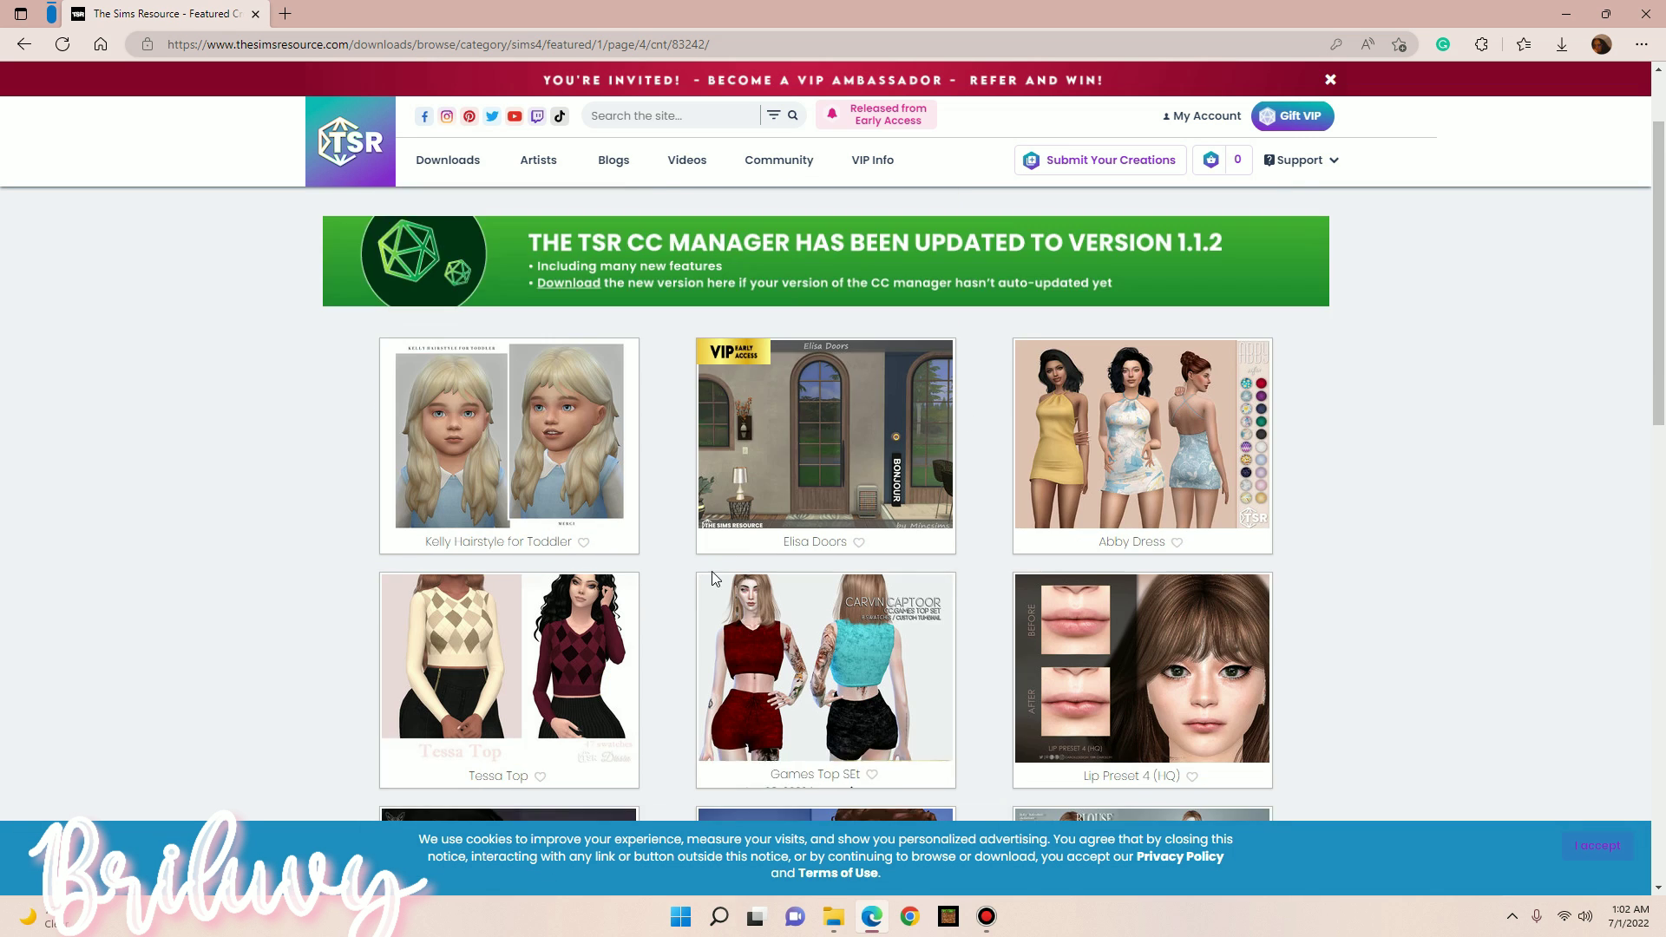
scroll(1190, 383, down, 5)
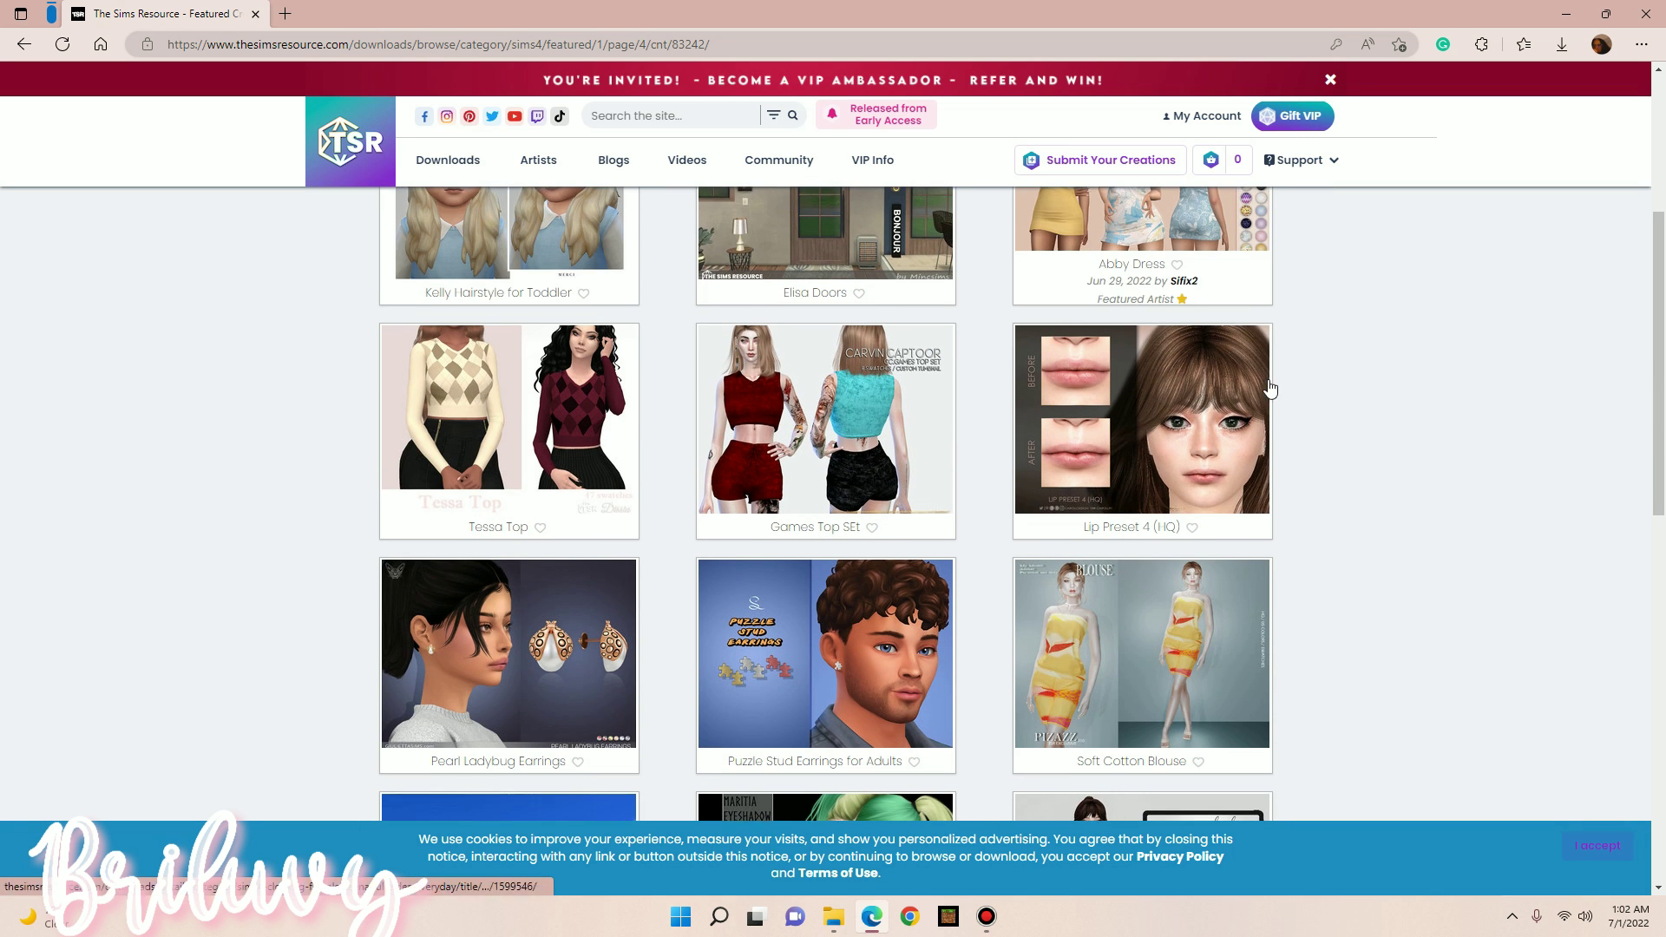
click(1187, 400)
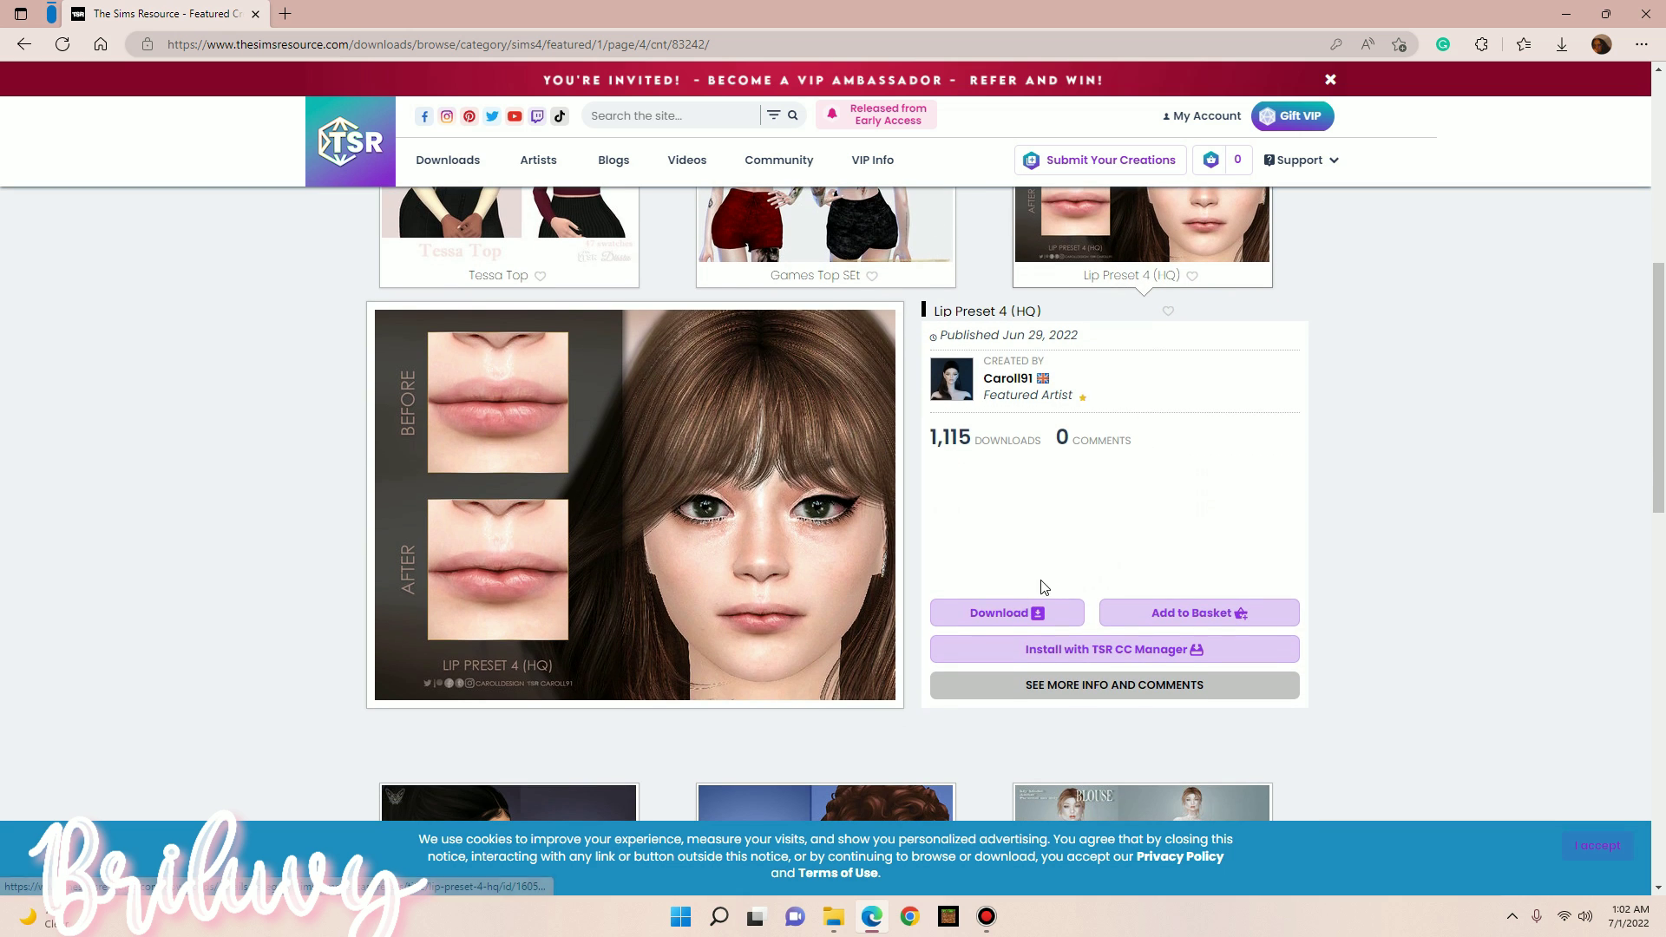
click(1032, 614)
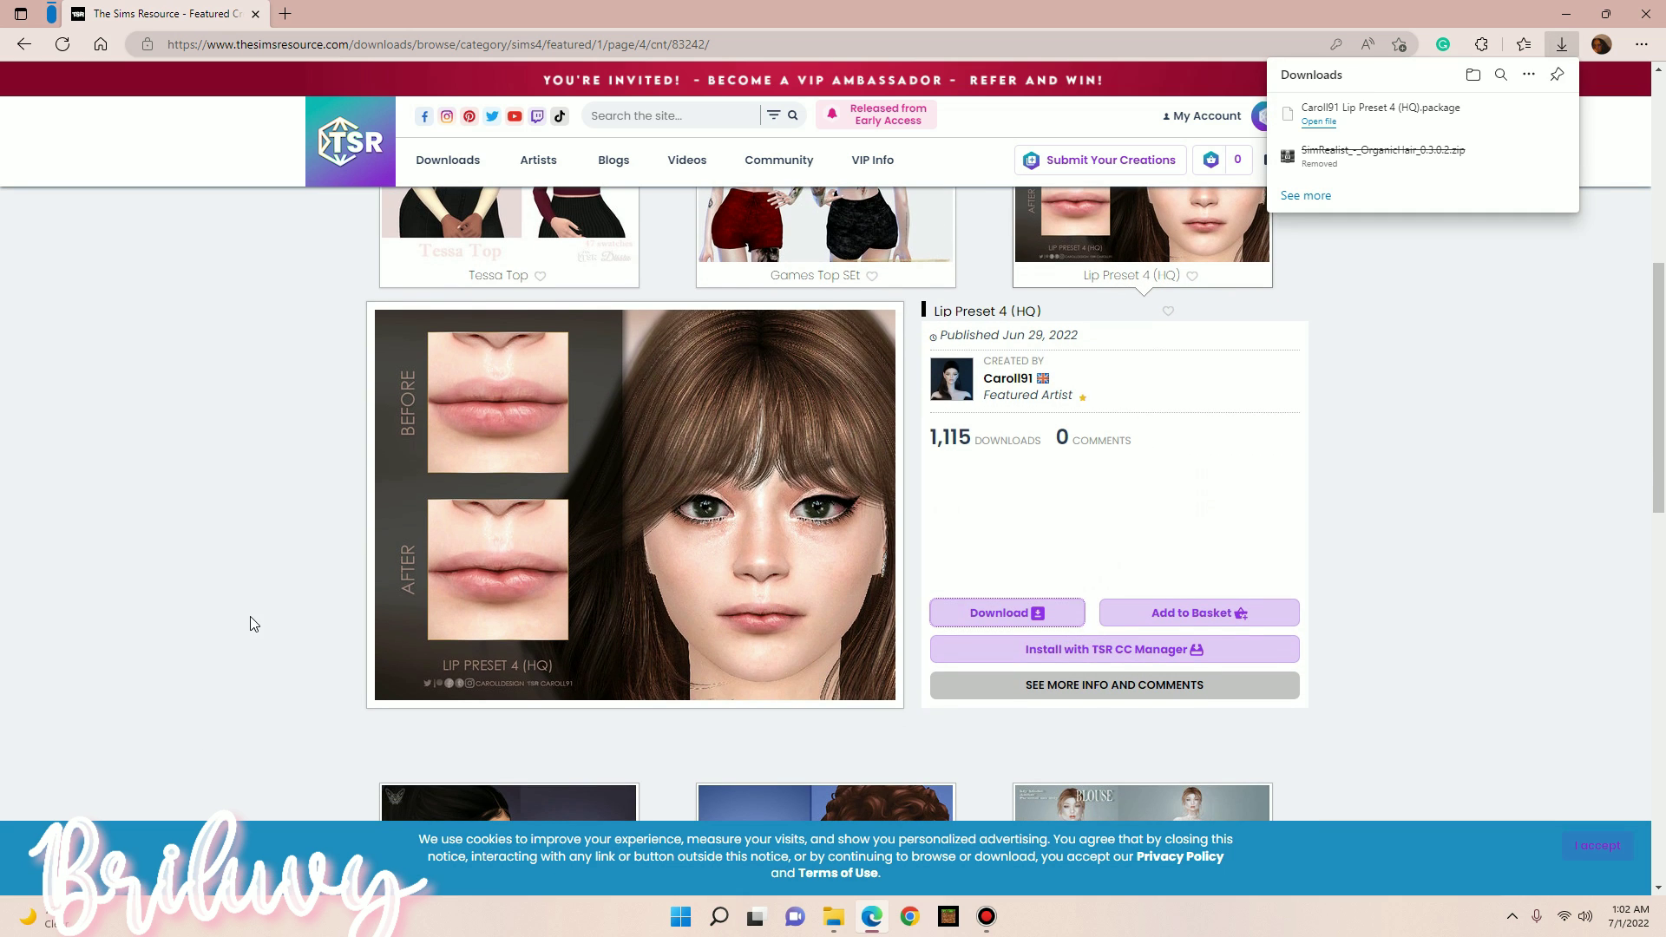
Go to page 6 of Featured Creations and download Nose Preset 2 (HQ).
scroll(520, 590, down, 4)
scroll(633, 555, down, 4)
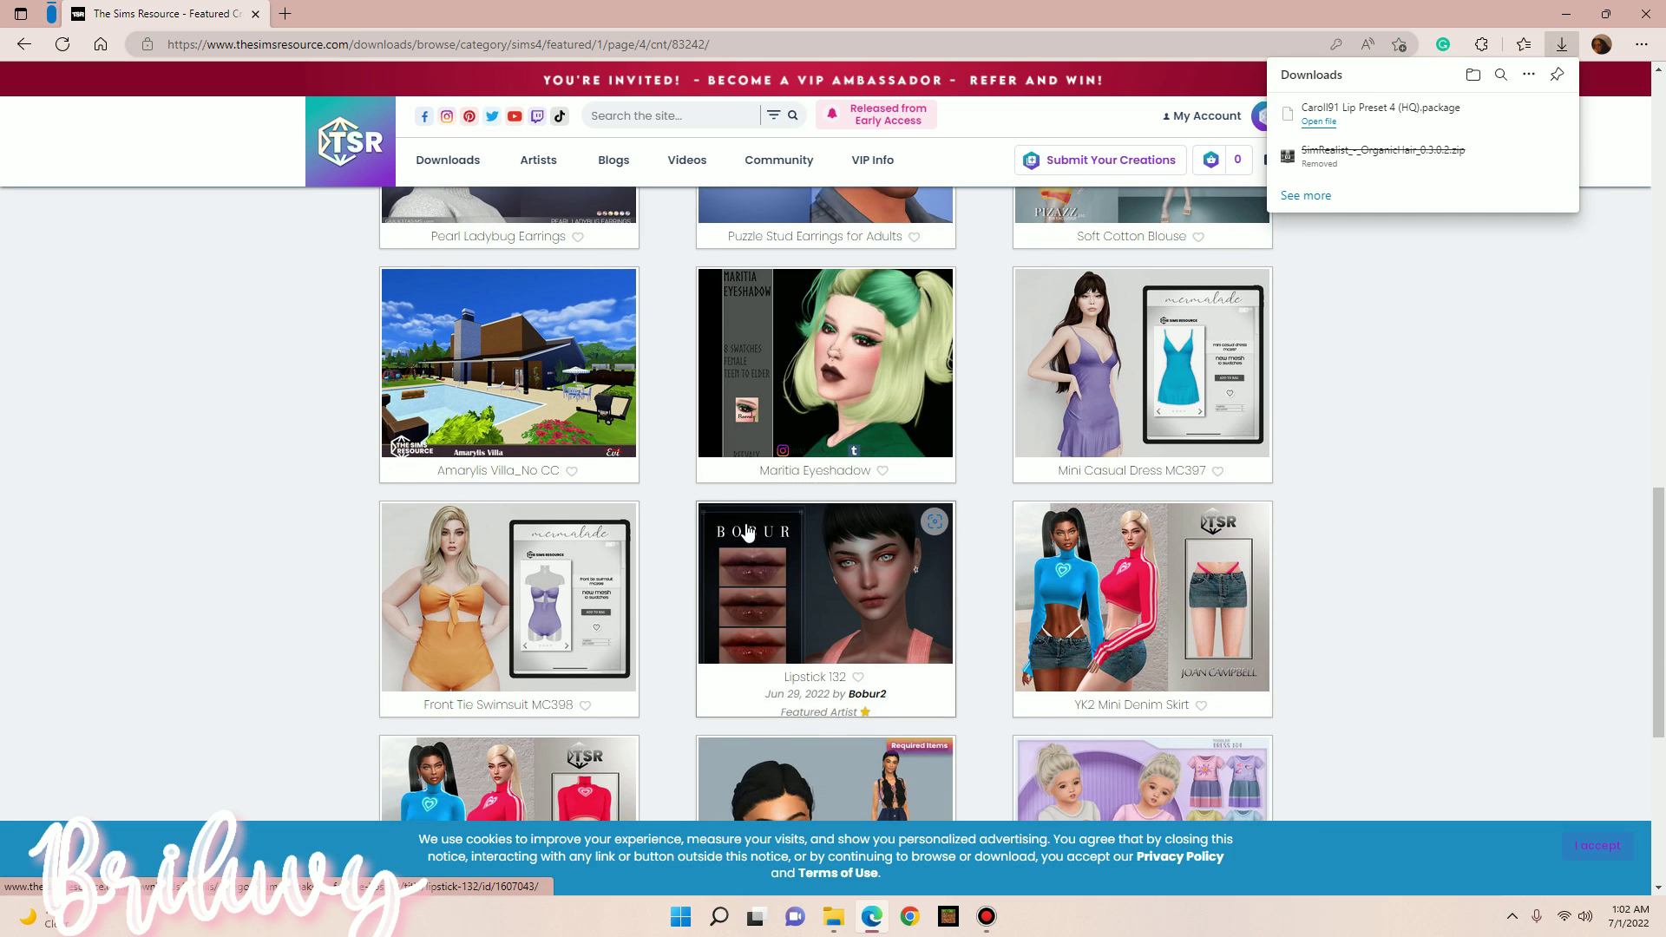
scroll(799, 491, down, 4)
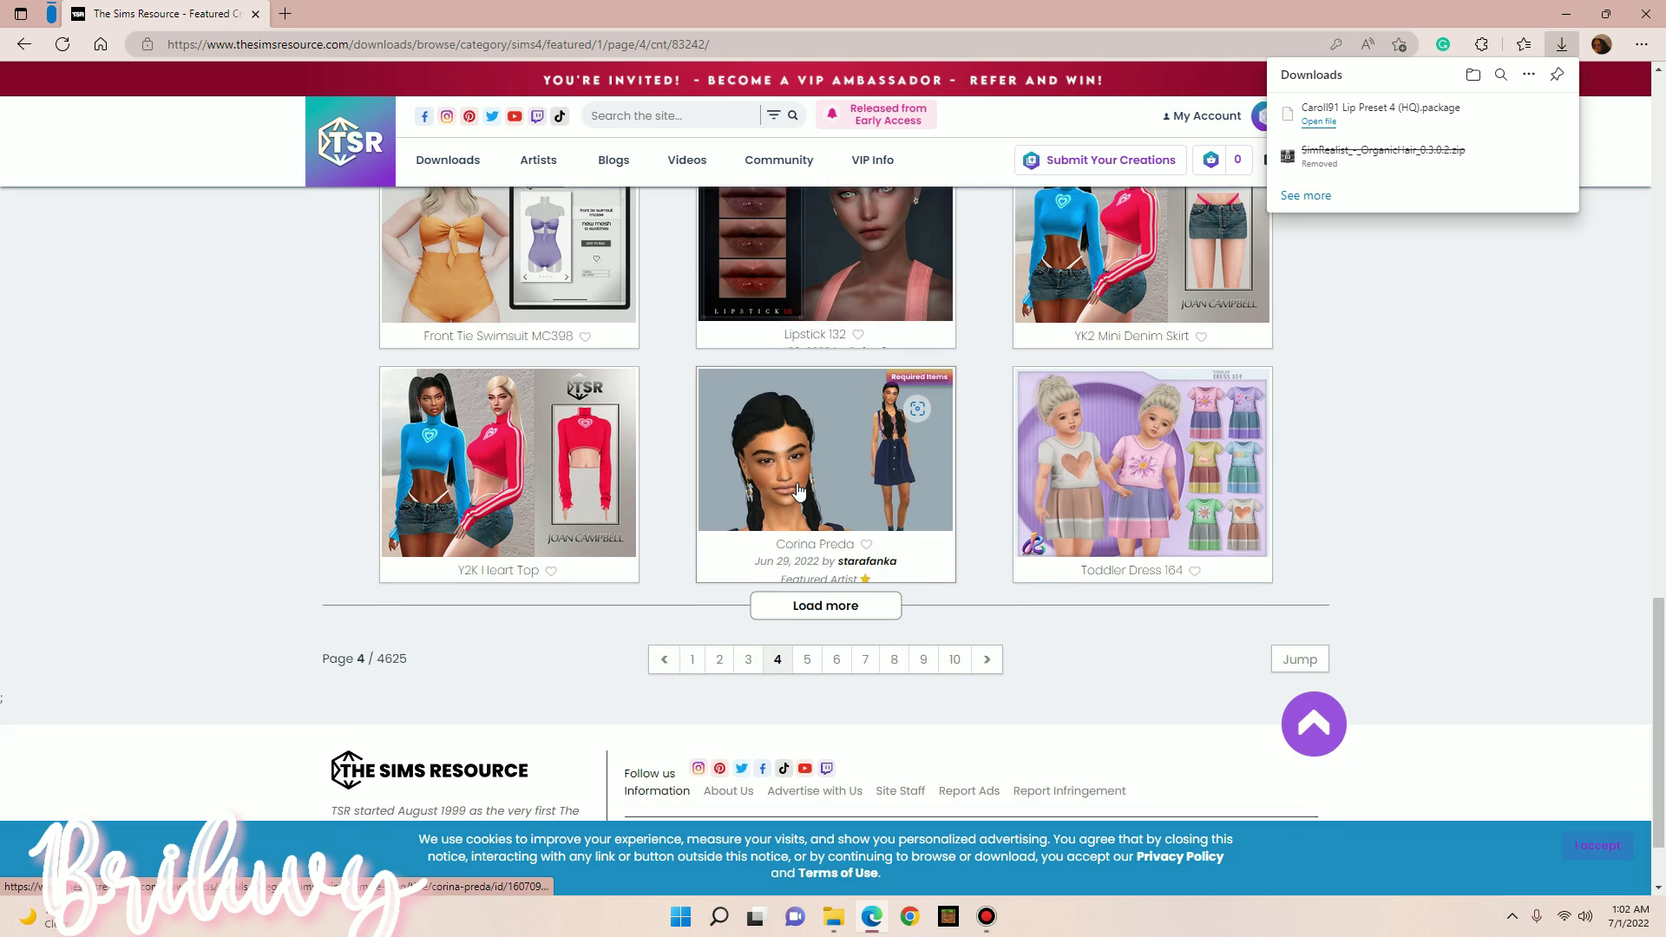
click(837, 665)
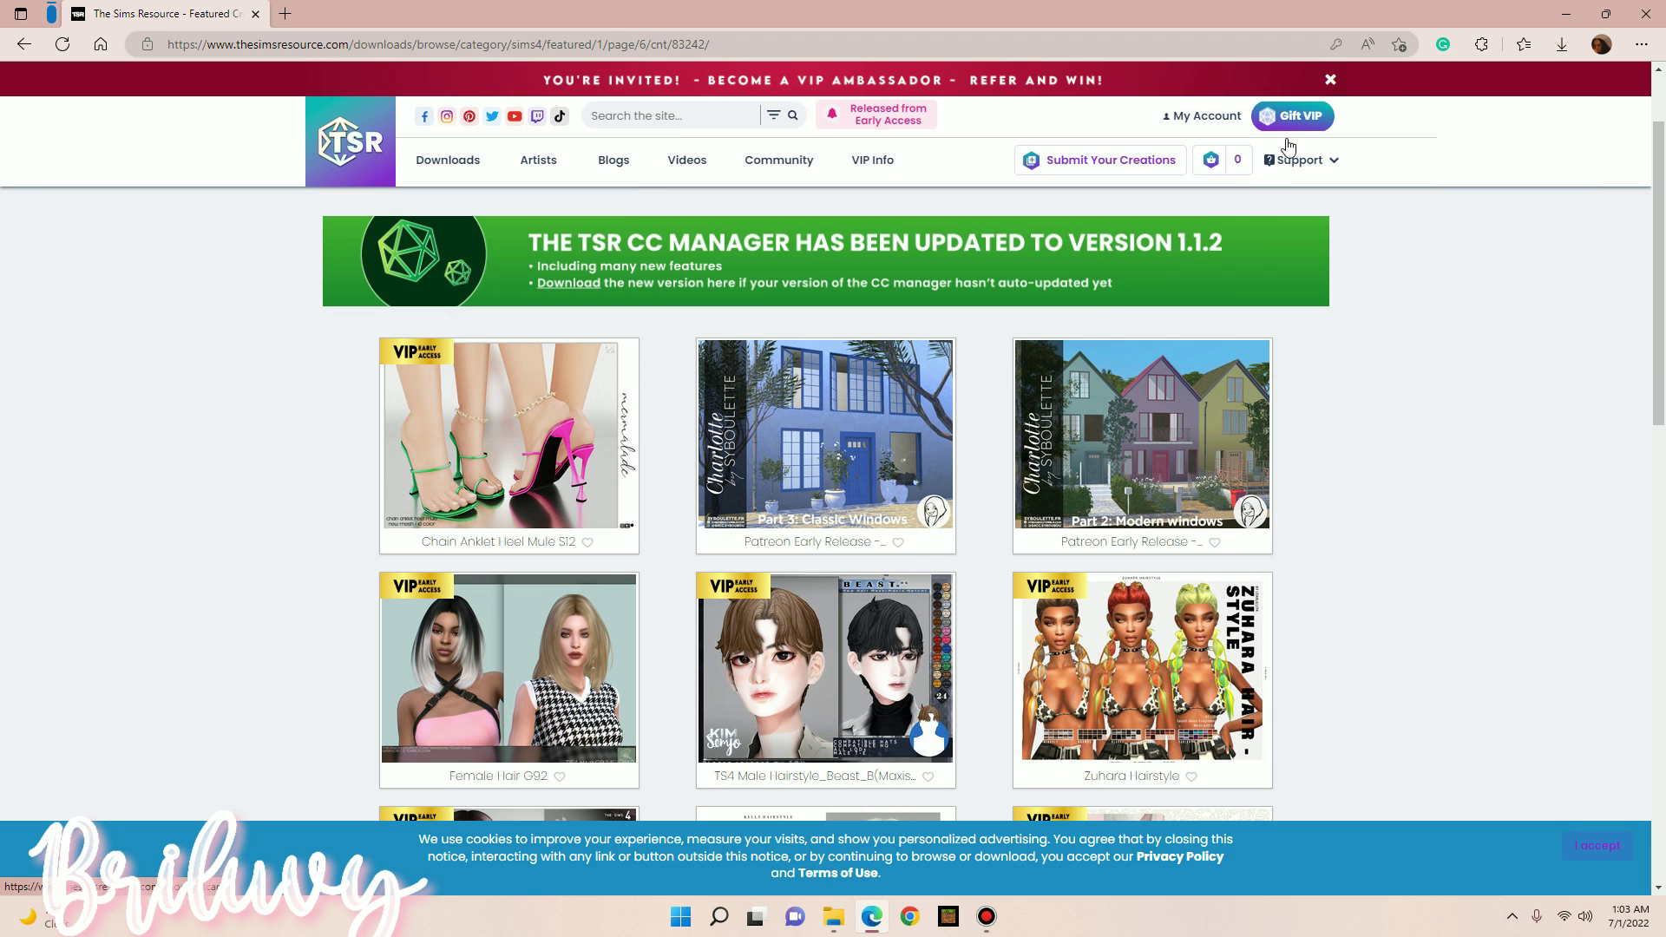
scroll(101, 578, down, 1)
scroll(103, 578, down, 15)
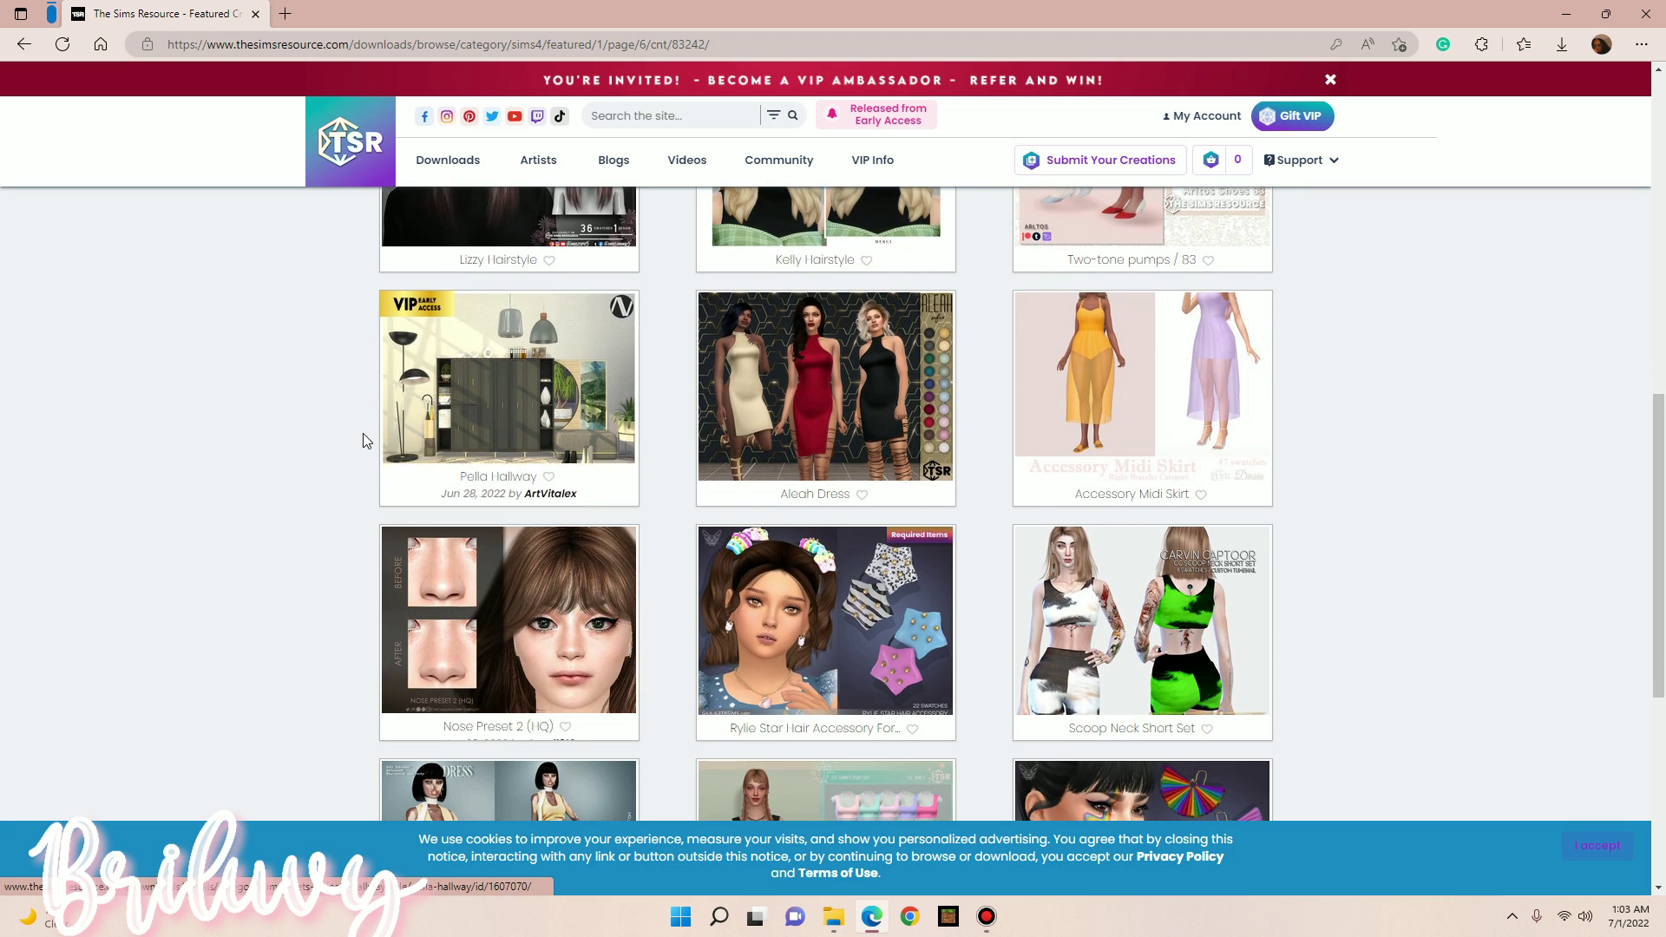
click(599, 454)
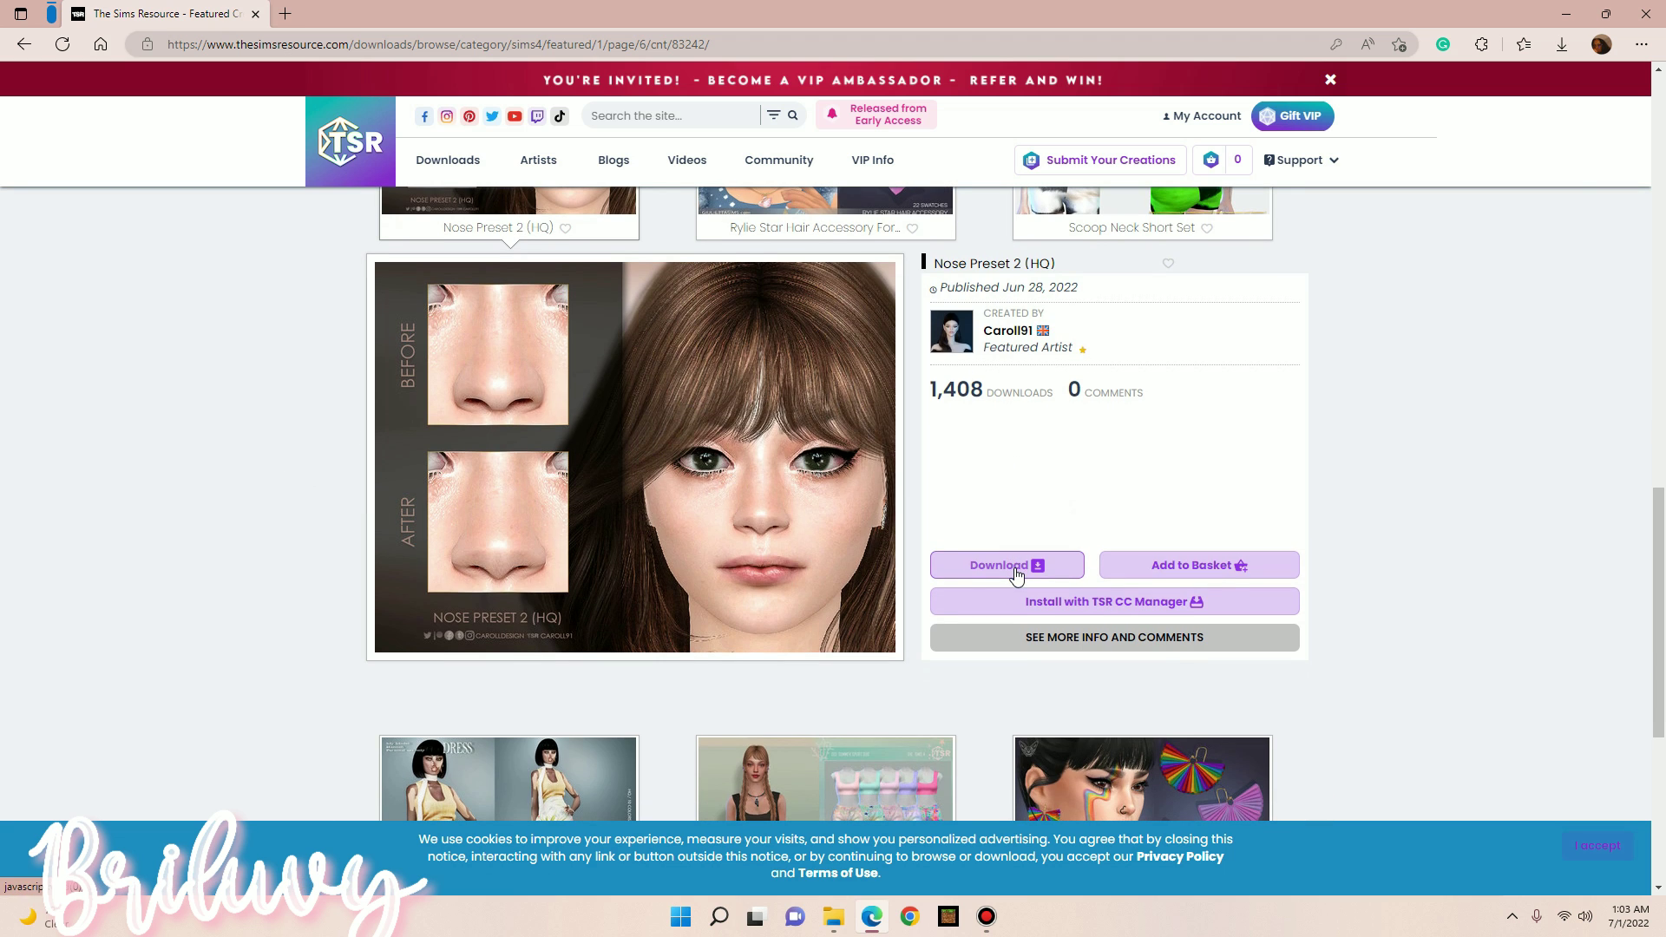
click(1019, 577)
Go to page 7 of Featured Creations and download the Irina Skirt and the matching Irina Top.
scroll(622, 604, up, 6)
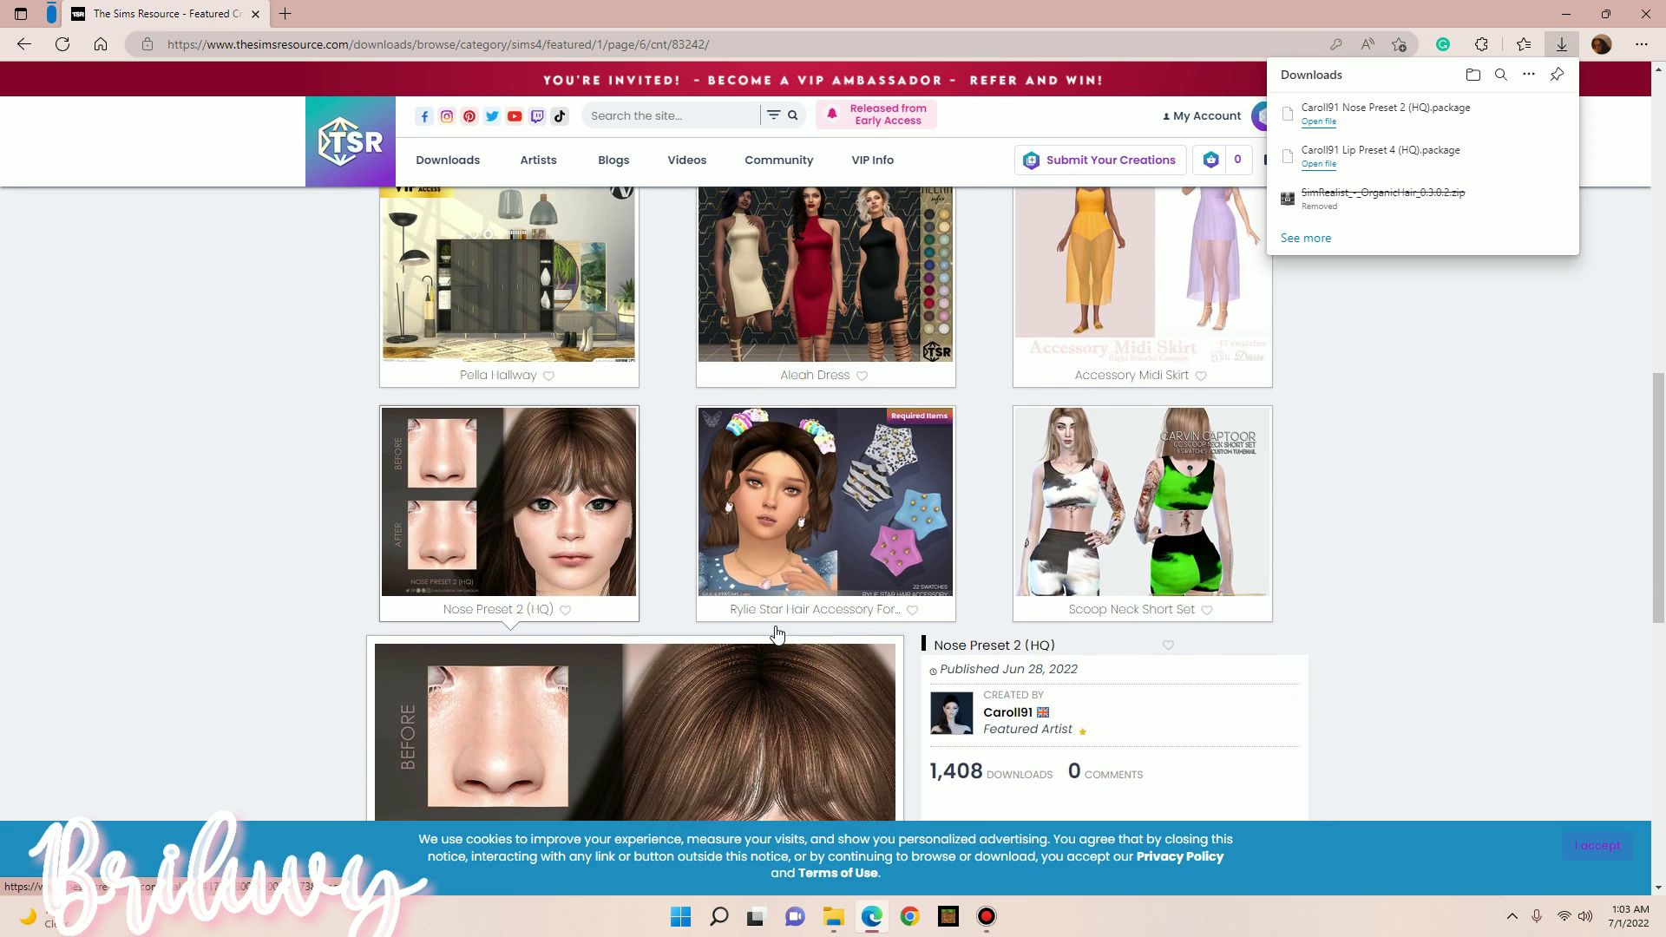
scroll(989, 512, up, 2)
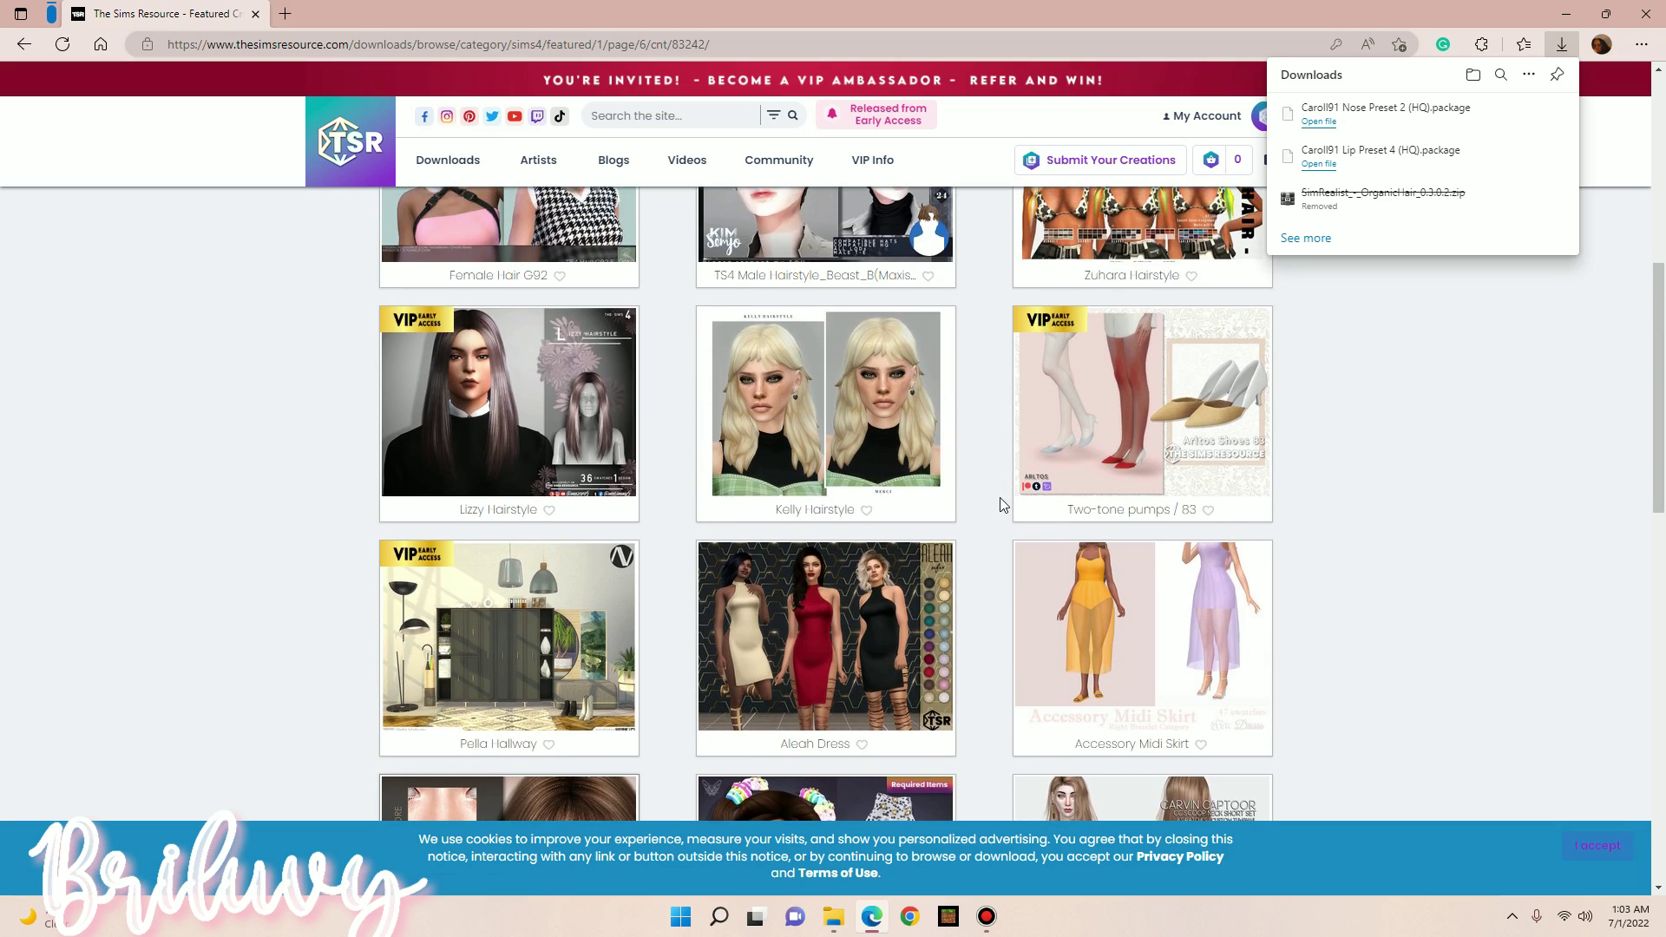
scroll(458, 460, down, 2)
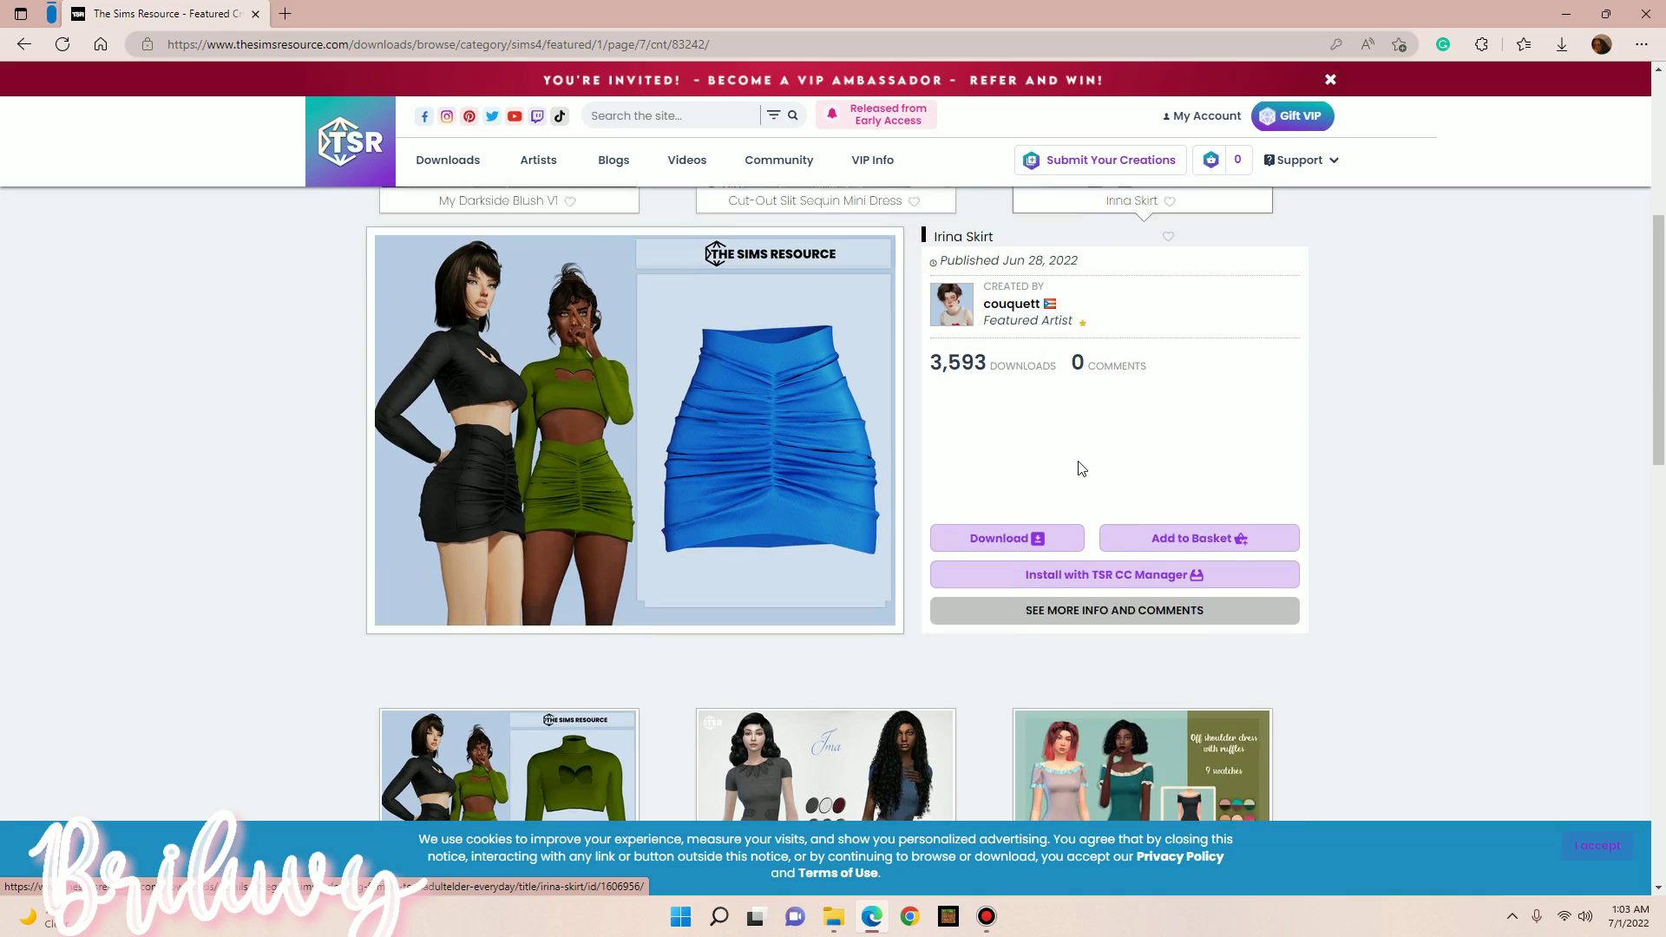
click(1061, 492)
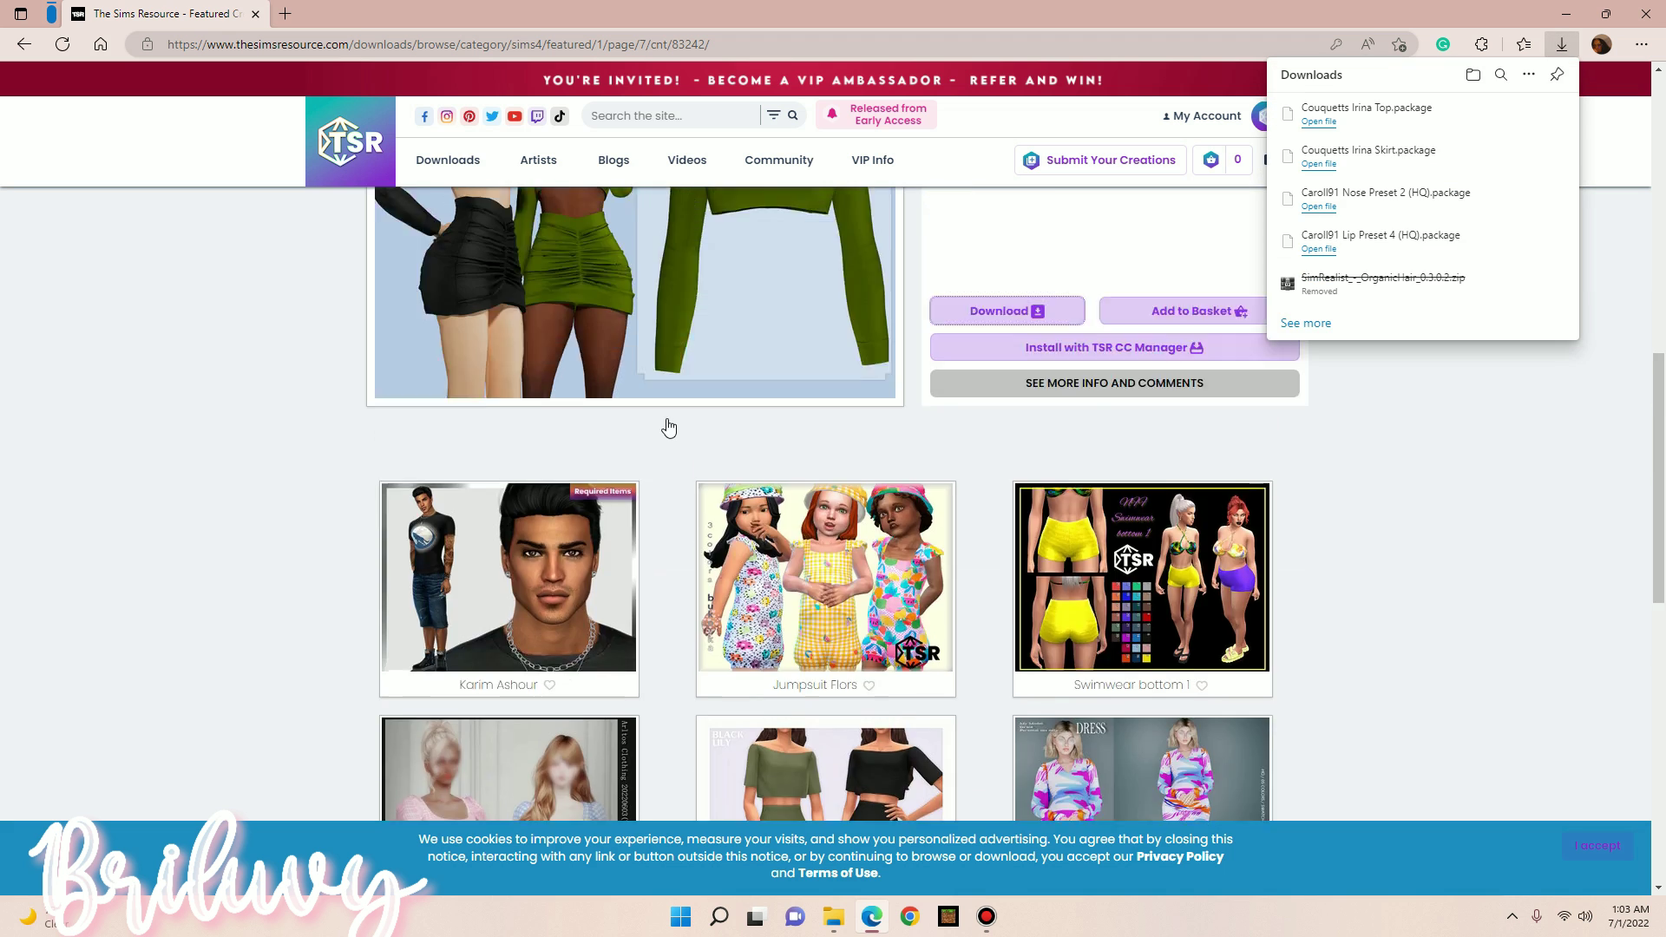
Switch to File Explorer and open the Mods folder under Documents, Electronic Arts, The Sims 4 beside the Documents window.
scroll(468, 451, down, 8)
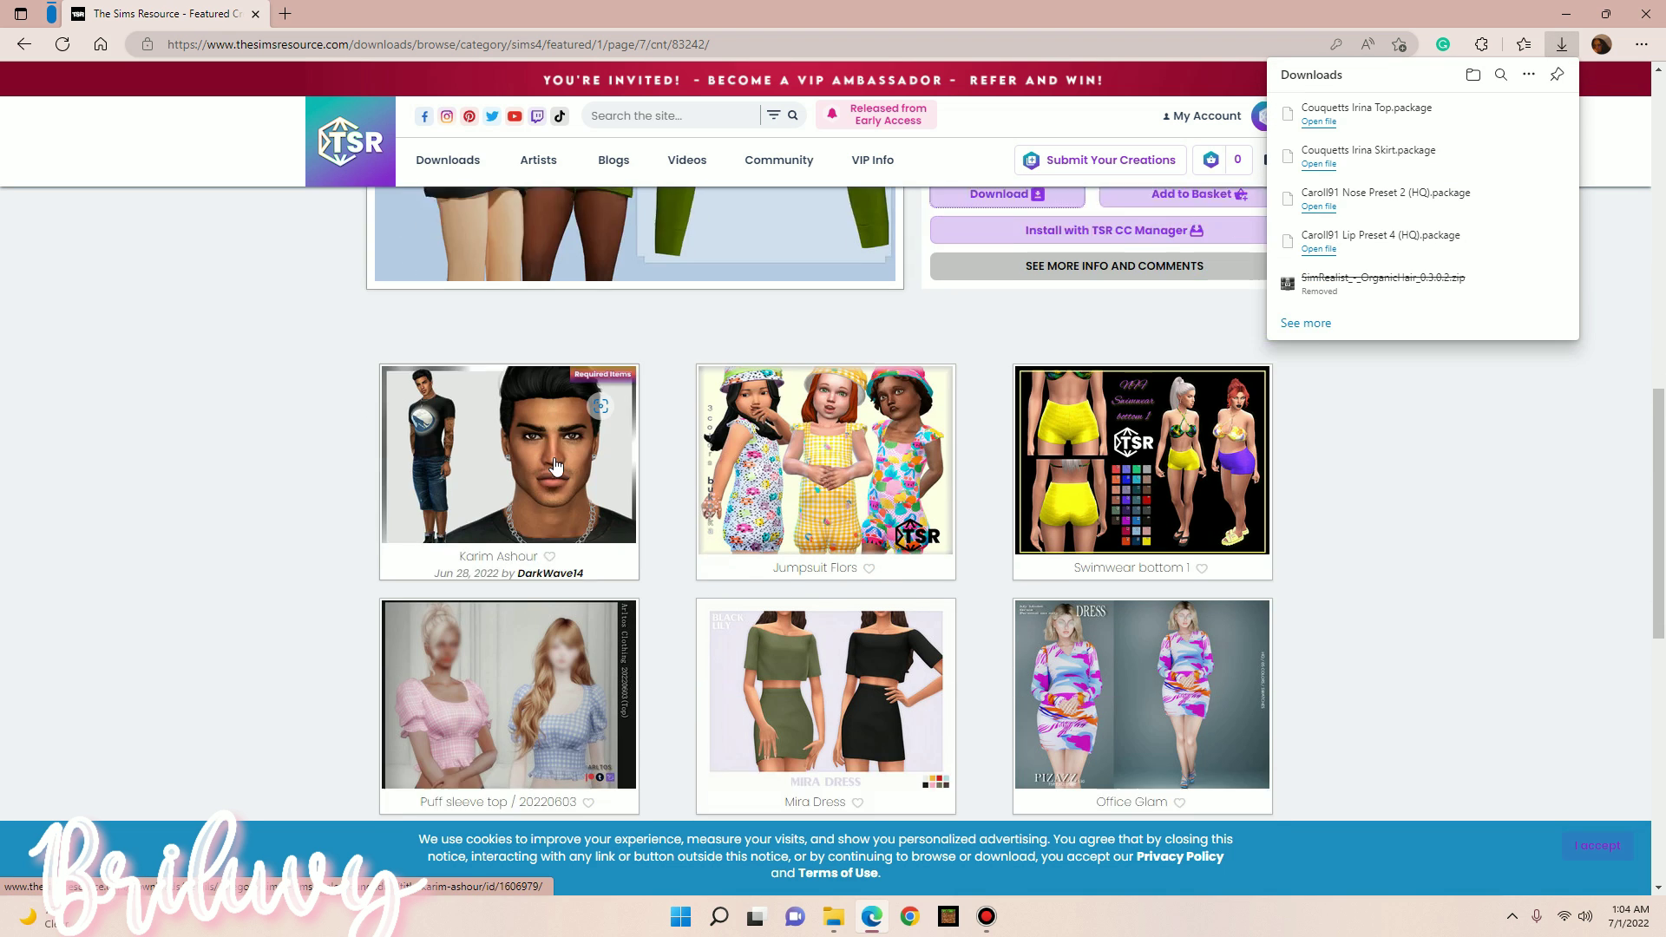
scroll(627, 428, down, 3)
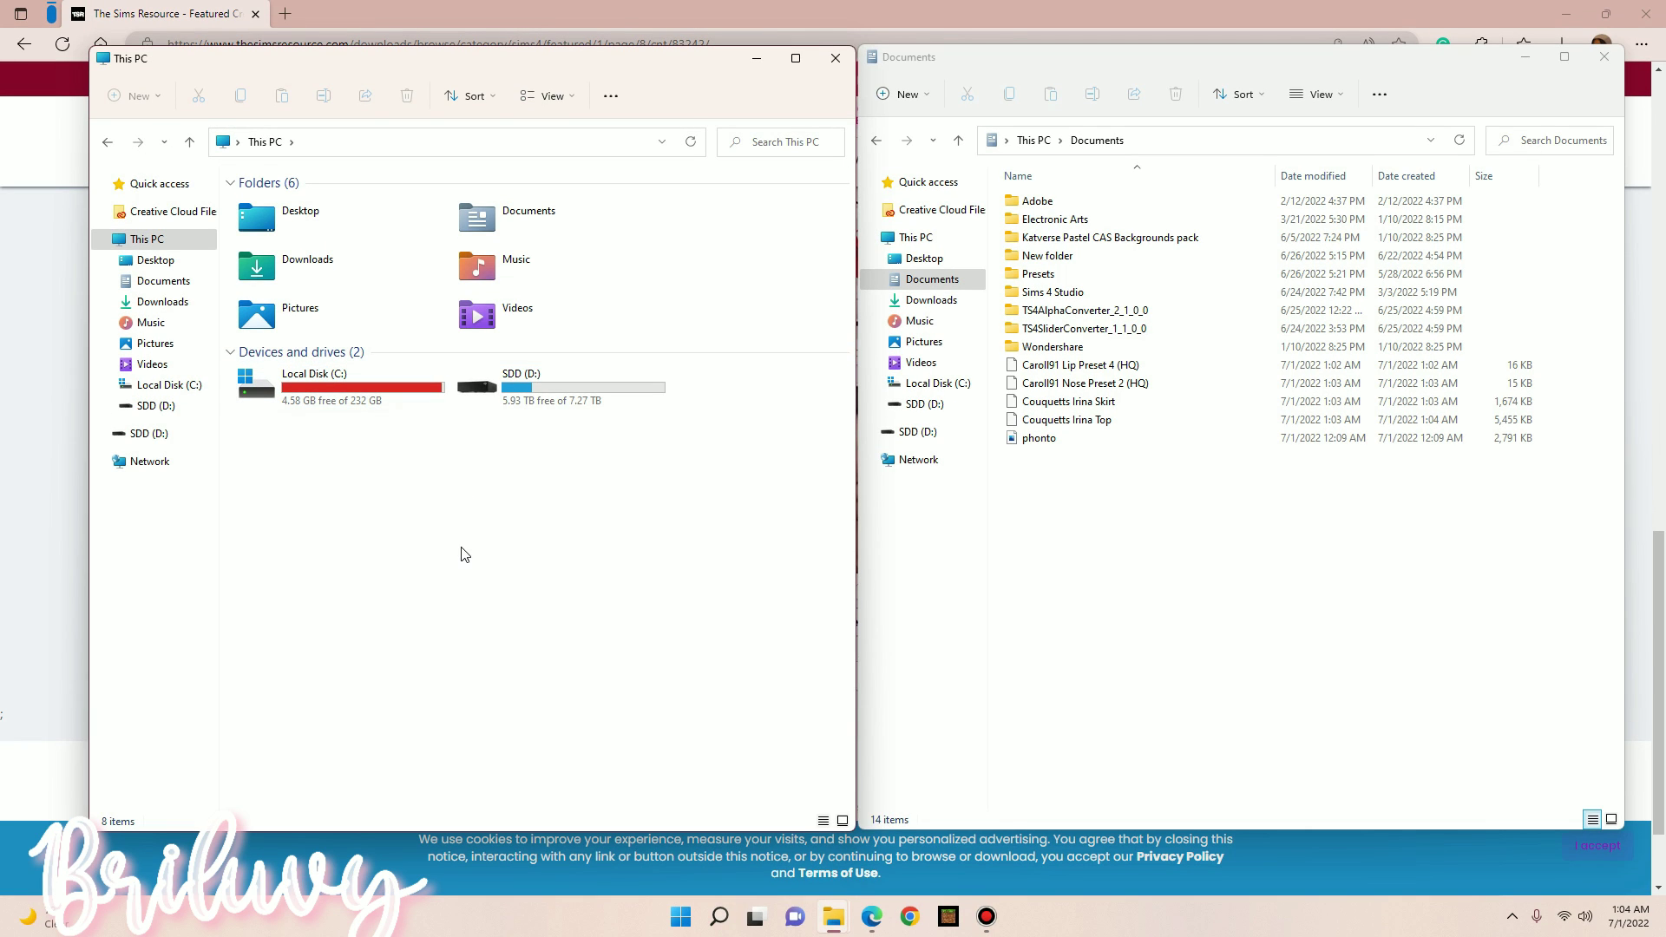
double_click(514, 235)
double_click(260, 221)
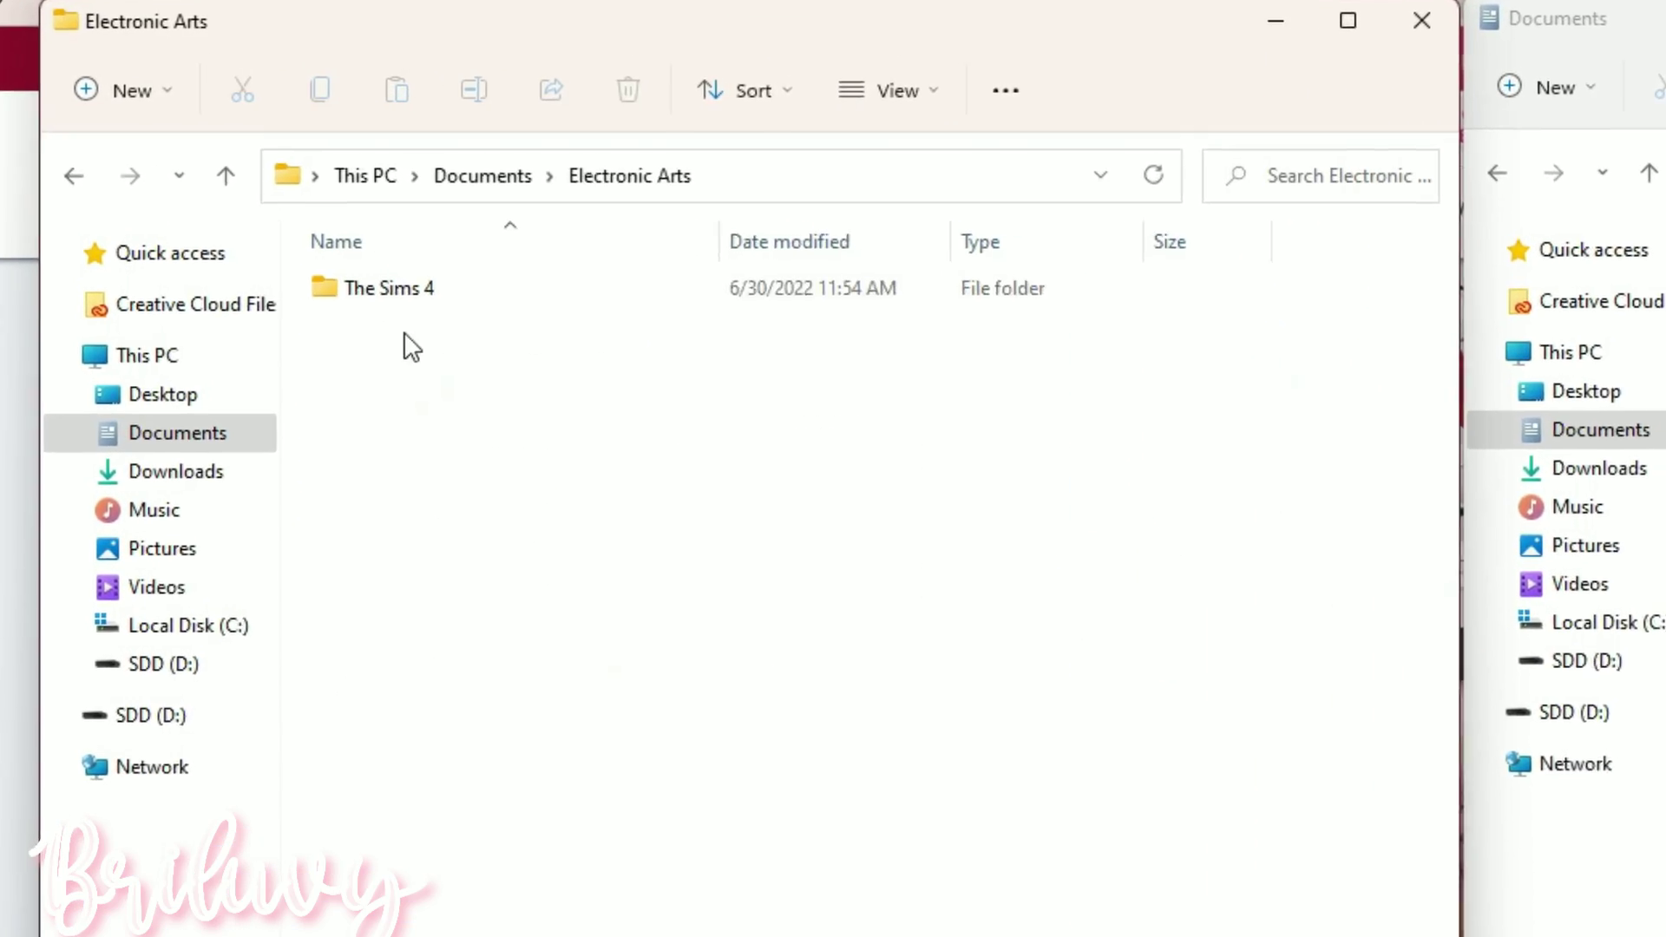
double_click(408, 287)
double_click(421, 476)
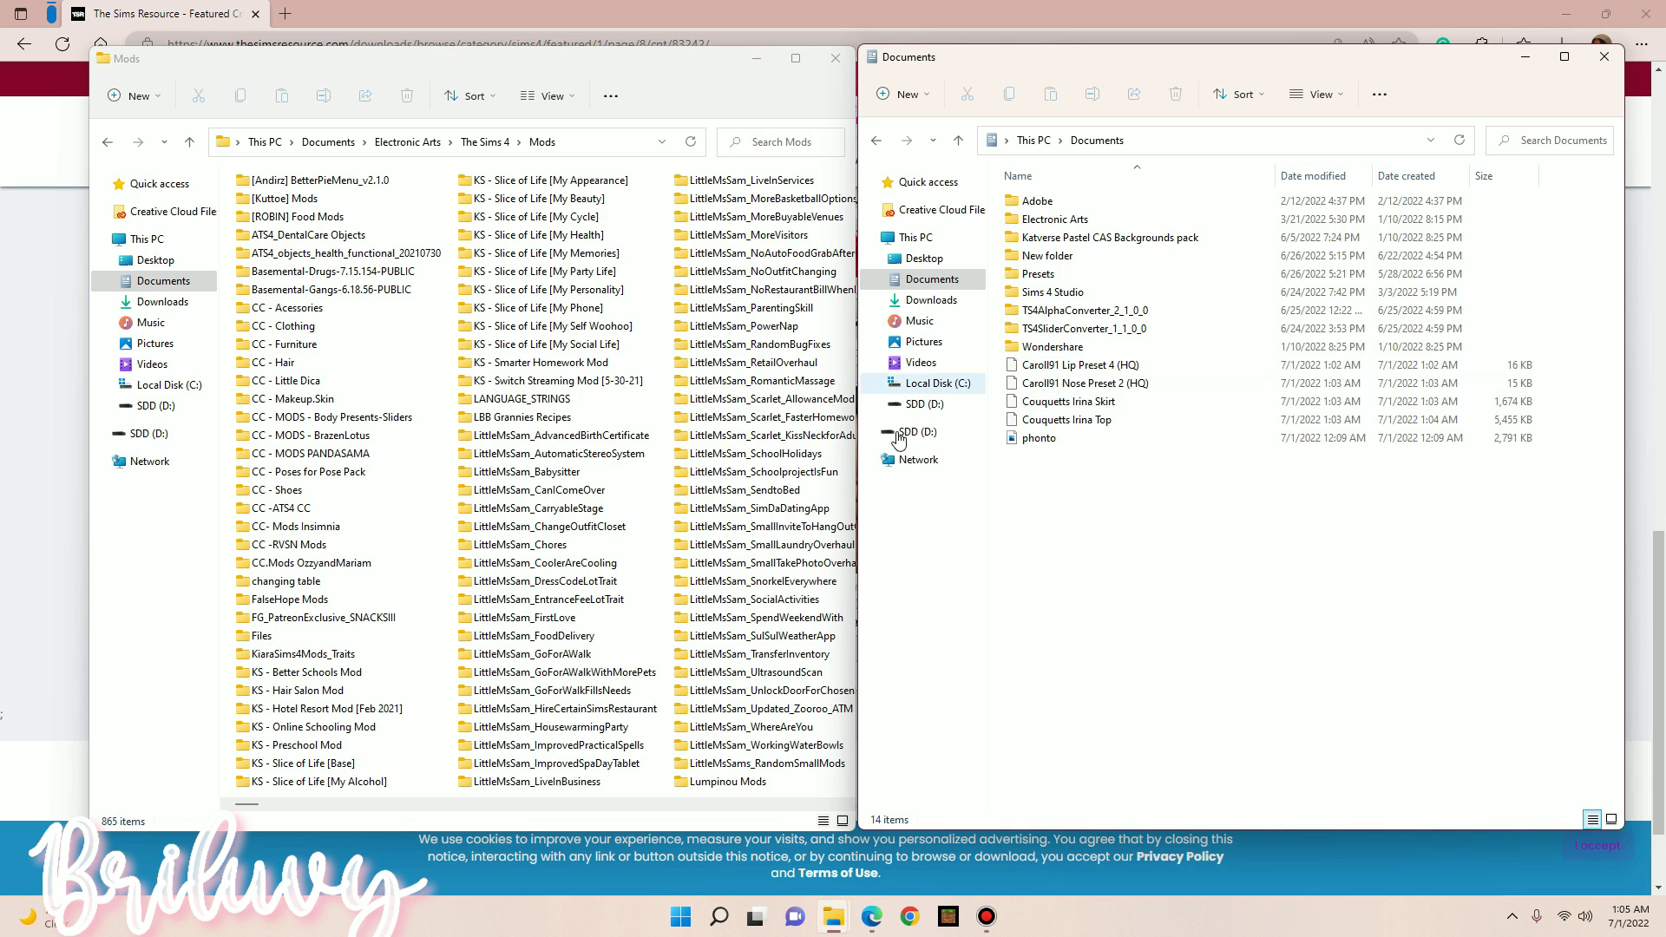
Move the Lip Preset 4 (HQ) and Nose Preset 2 (HQ) files from Documents into the CC - MODS - Body Presents-Sliders folder.
double_click(408, 418)
click(1087, 367)
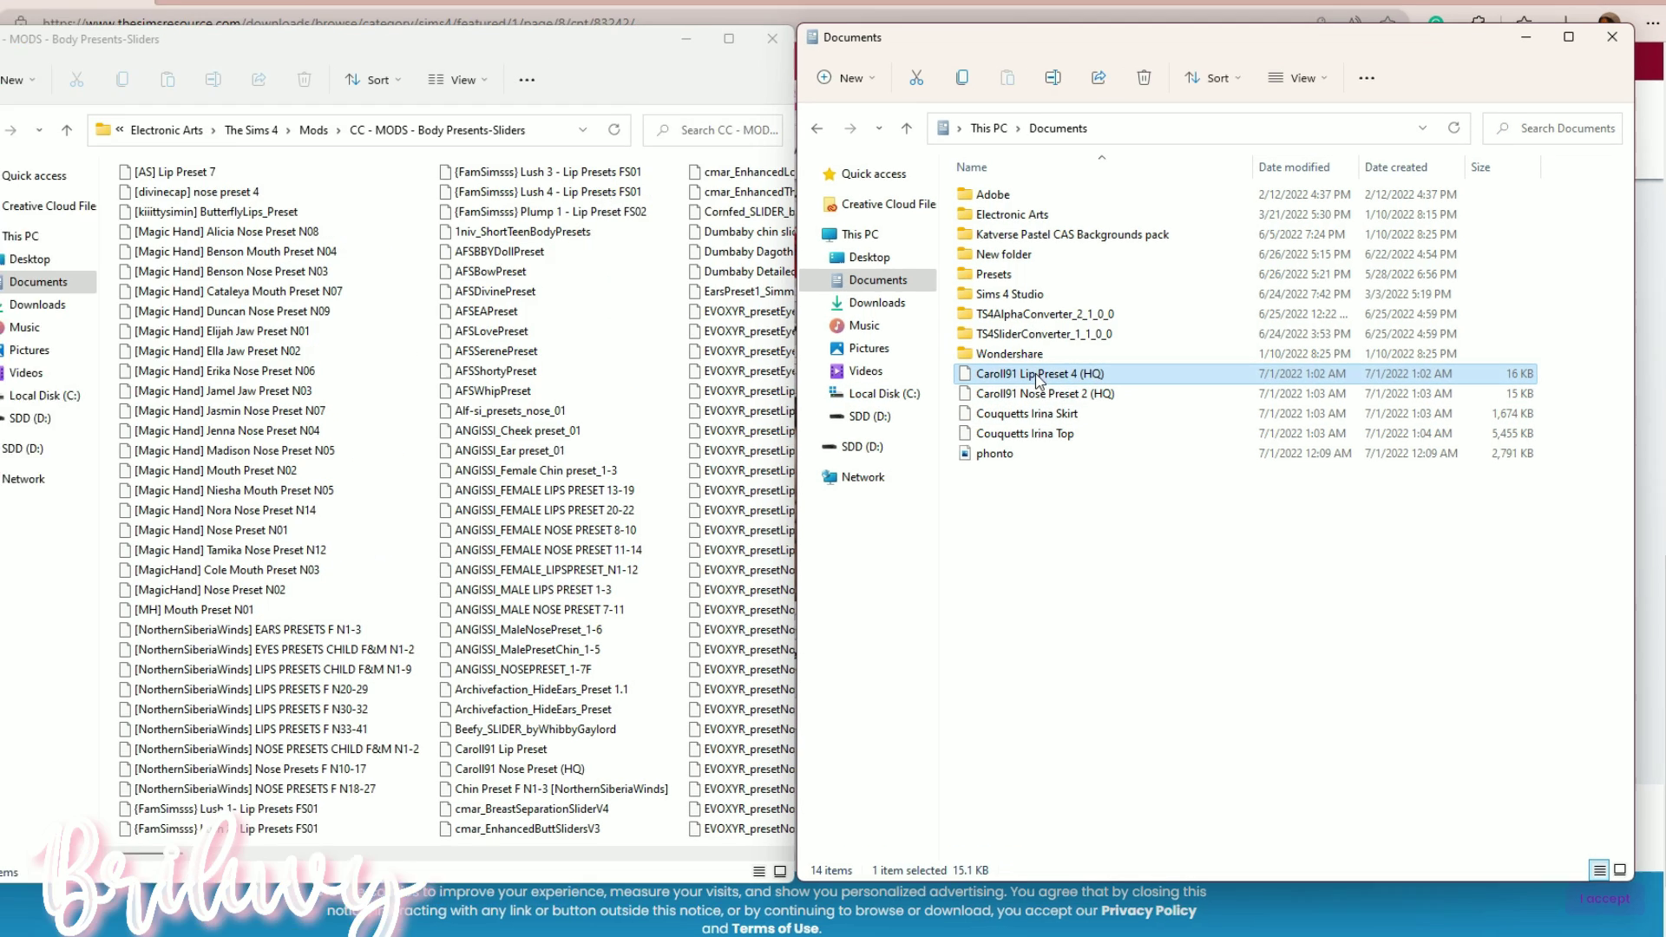
ctrl+click(1094, 385)
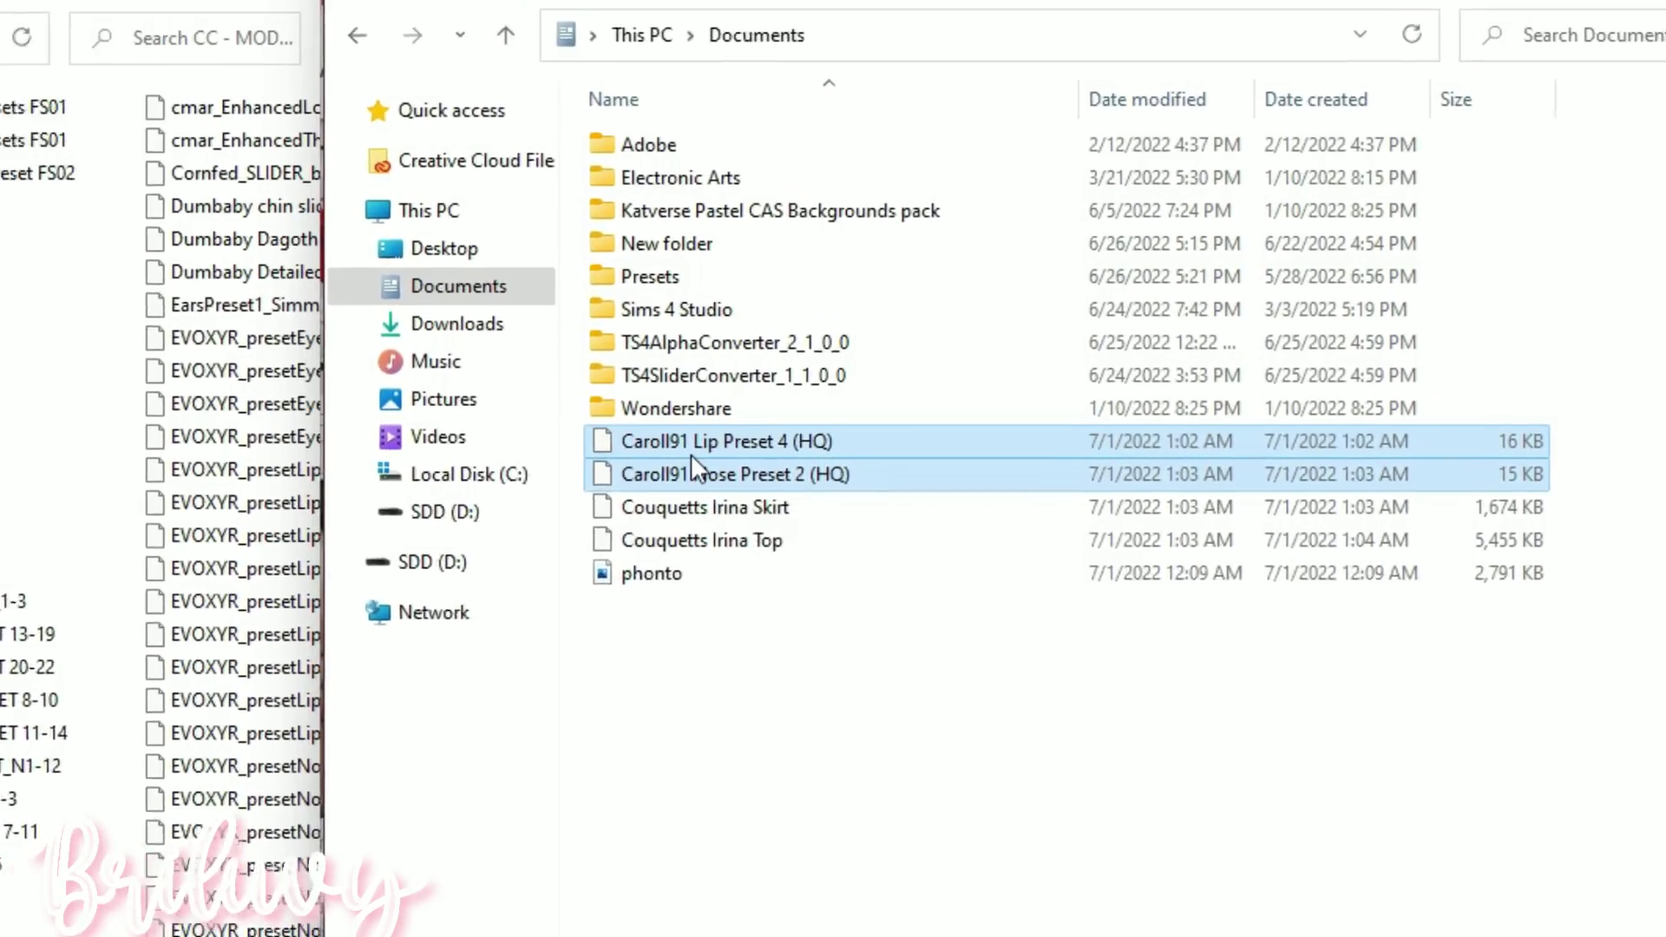
drag(695, 447, 304, 786)
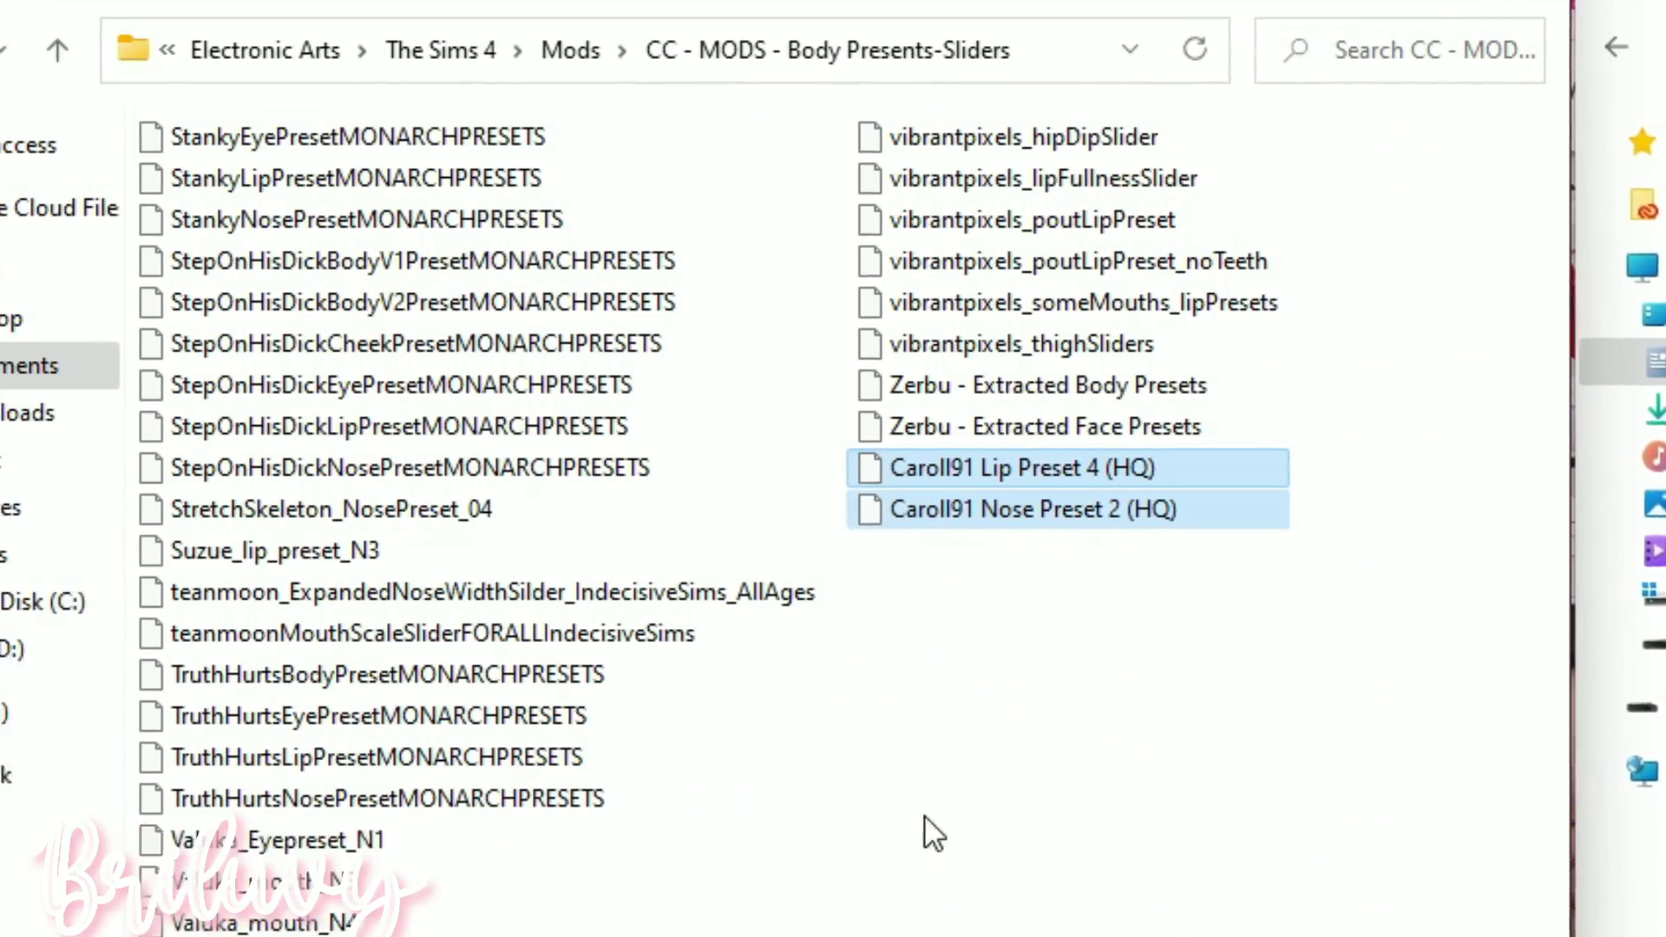
click(1059, 618)
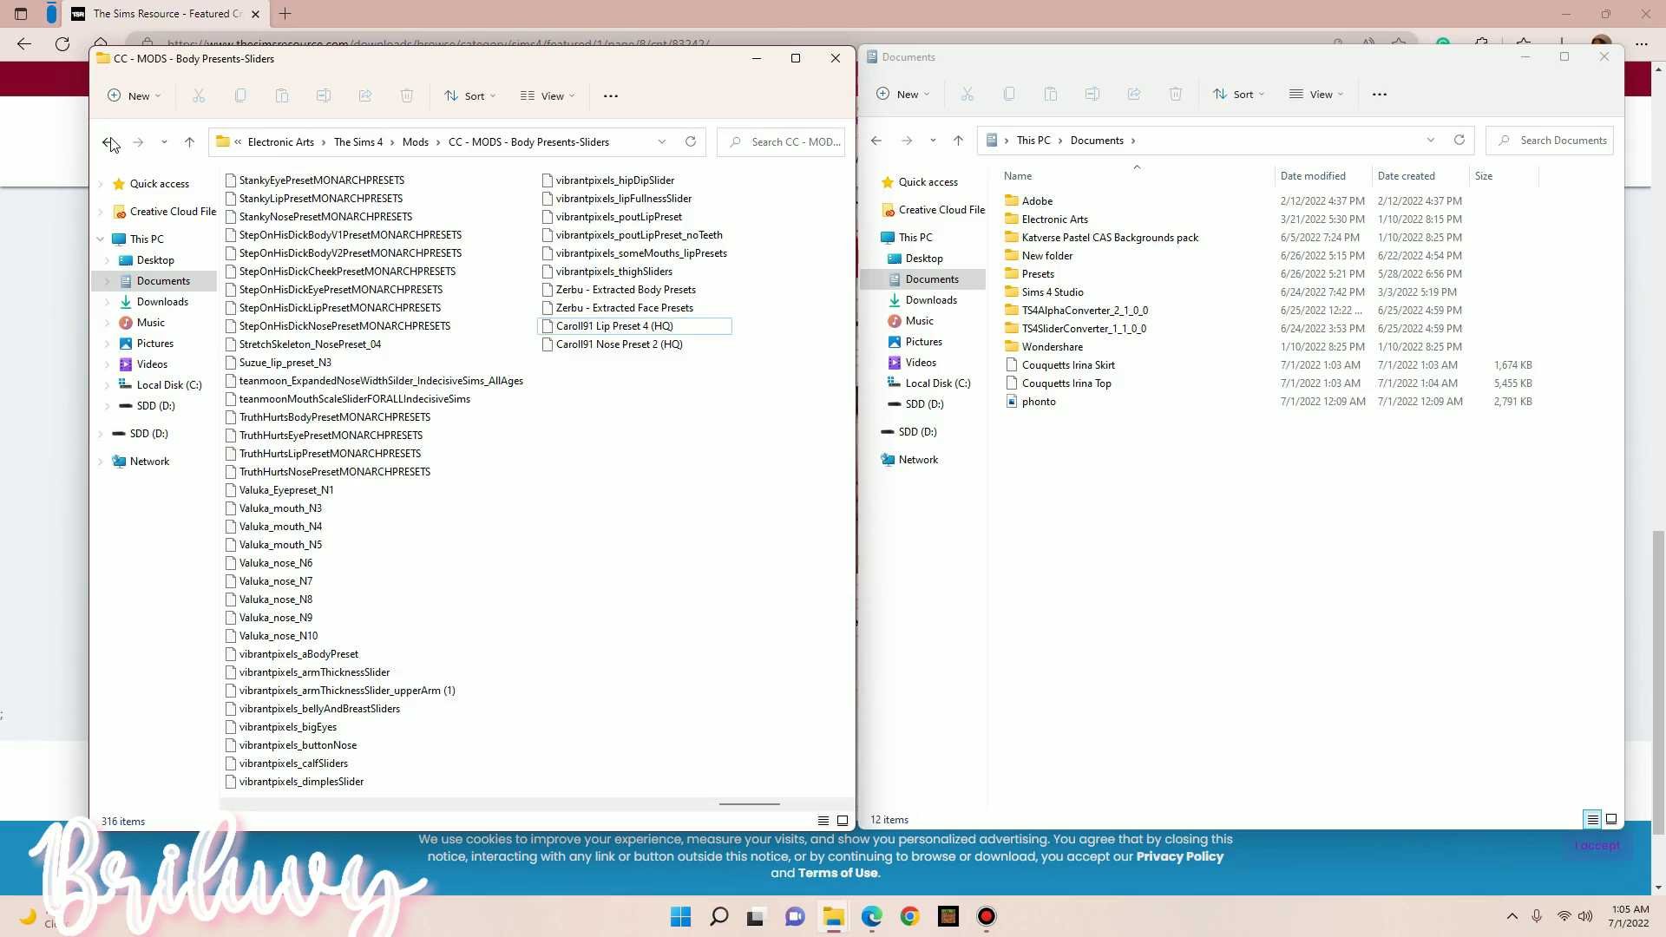
Return to Mods and move the Irina Skirt and Irina Top files from Documents into the CC - Clothing folder.
click(109, 143)
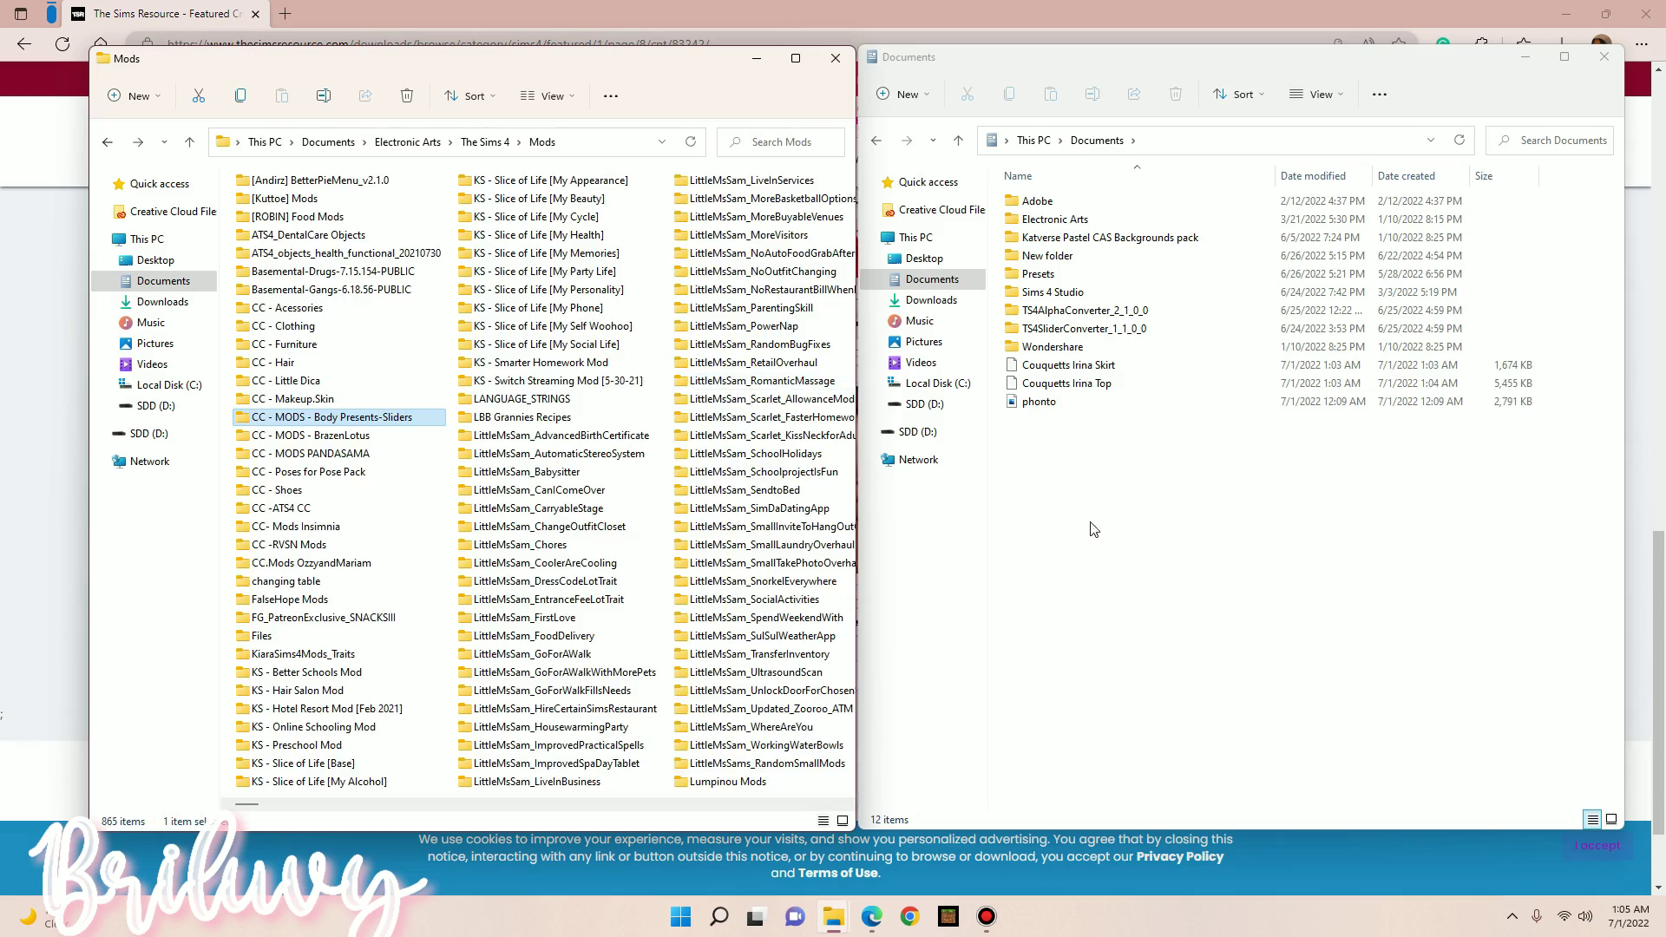
double_click(289, 327)
click(1019, 385)
shift+click(1022, 366)
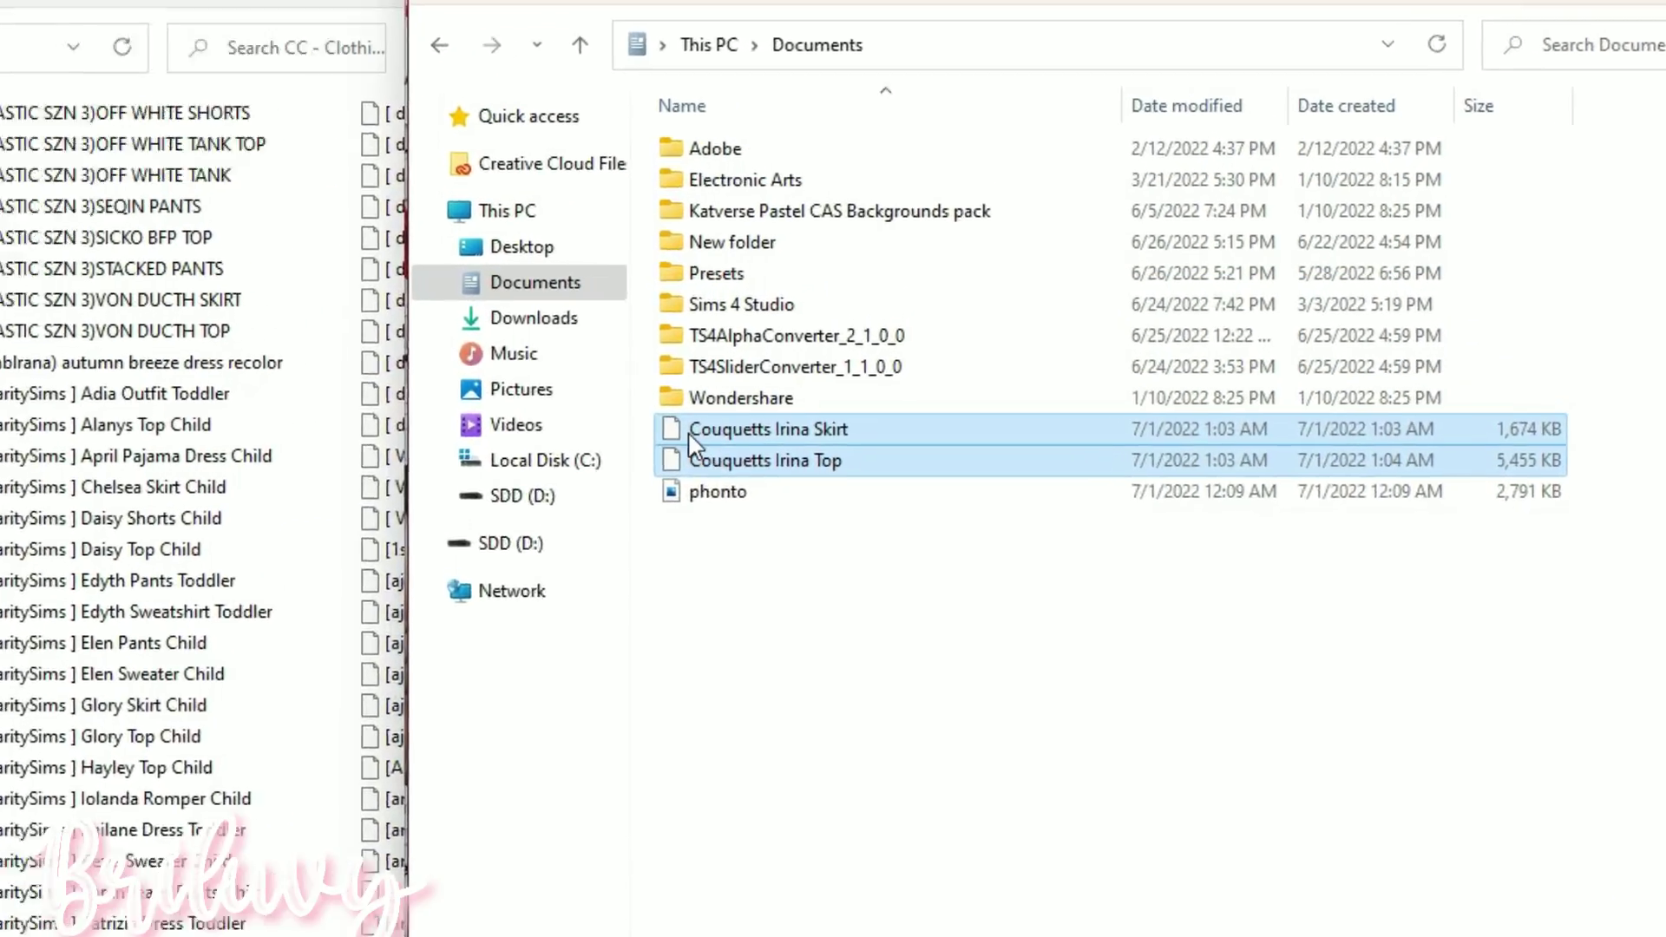
drag(697, 444, 8, 881)
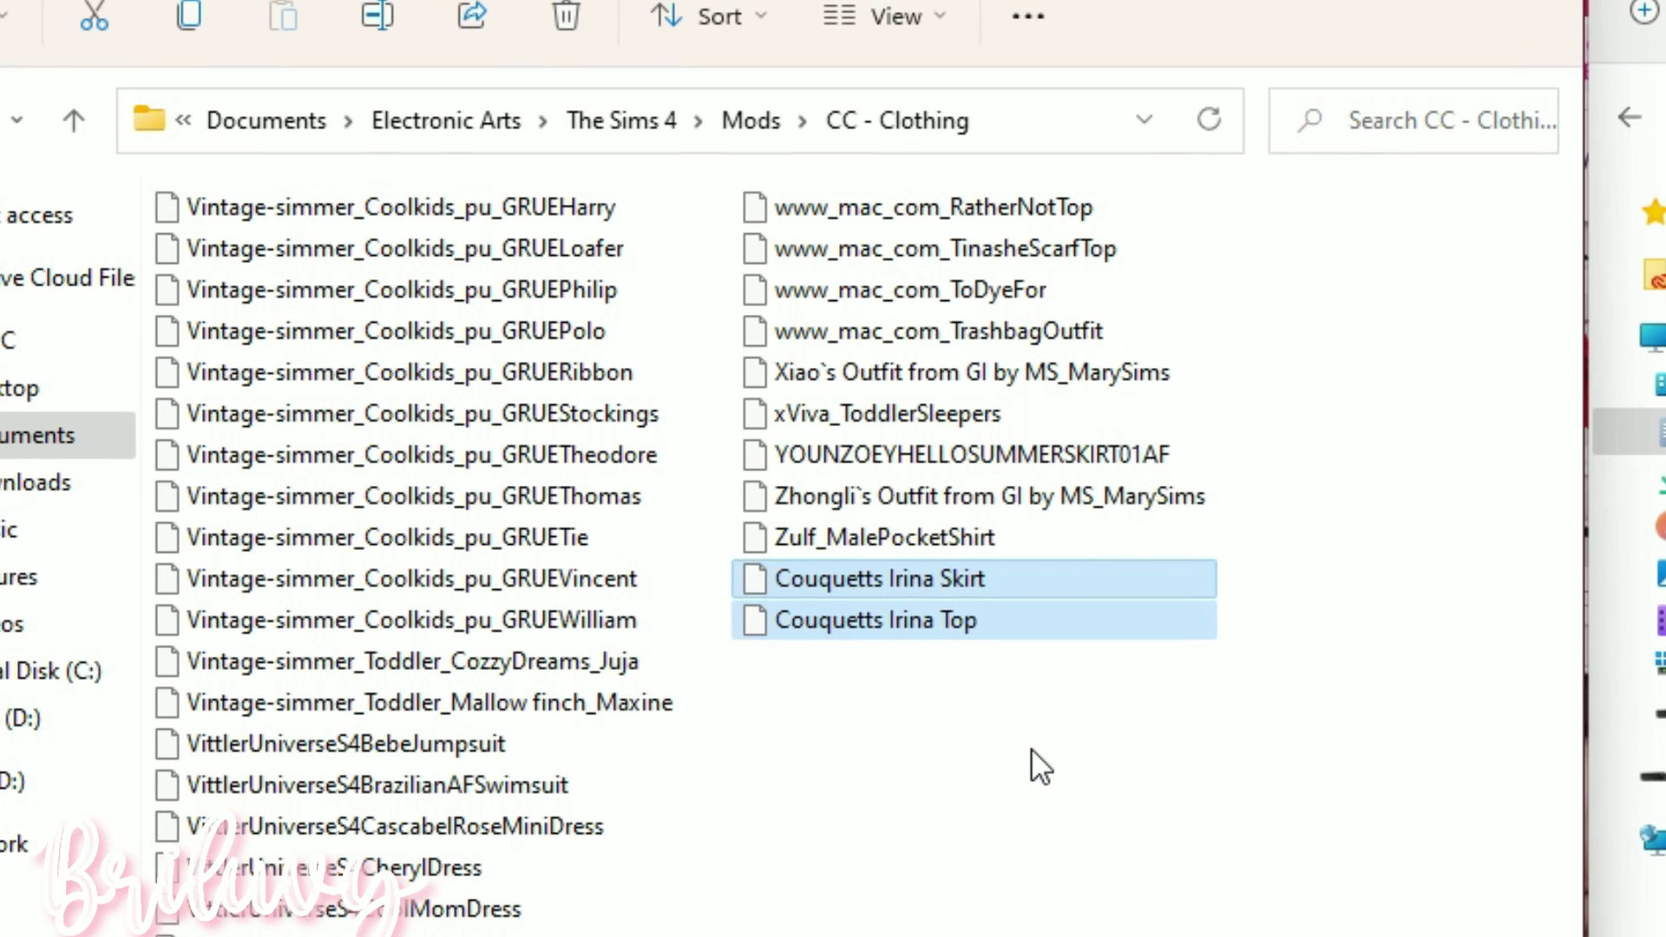
click(539, 705)
key(alt+Up)
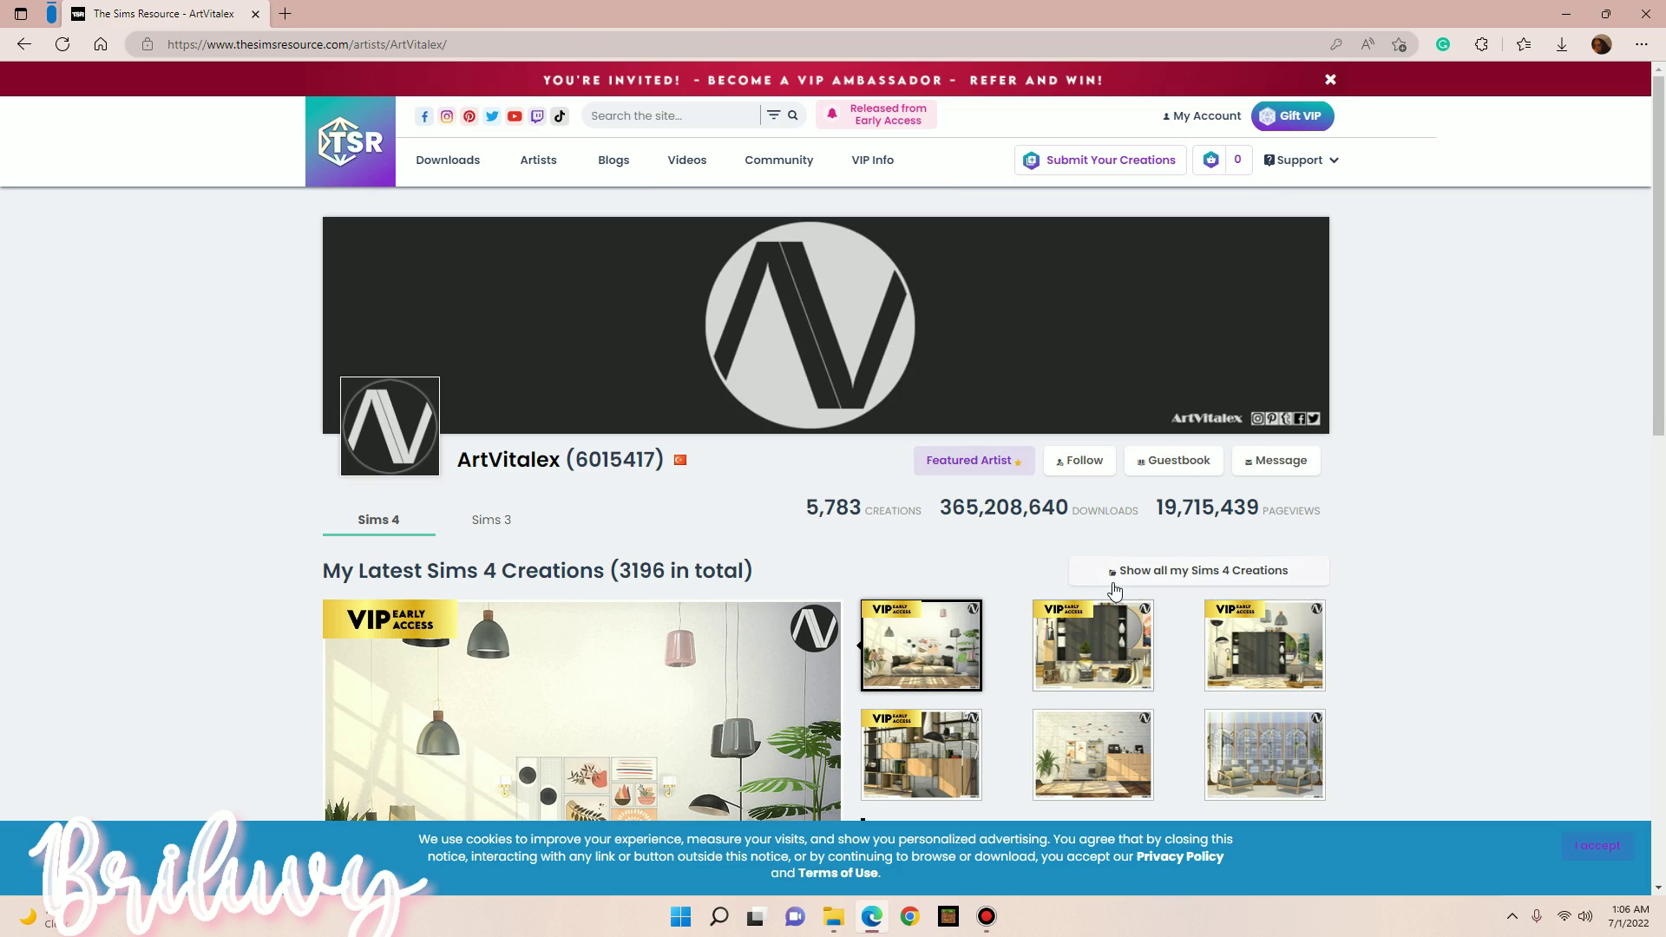
Open ArtVitalex's Sims 4 creations and download the Pella Hallway and Pella Hallway Extra sets.
click(1114, 580)
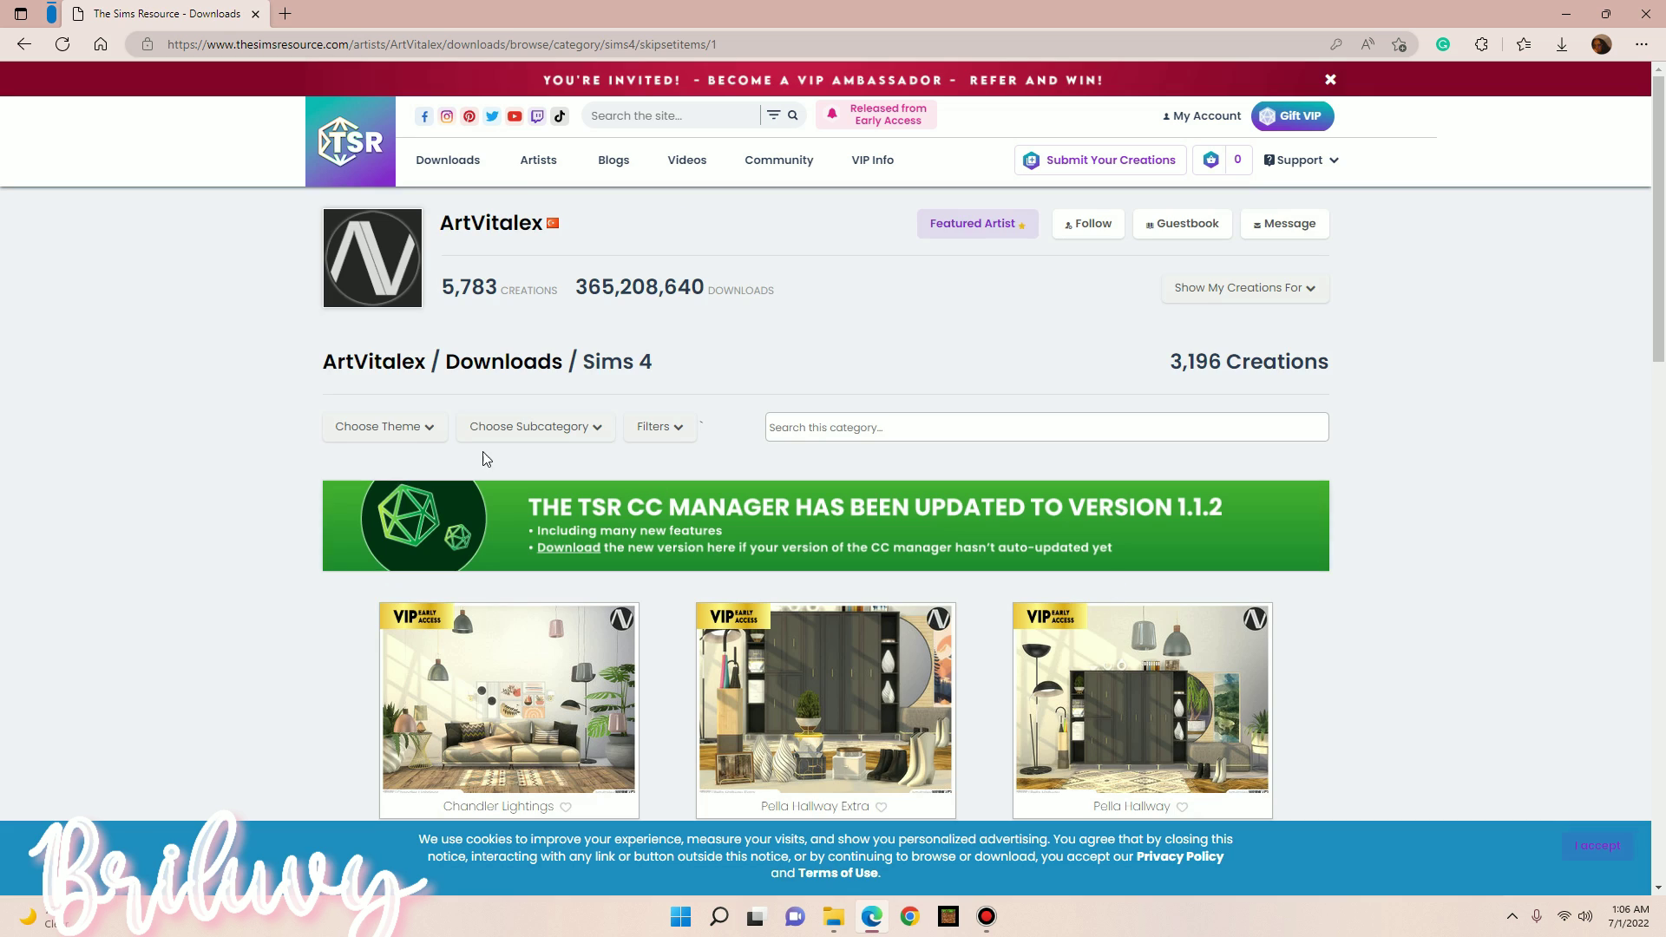
scroll(441, 464, down, 3)
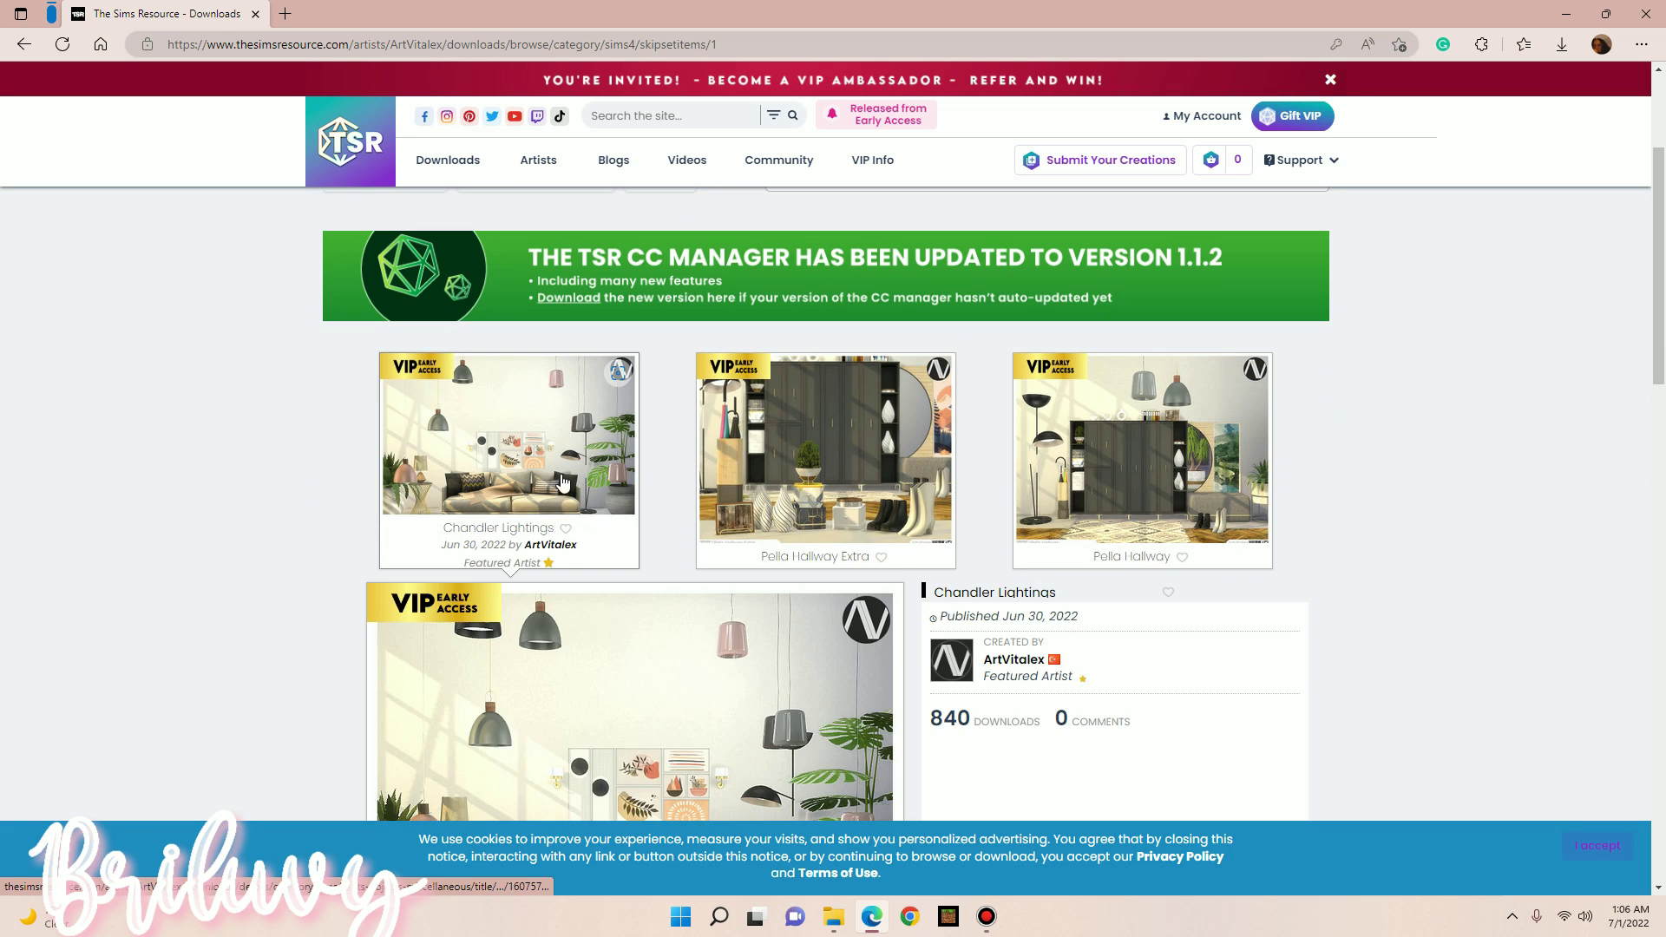
mouse_move(861, 480)
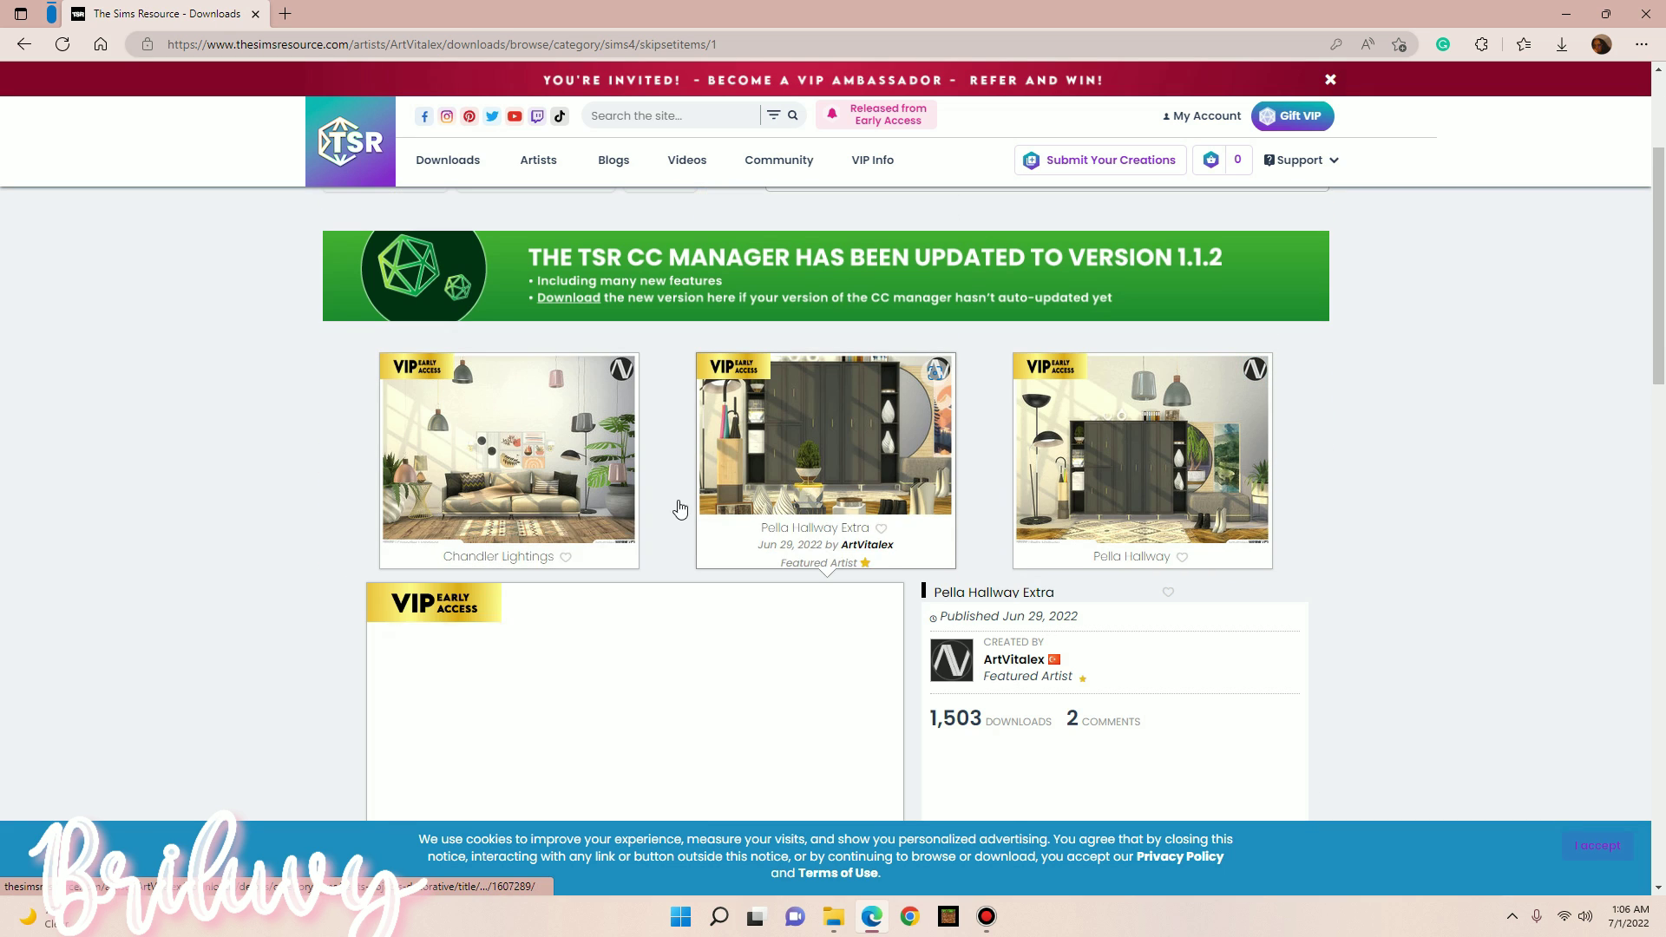
scroll(1049, 380, down, 2)
mouse_move(1048, 380)
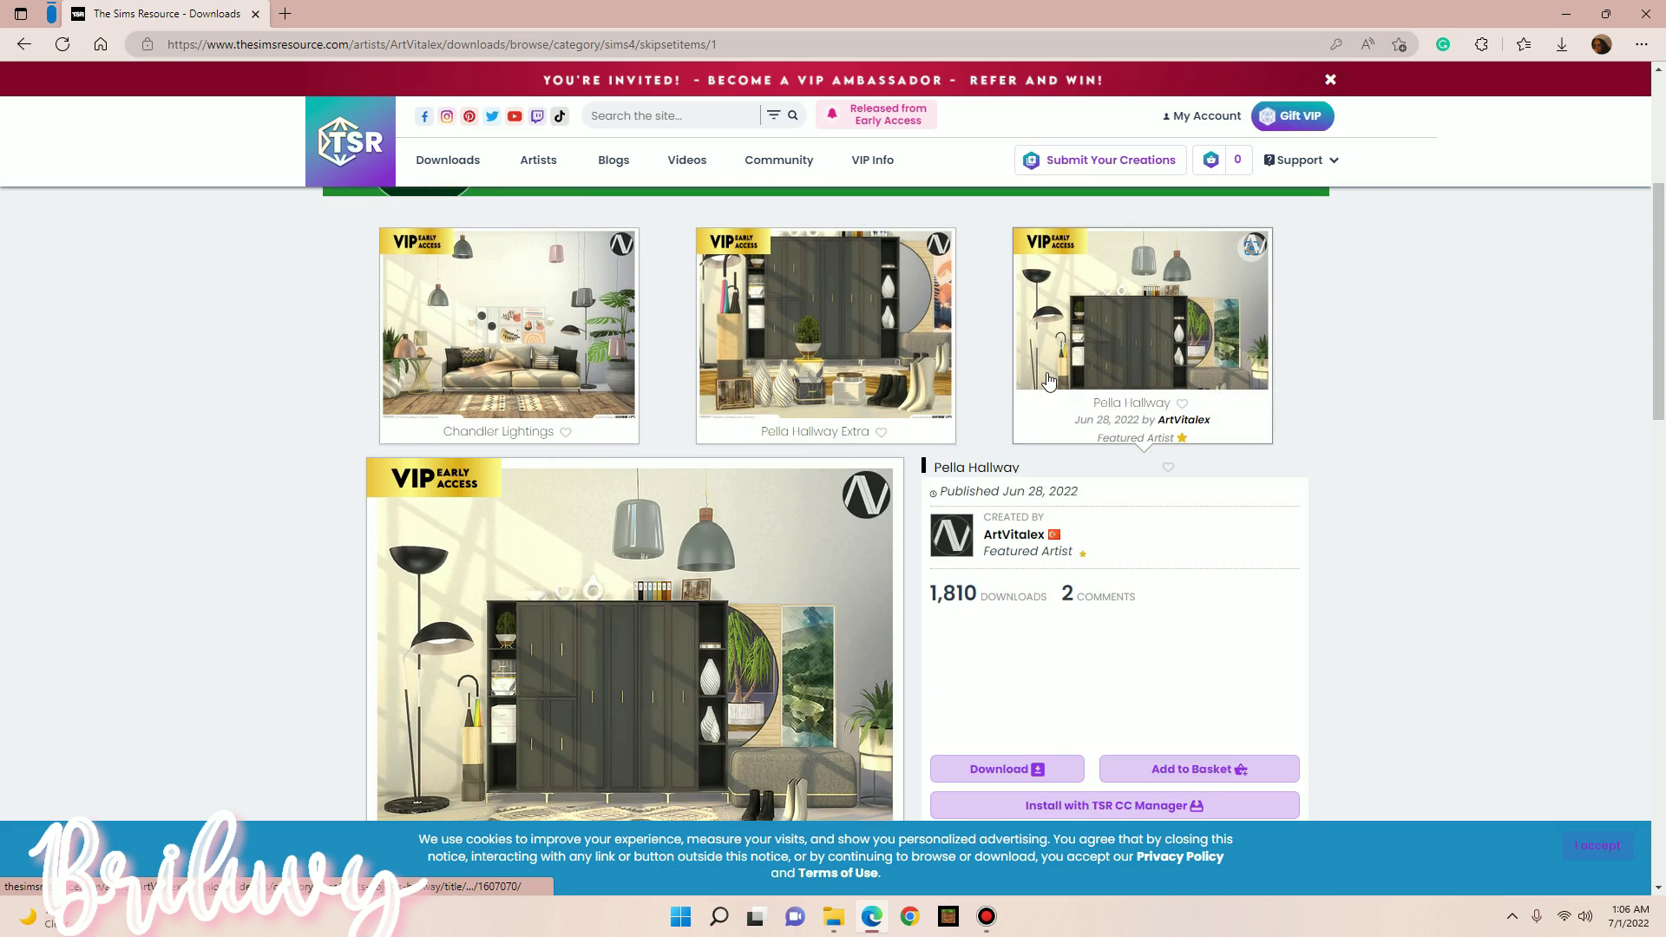
scroll(882, 533, down, 3)
scroll(882, 555, up, 1)
click(996, 642)
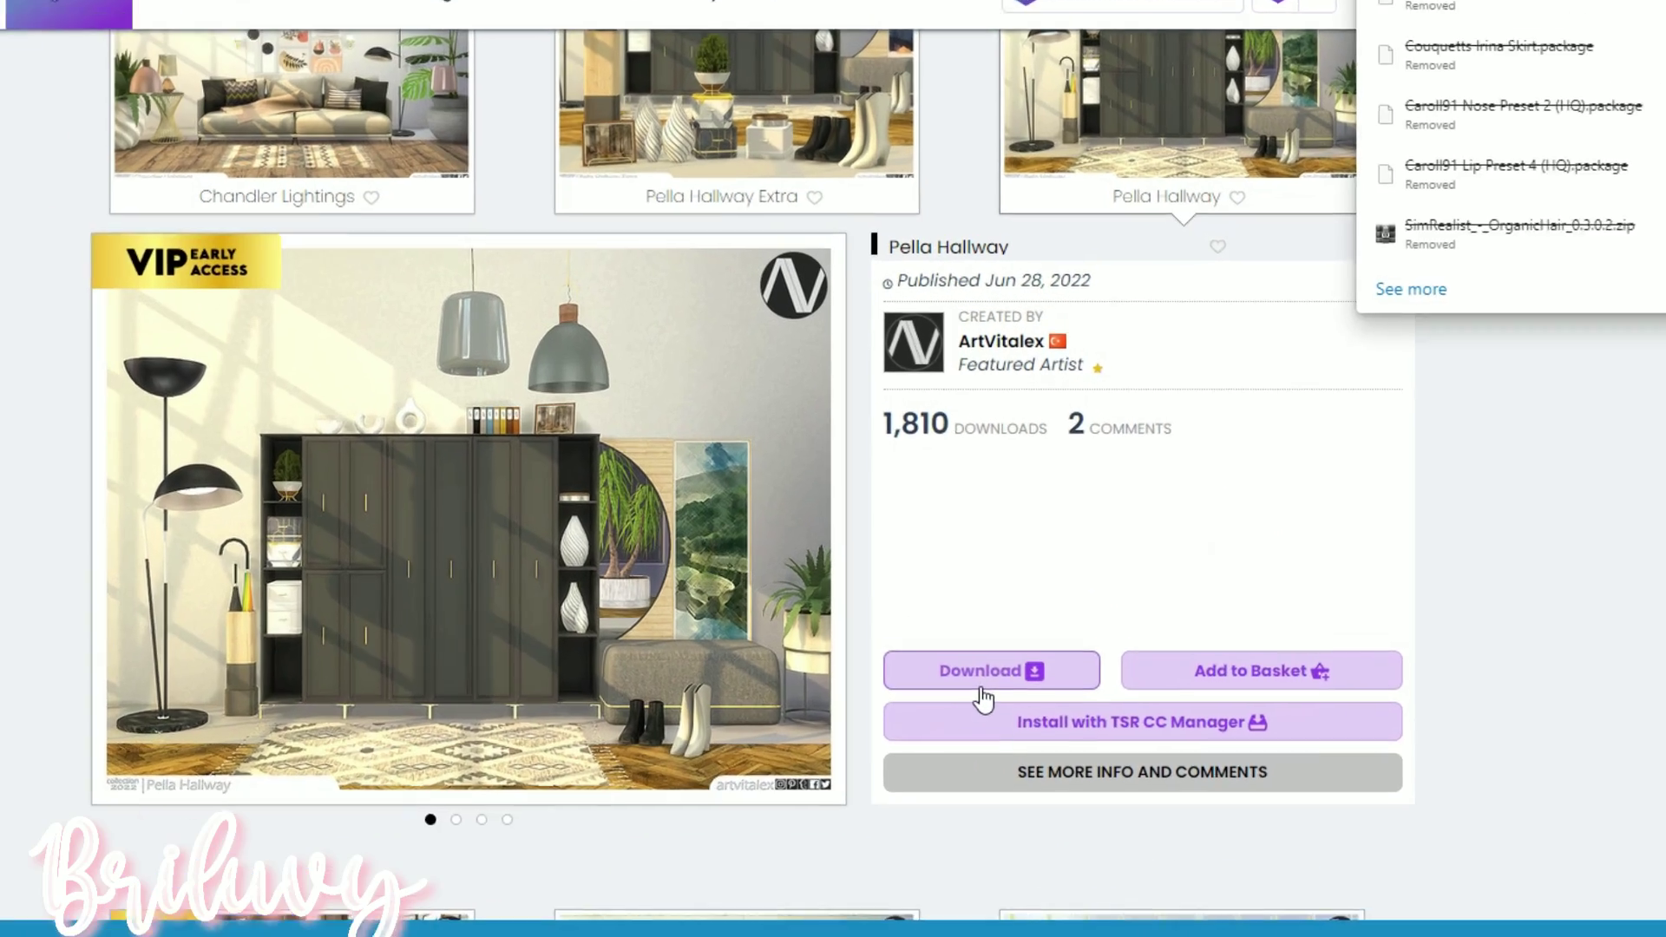
scroll(1475, 46, up, 2)
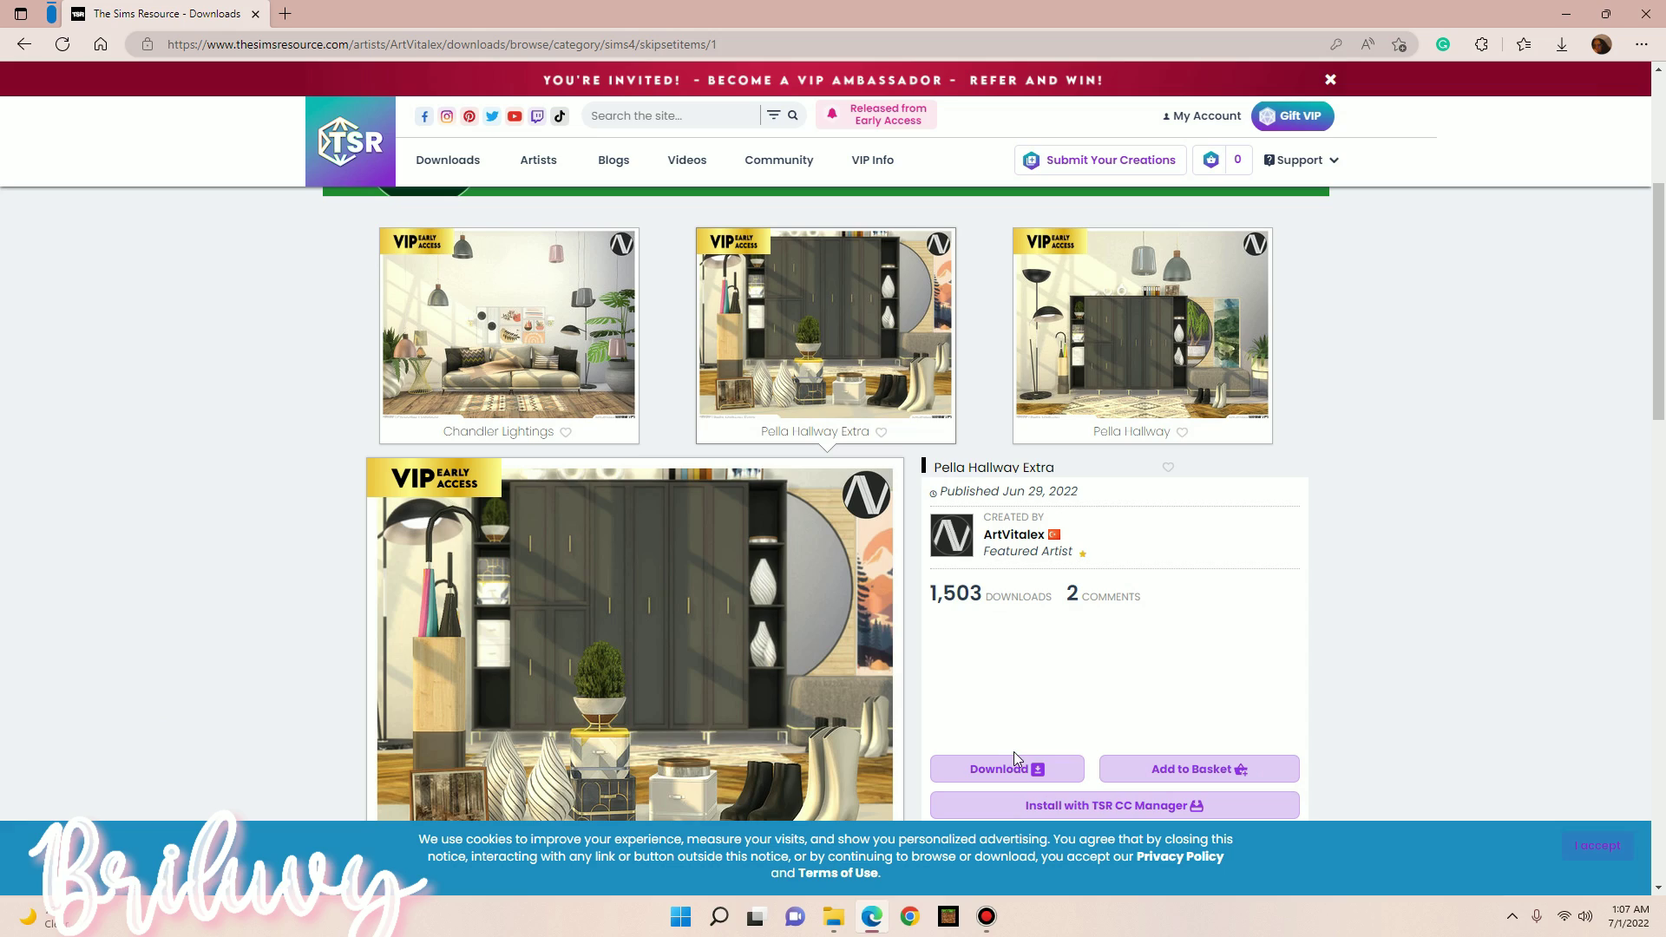
click(1007, 769)
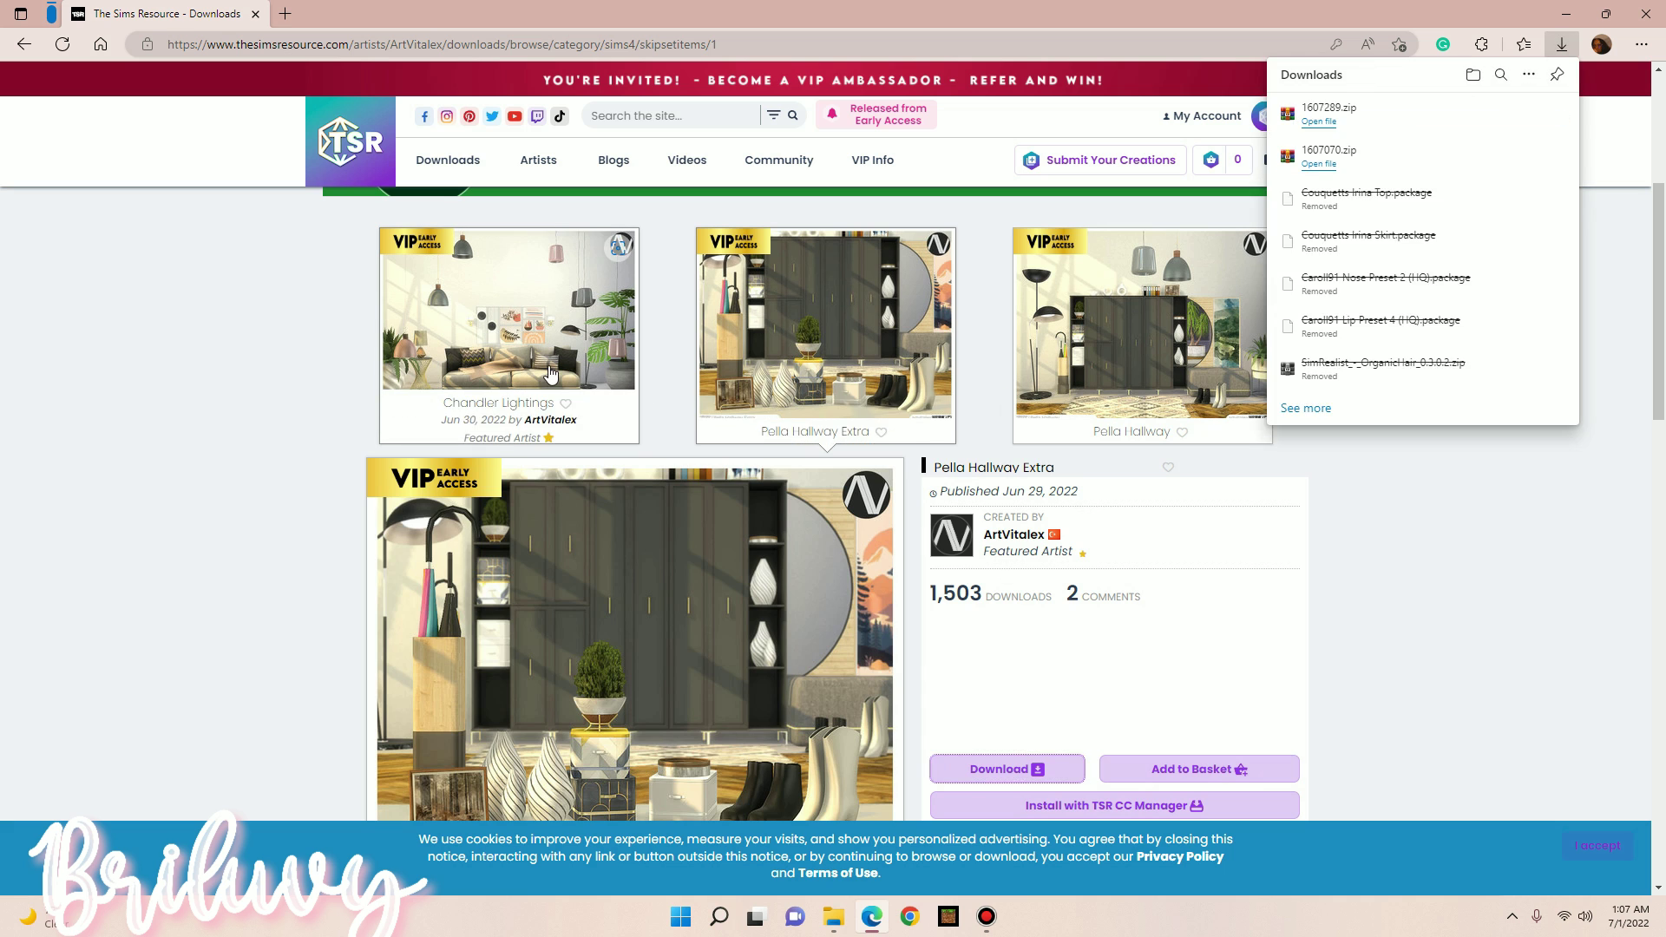
Download the Chandler Lightings set from ArtVitalex's creations.
click(509, 329)
scroll(920, 545, down, 1)
click(1045, 642)
scroll(851, 504, down, 4)
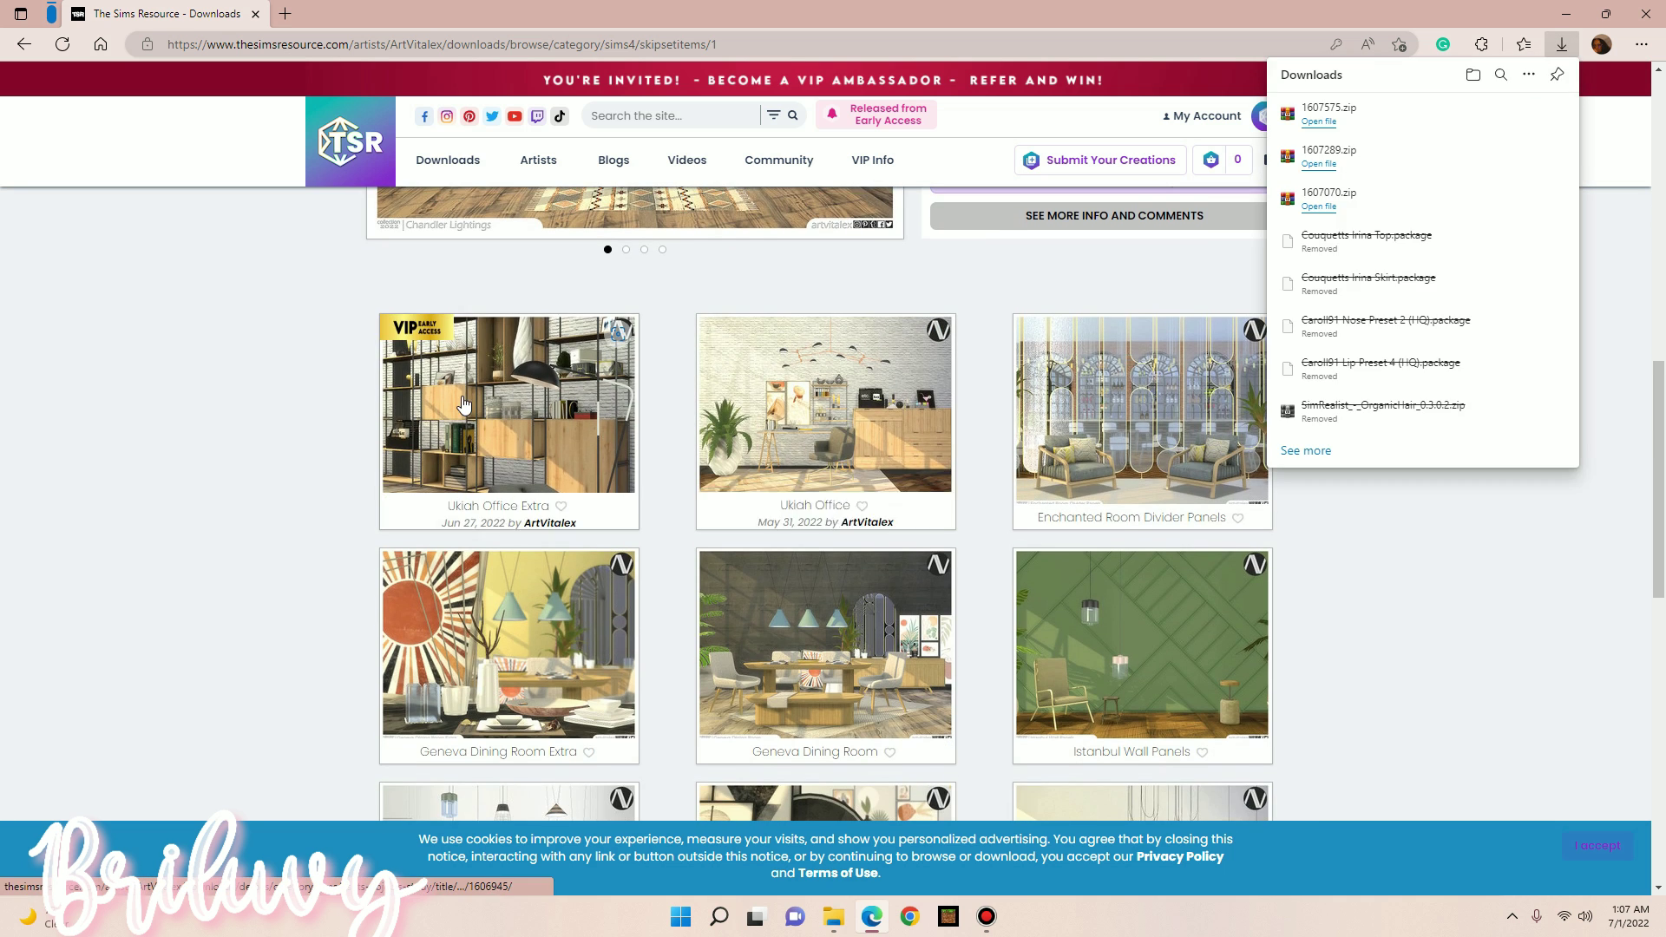
Download the Ukiah Office Extra set and the matching Ukiah Office set.
click(582, 416)
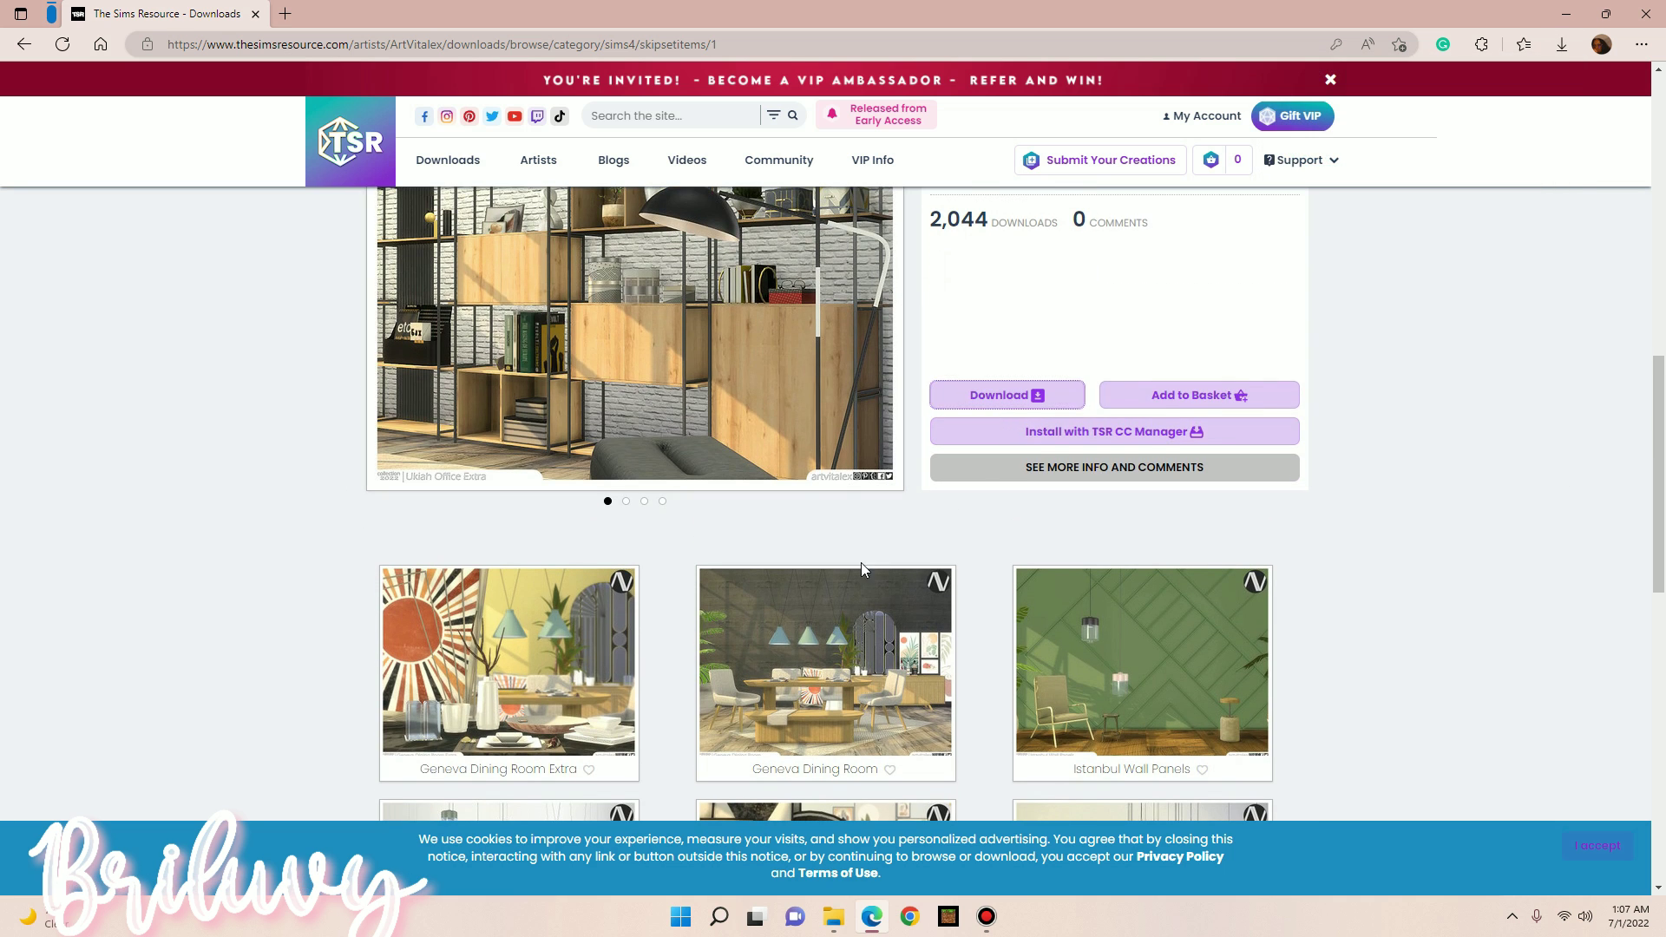
scroll(861, 562, up, 4)
click(838, 316)
click(1001, 635)
scroll(911, 564, down, 3)
Download the Geneva Dining Room set and the matching Geneva Dining Room Extra set.
click(854, 598)
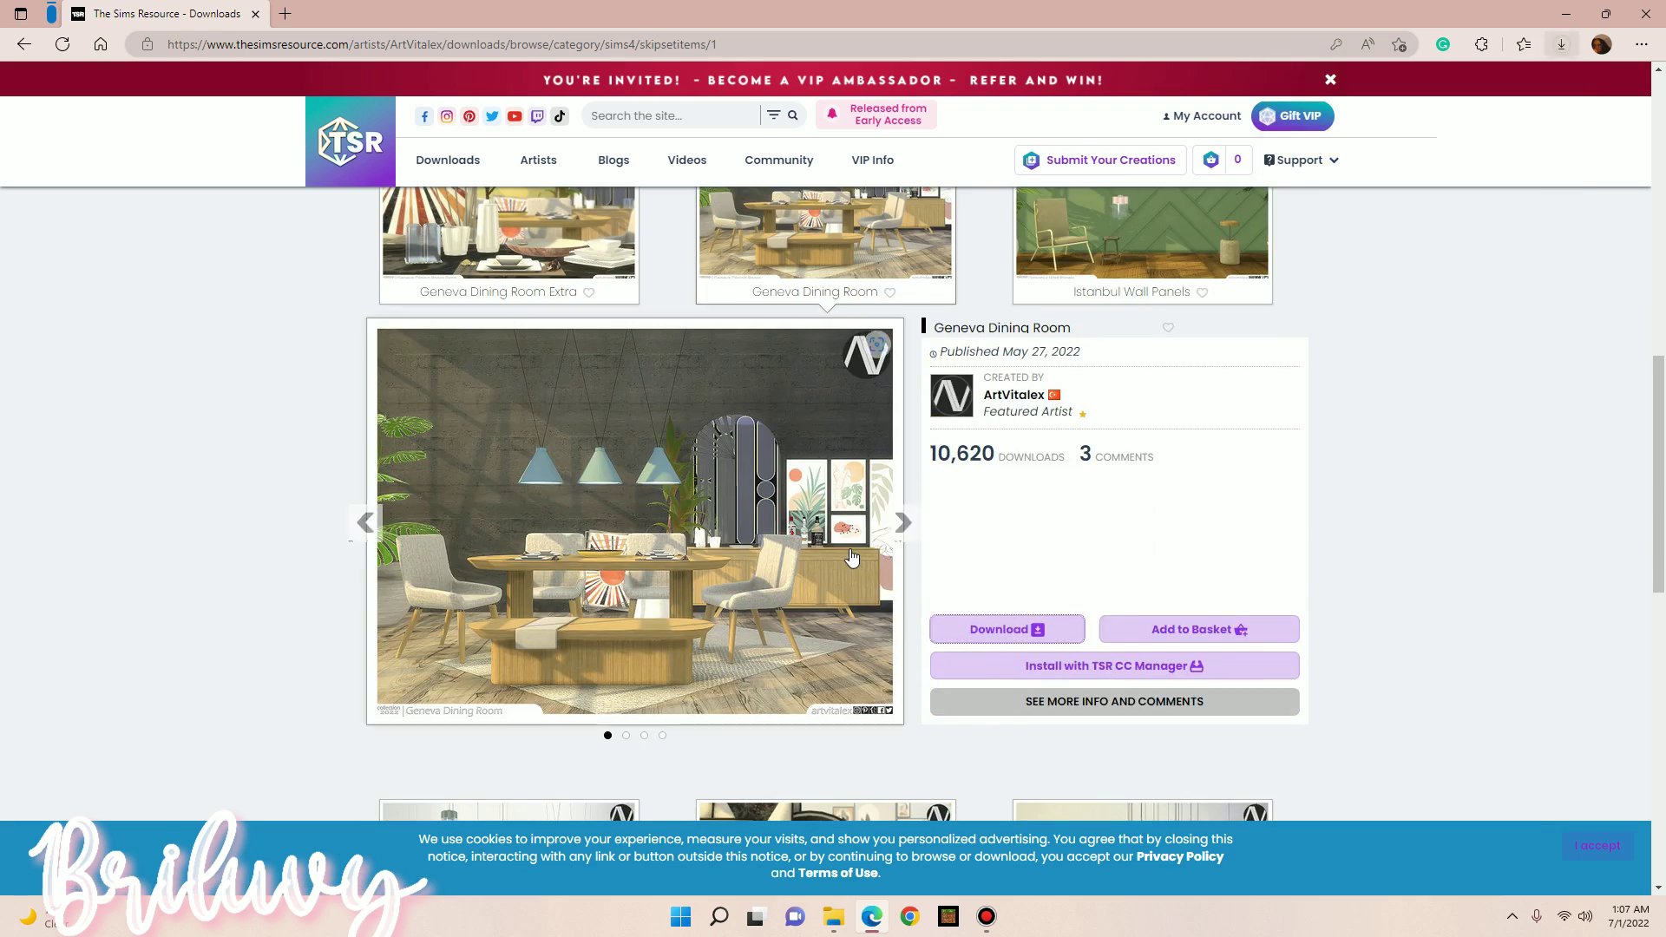
click(508, 243)
click(1007, 748)
scroll(729, 756, down, 5)
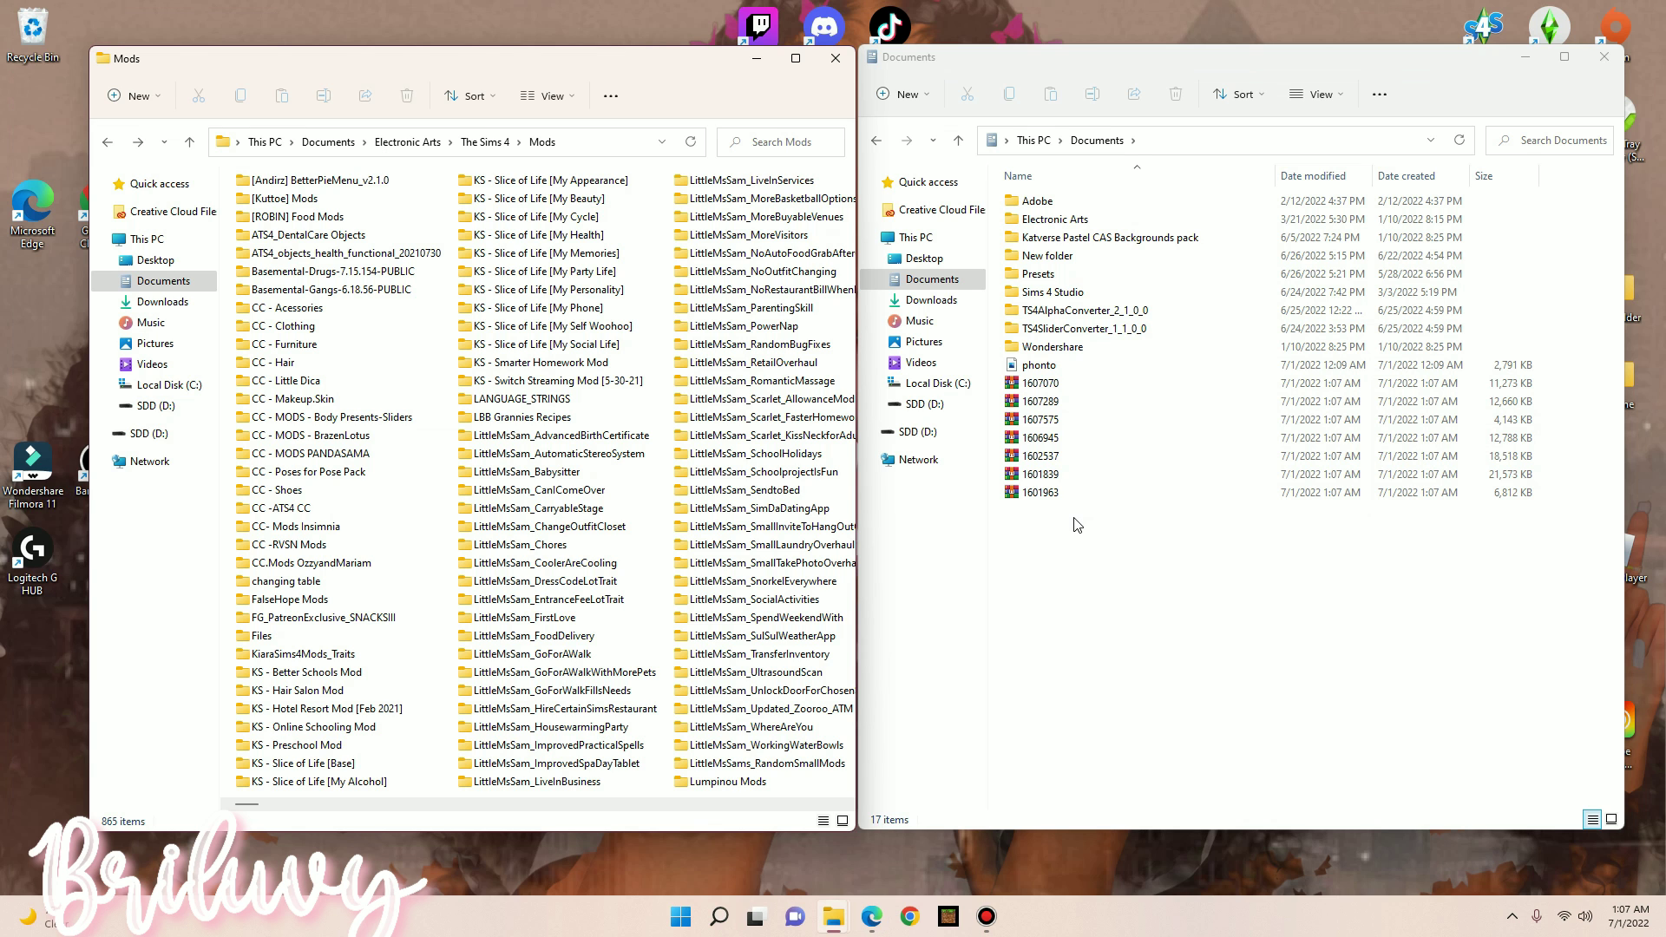
Switch to File Explorer and extract the seven downloaded archives, 1607070 through 1601963, directly into Documents with WinRAR.
drag(1074, 525, 1042, 383)
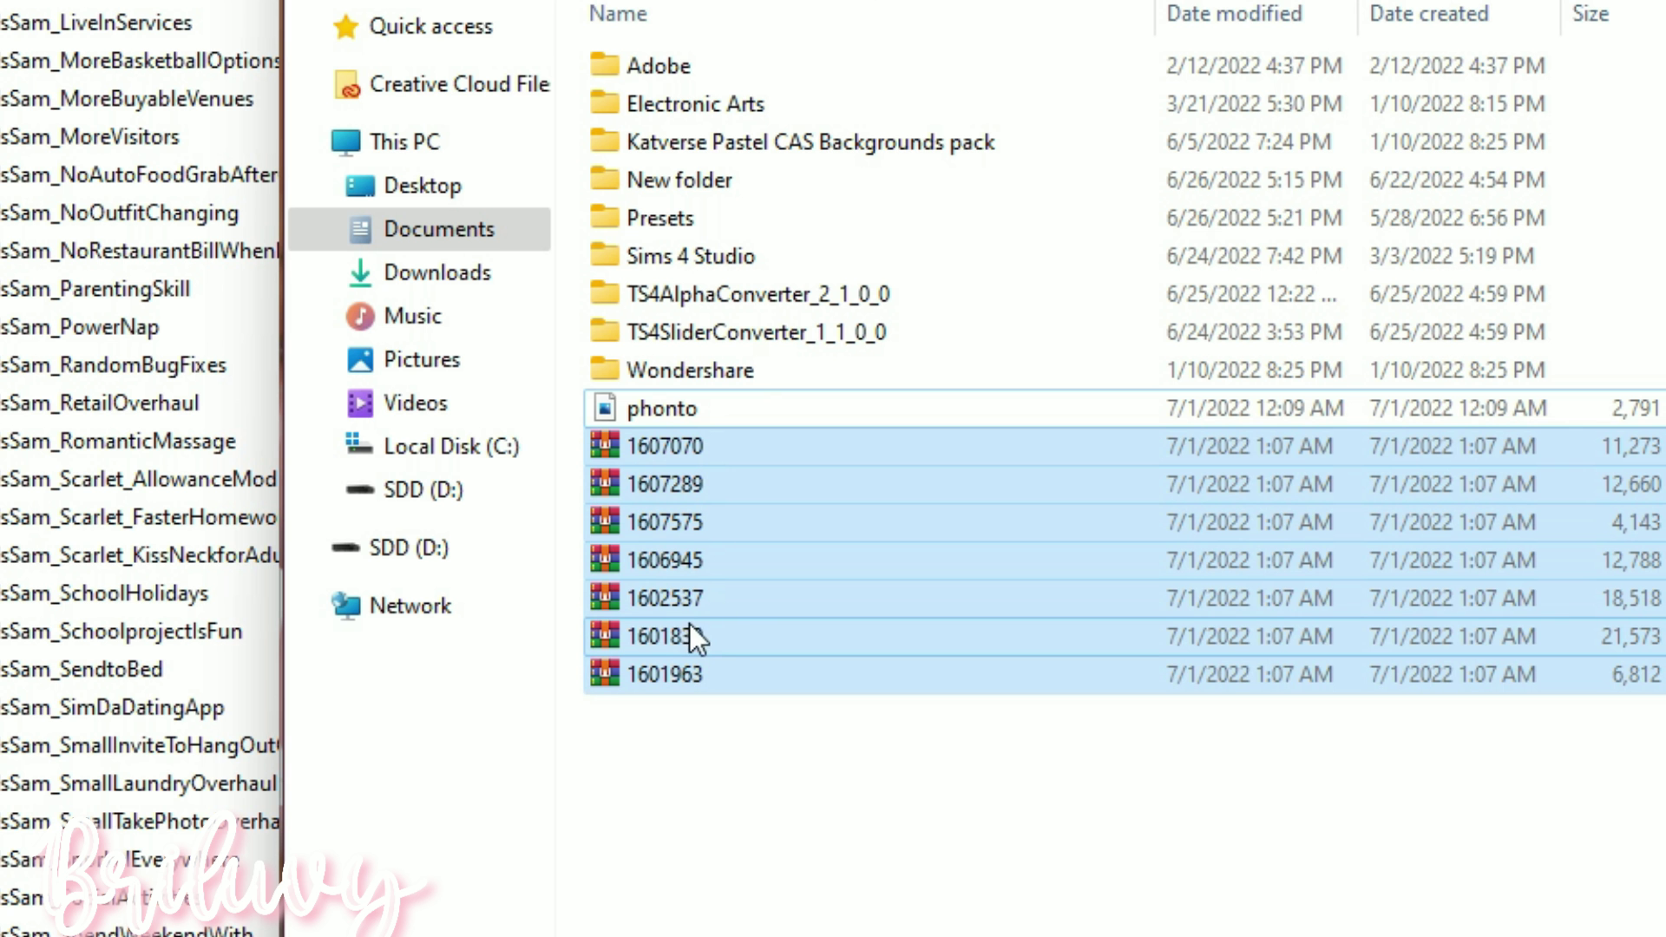
right_click(1064, 392)
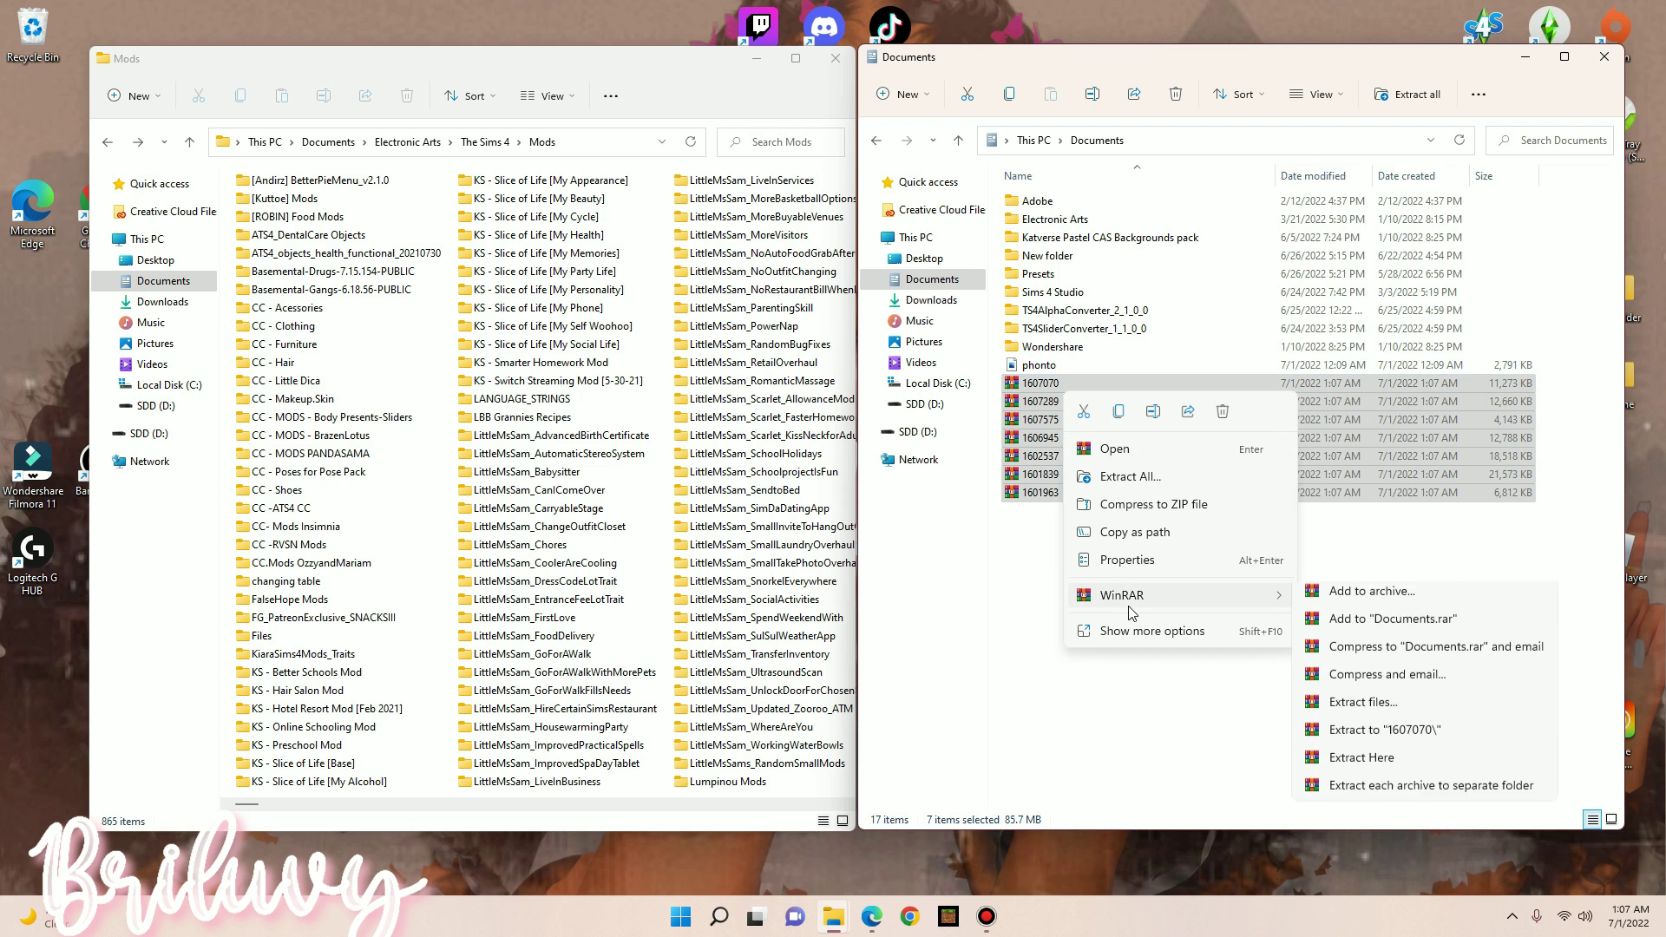
click(1388, 773)
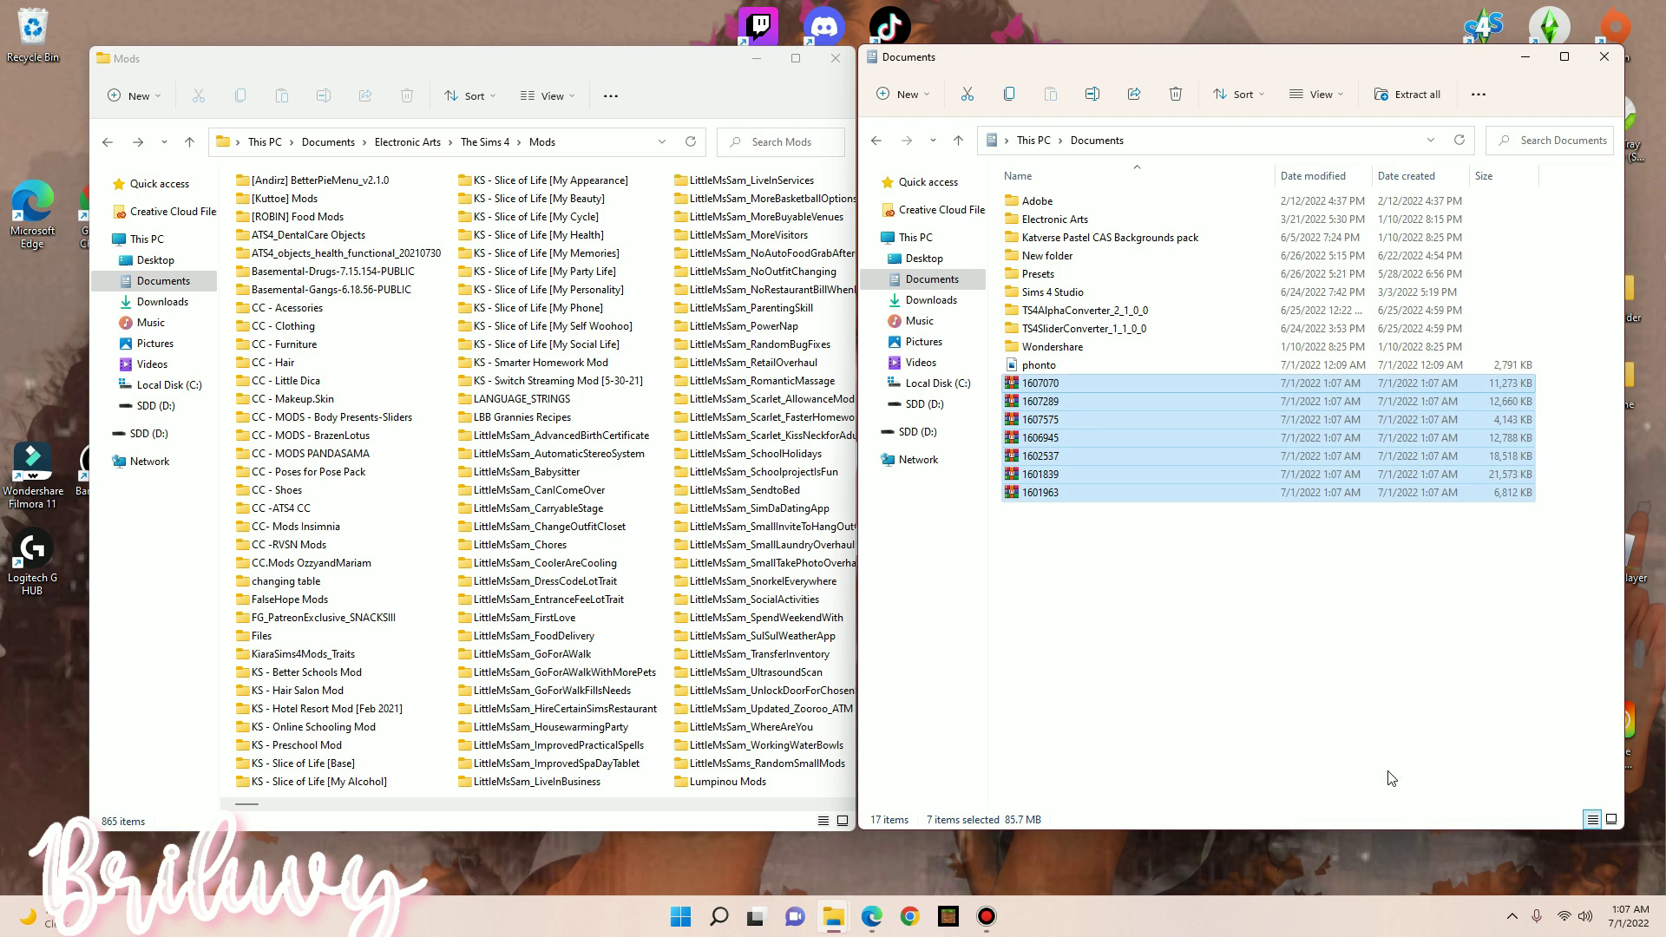
double_click(1080, 476)
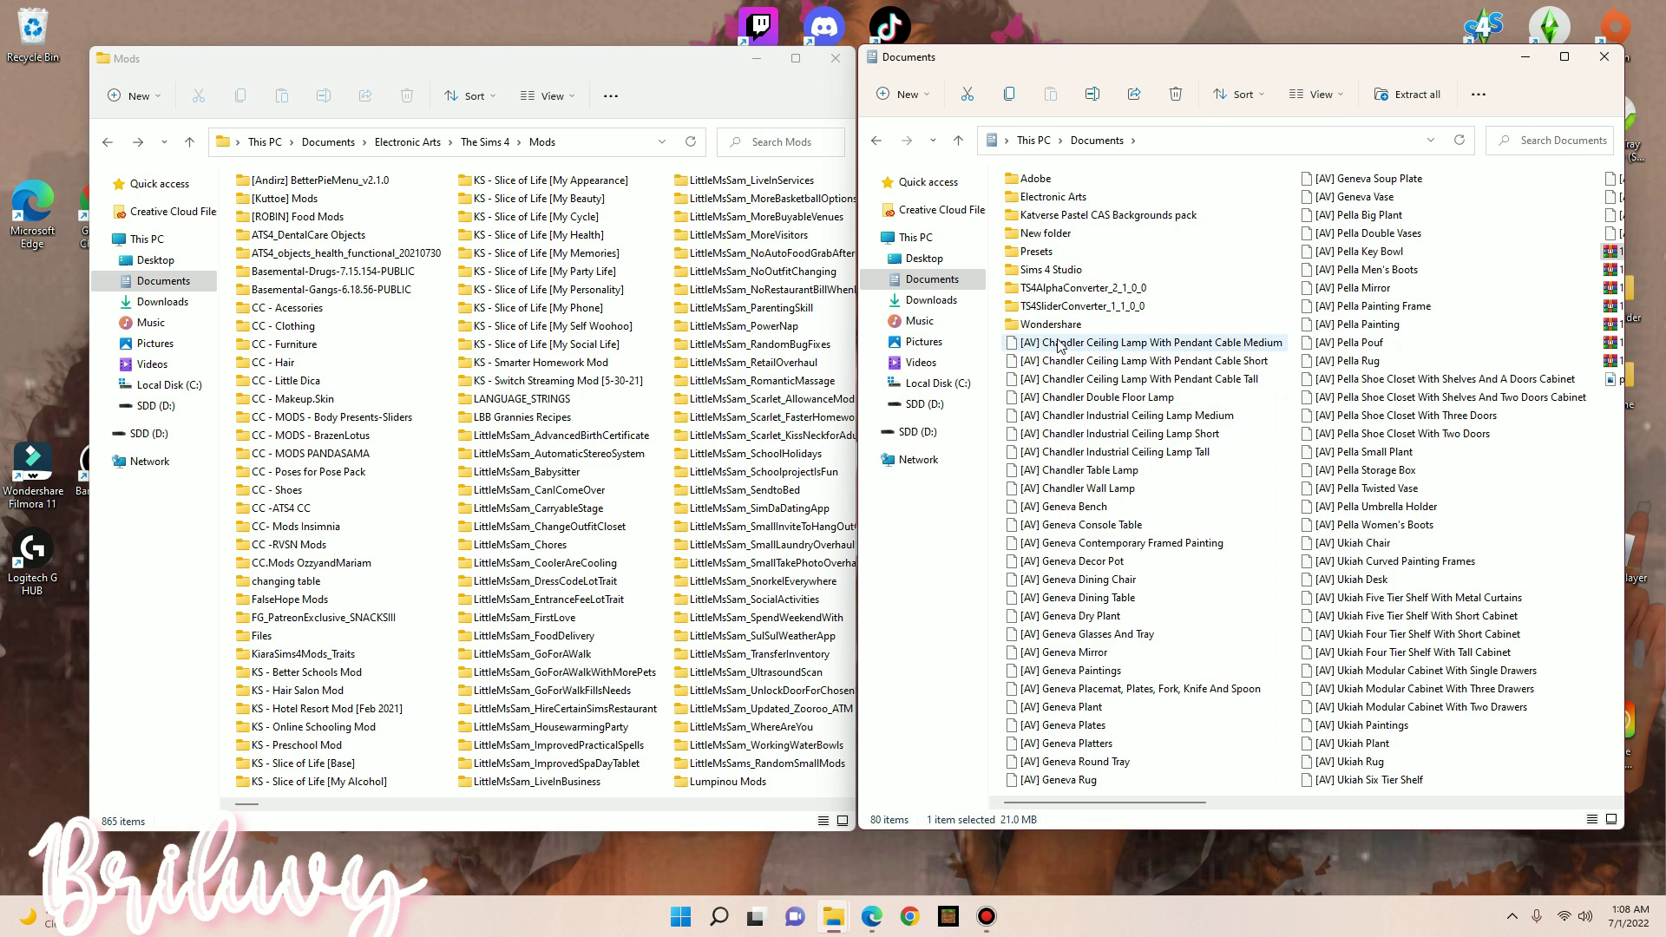
Move all extracted [AV] package files from Documents into the CC - Furniture folder, and return to the Mods folder.
shift+click(1343, 779)
shift+click(1348, 241)
scroll(1349, 241, up, 1)
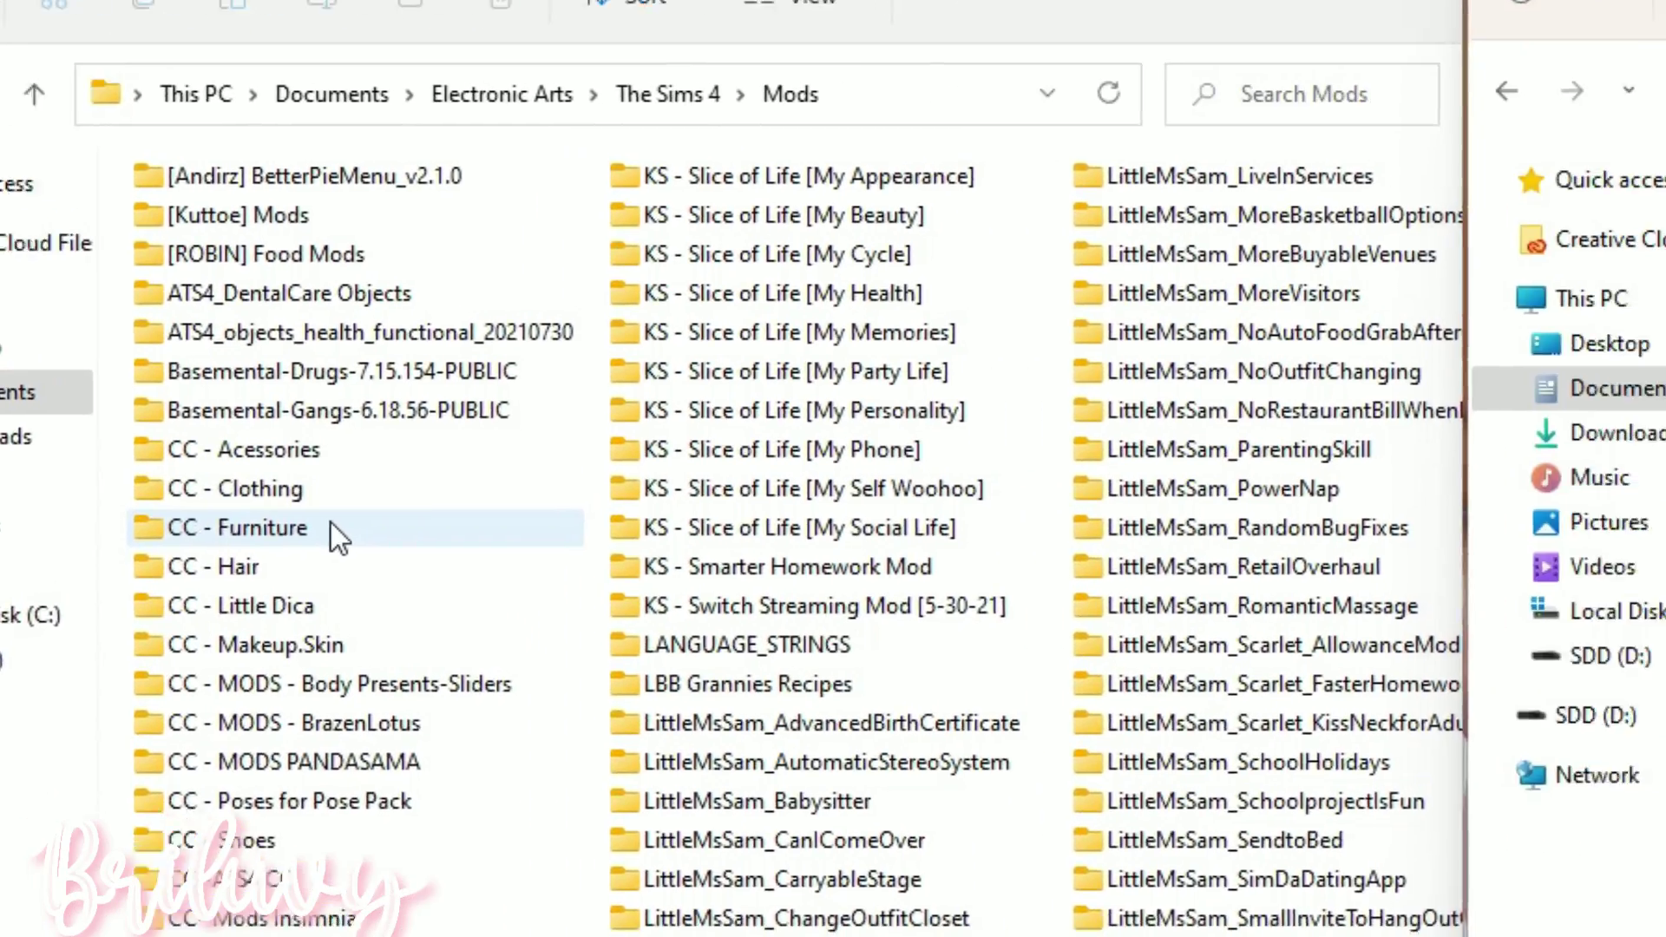
double_click(331, 522)
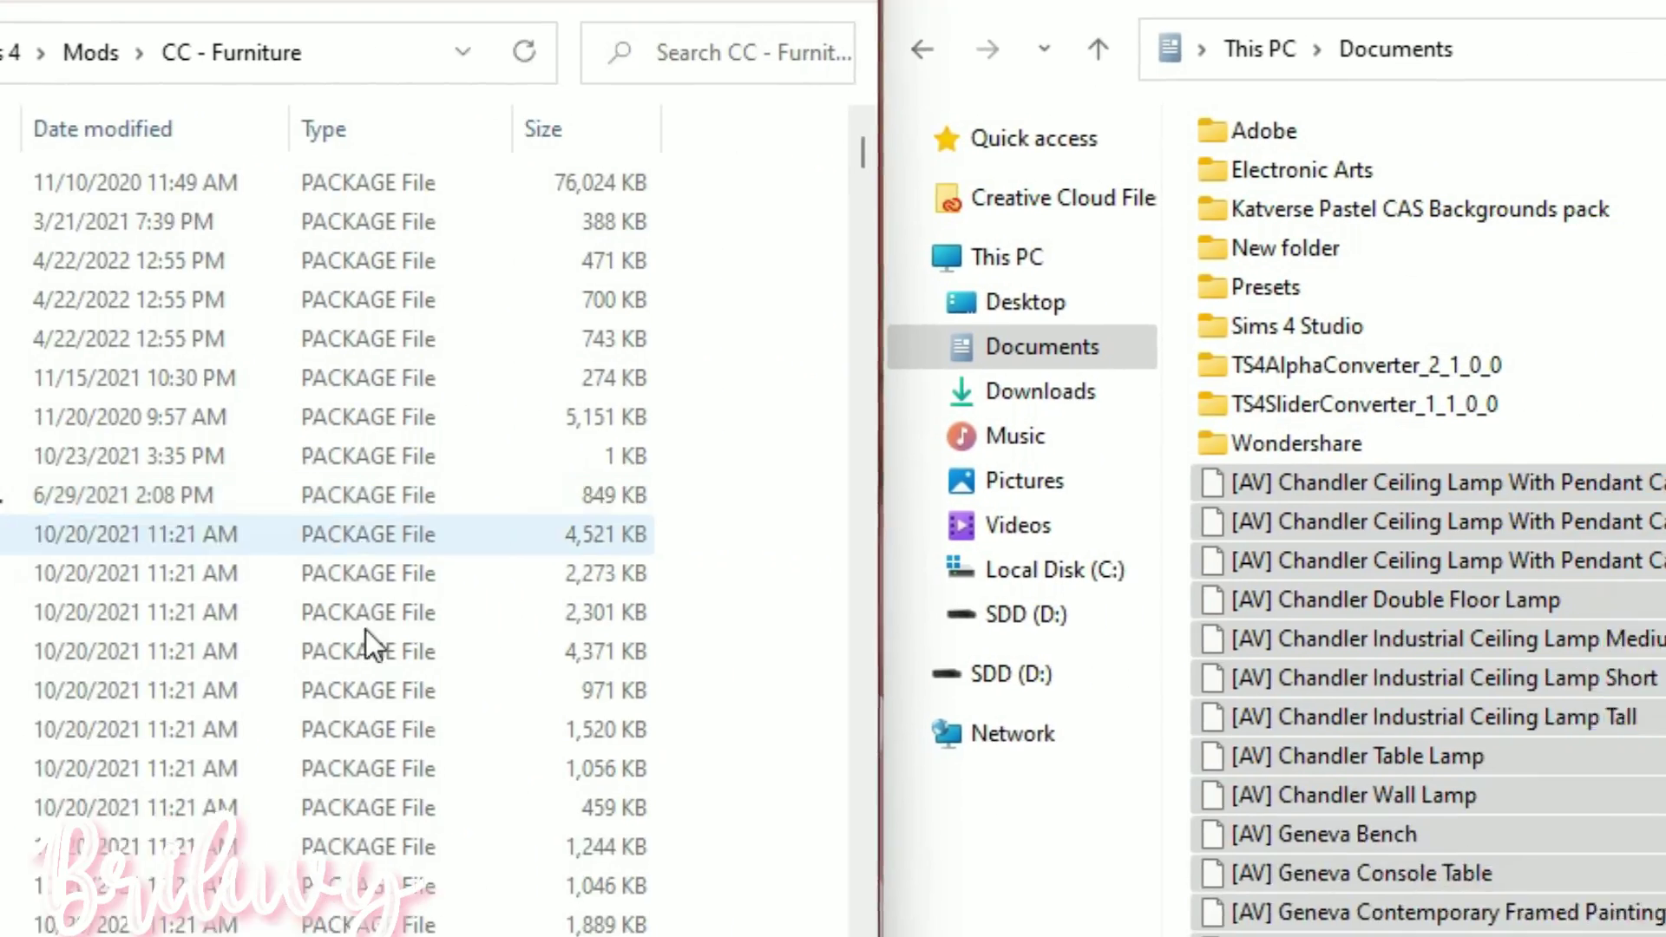
drag(930, 601, 658, 861)
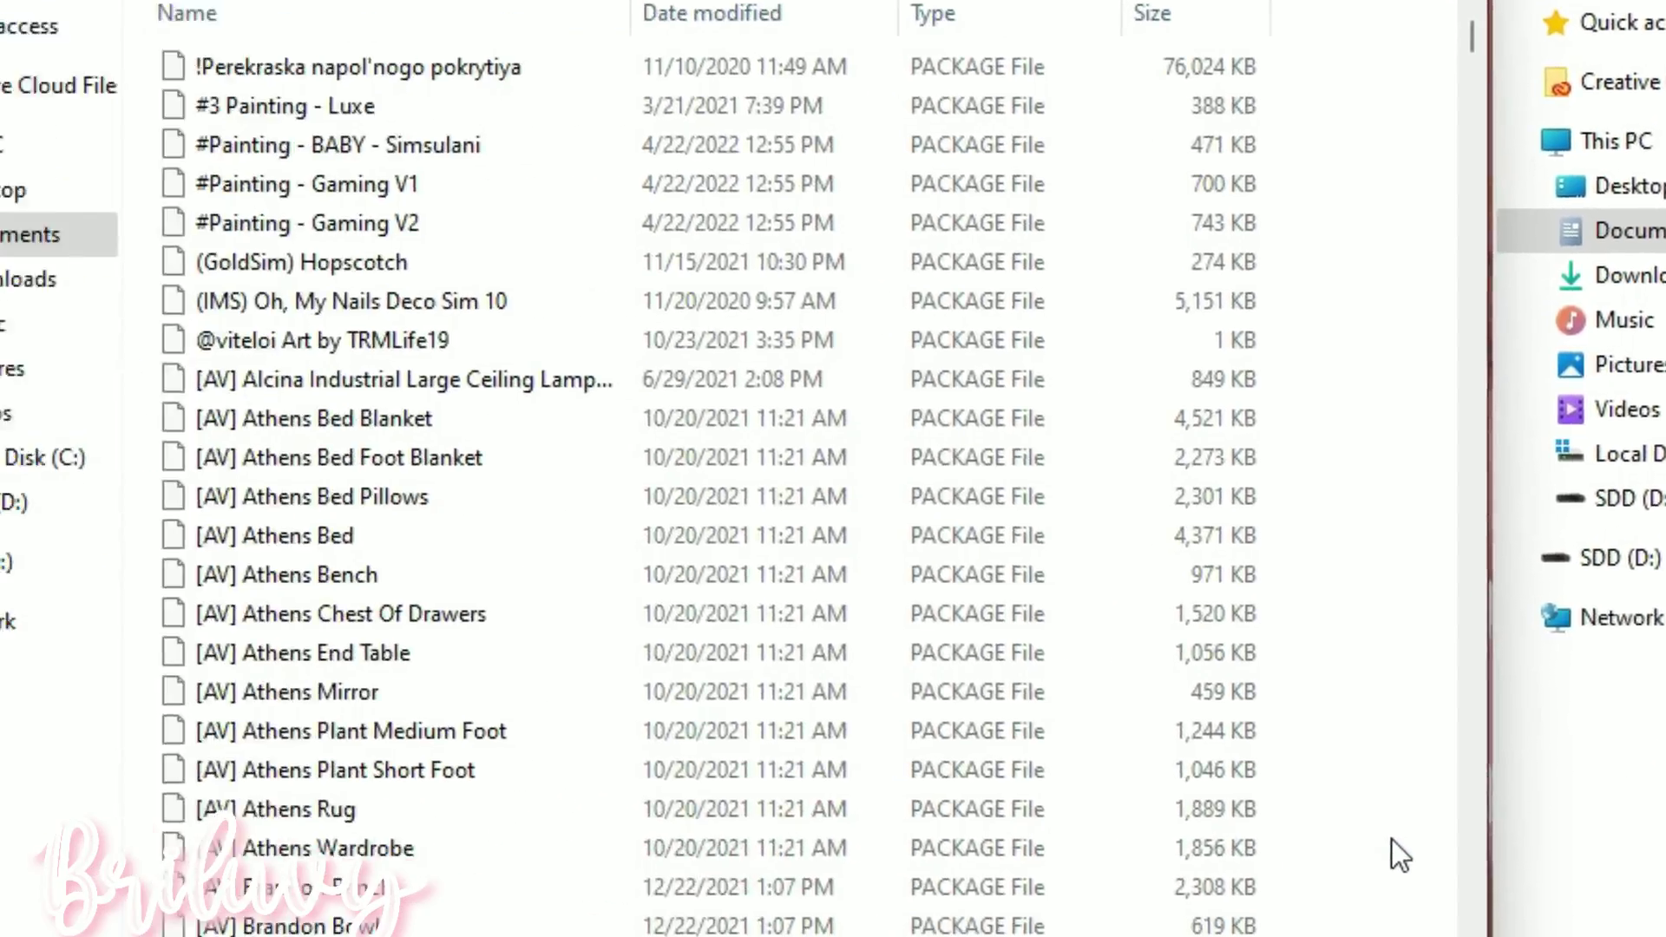
scroll(601, 834, down, 2)
click(601, 834)
key(alt+Left)
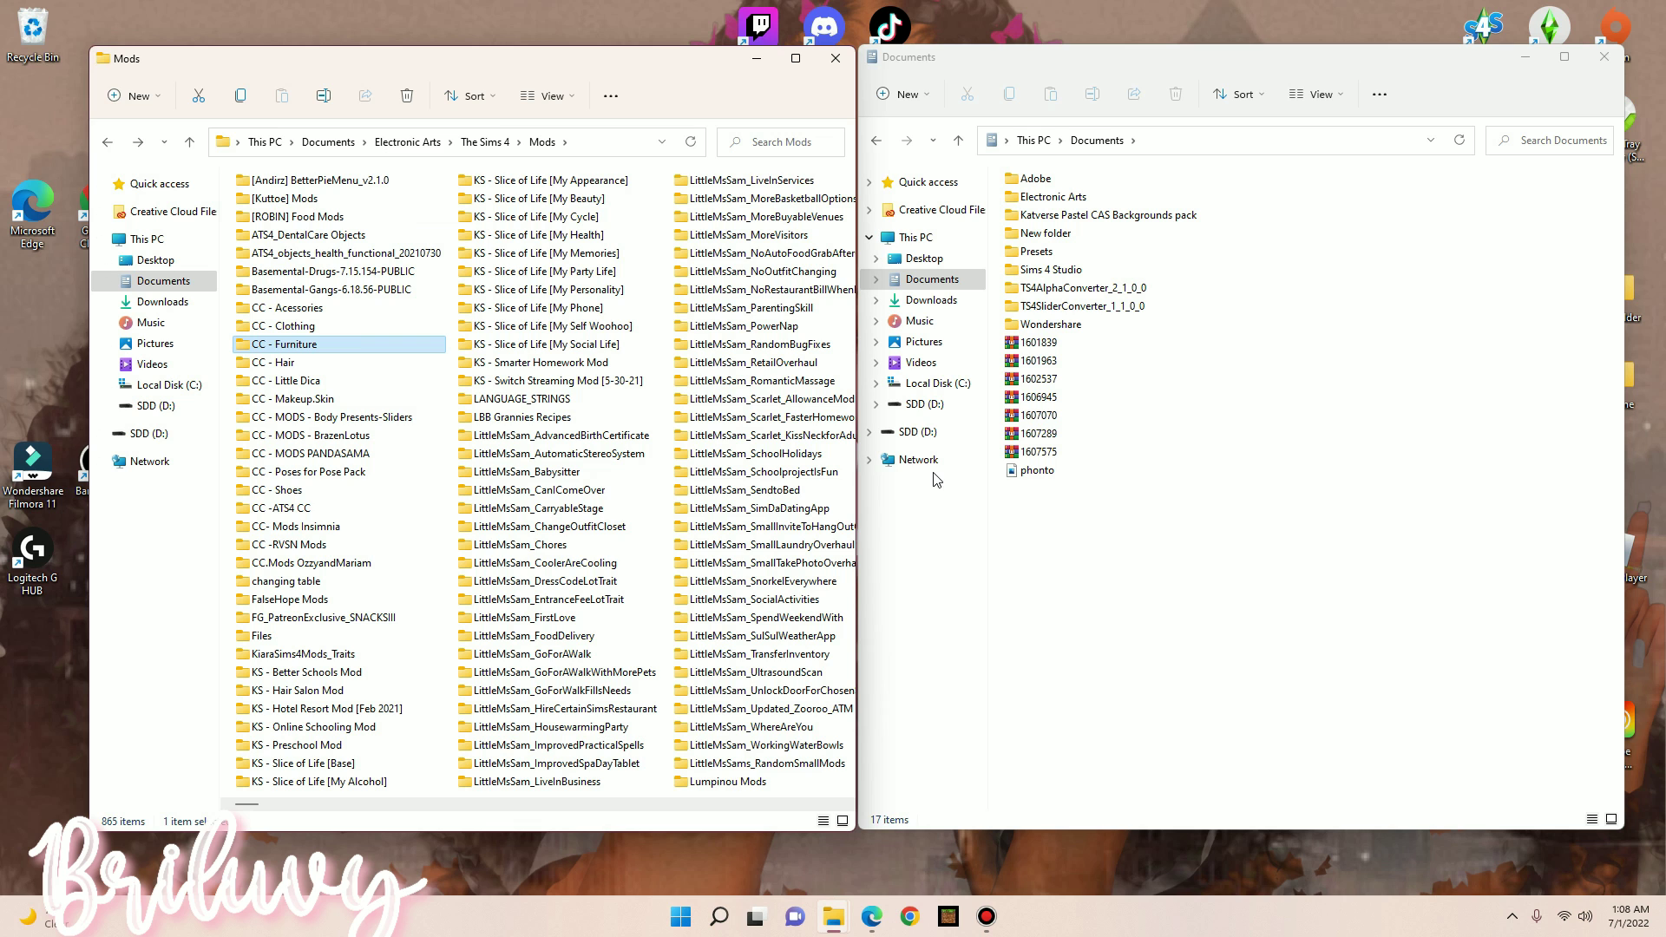